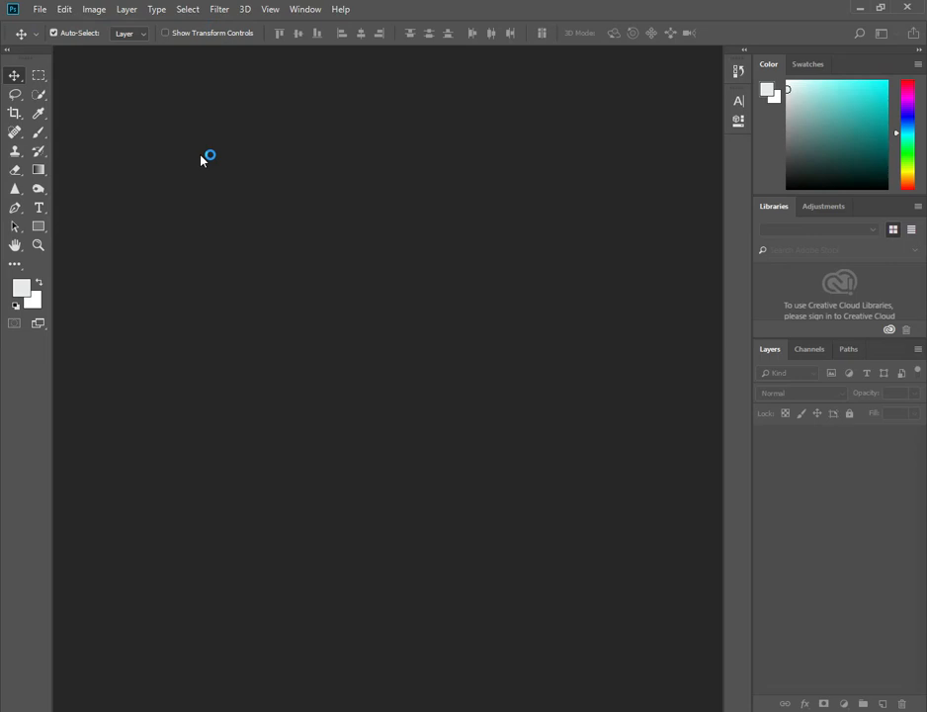
# Start a new document from the 520 x 520 px preset and name it social media design.
pyautogui.hotkey('ctrl', 'n')
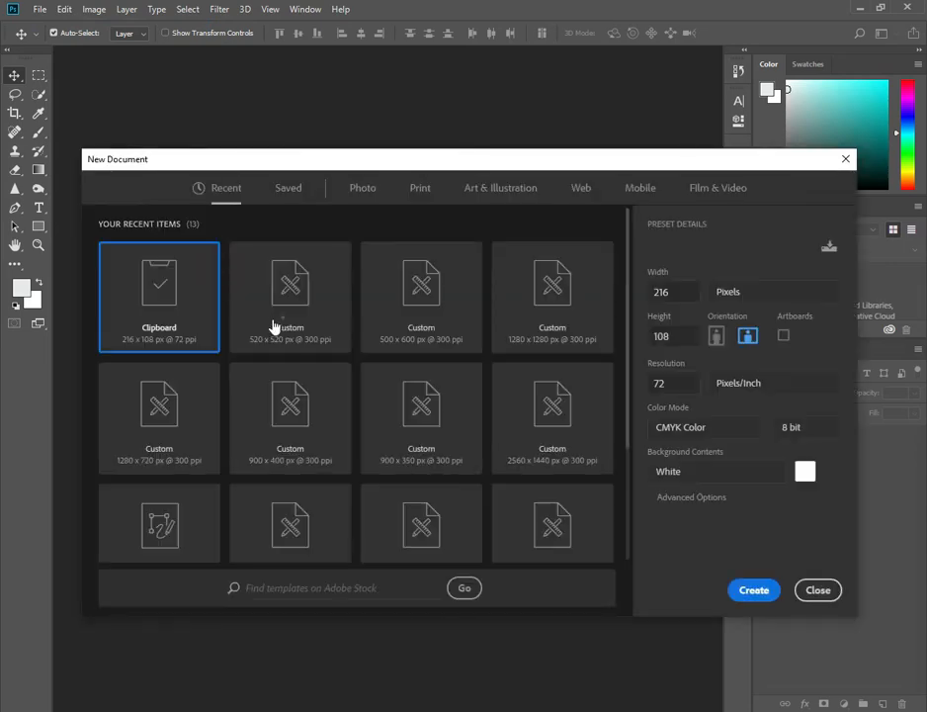
pyautogui.click(274, 322)
pyautogui.tripleClick(694, 249)
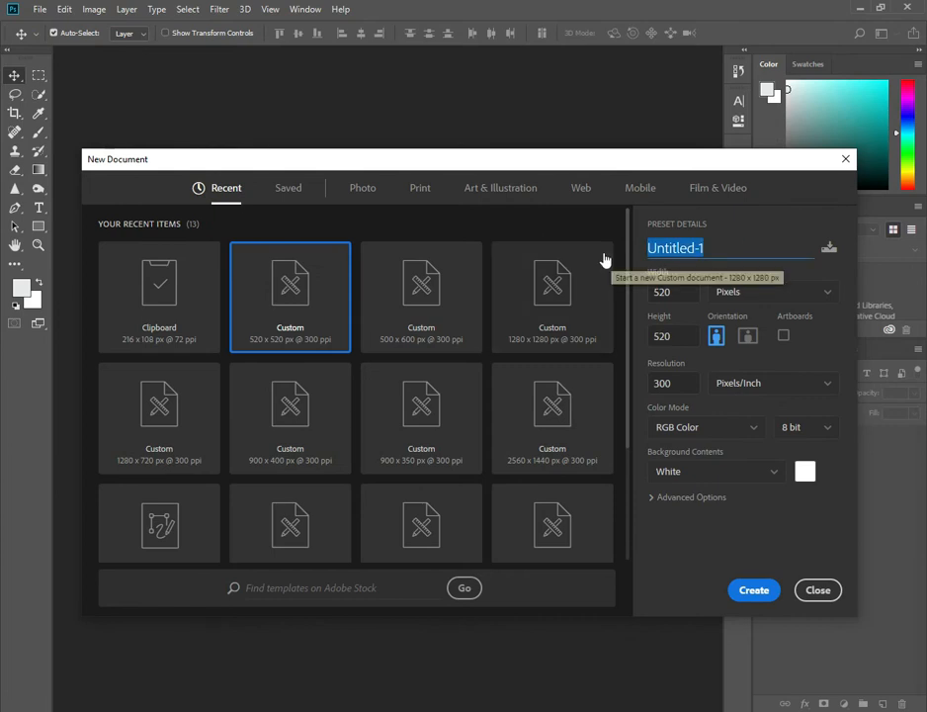
pyautogui.press('BackSpace')
pyautogui.write('SOcial')
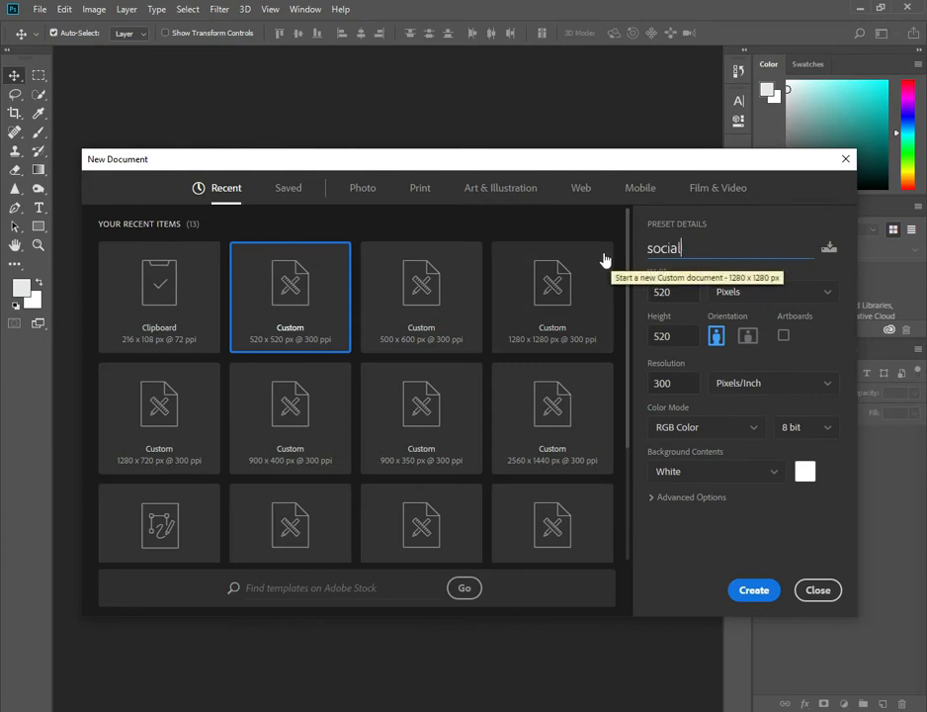
pyautogui.write(' medoa')
pyautogui.press('BackSpace')
pyautogui.press('BackSpace')
pyautogui.write('ia design')
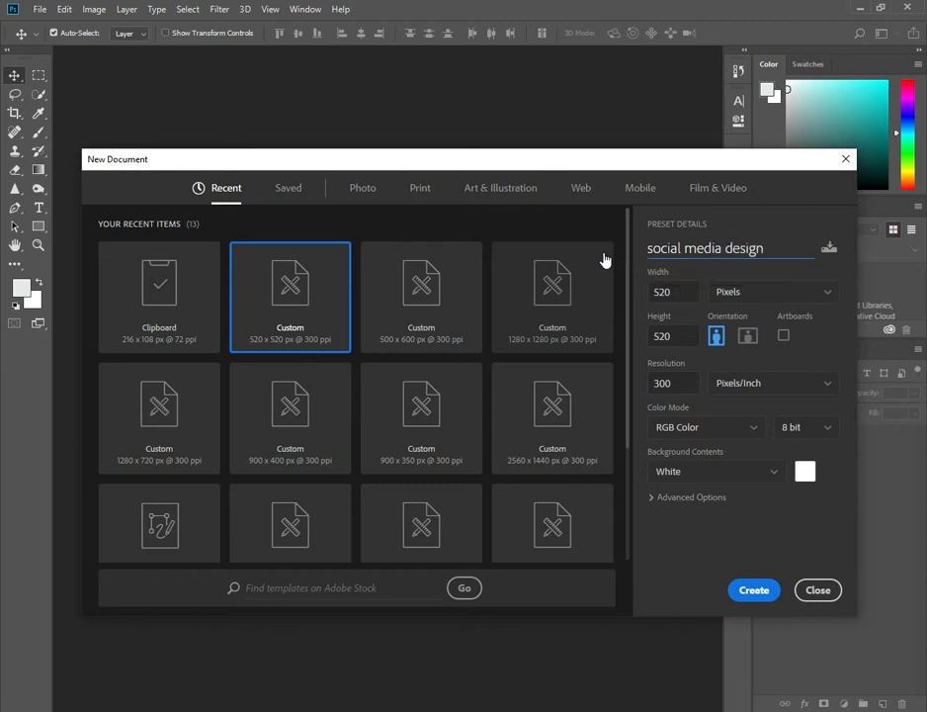
# Keep the size at 520 x 520 pixels, 300 ppi, RGB Color with a white background, and create the document.
pyautogui.click(666, 291)
pyautogui.click(671, 335)
pyautogui.click(678, 383)
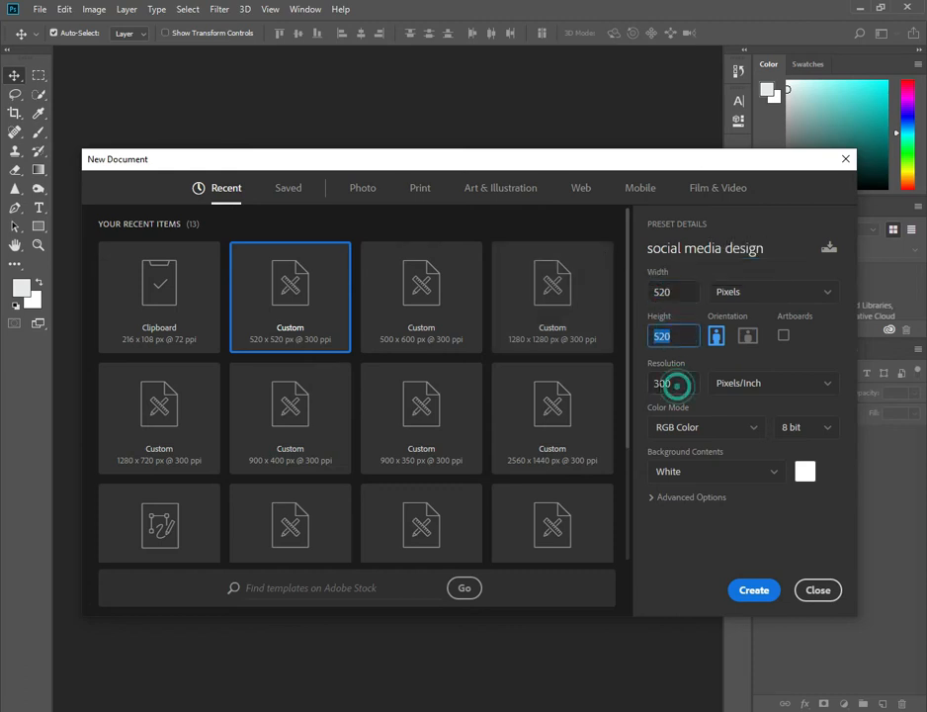
pyautogui.click(749, 292)
pyautogui.click(729, 306)
pyautogui.click(711, 425)
pyautogui.click(776, 557)
pyautogui.click(749, 592)
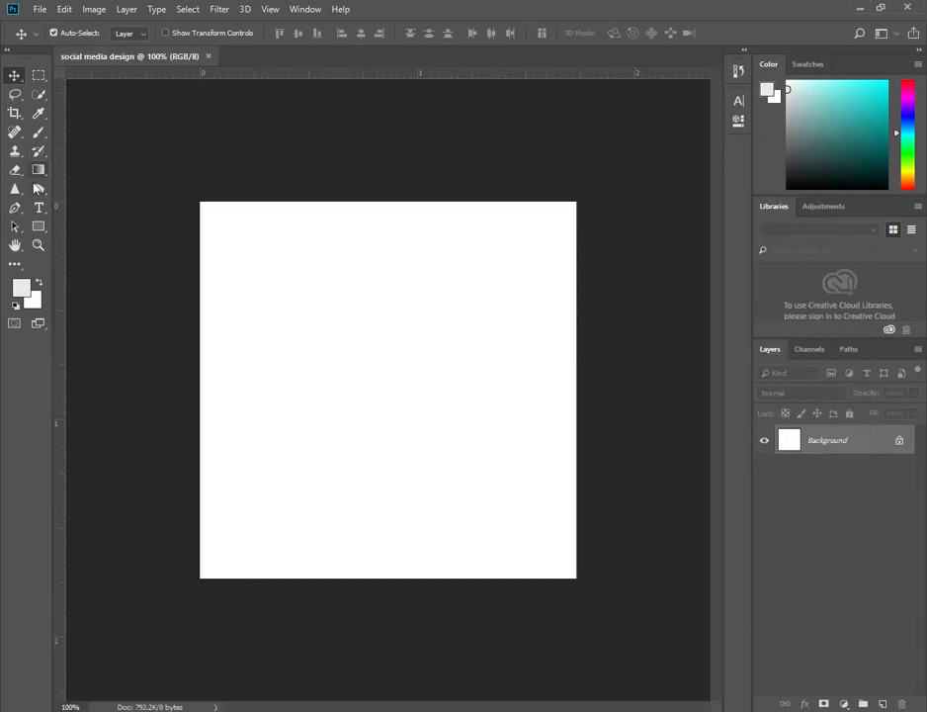
# Draw a long thin rounded rectangle about 321 x 16 px near the top of the canvas.
pyautogui.click(38, 226)
pyautogui.rightClick(40, 227)
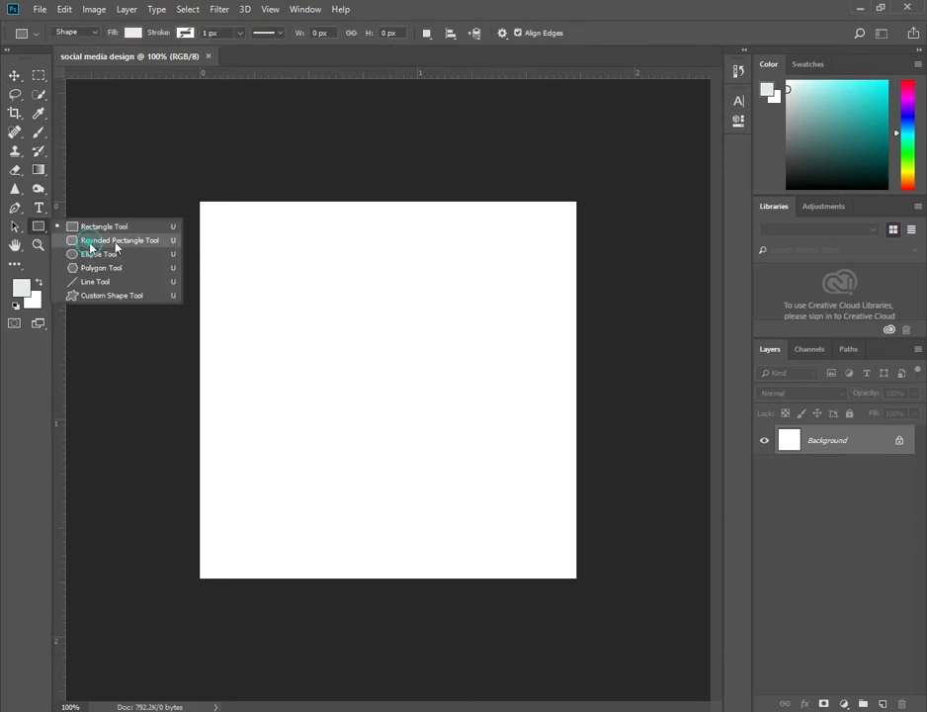
pyautogui.click(114, 240)
pyautogui.click(267, 243)
pyautogui.moveTo(267, 243); pyautogui.dragTo(499, 253)
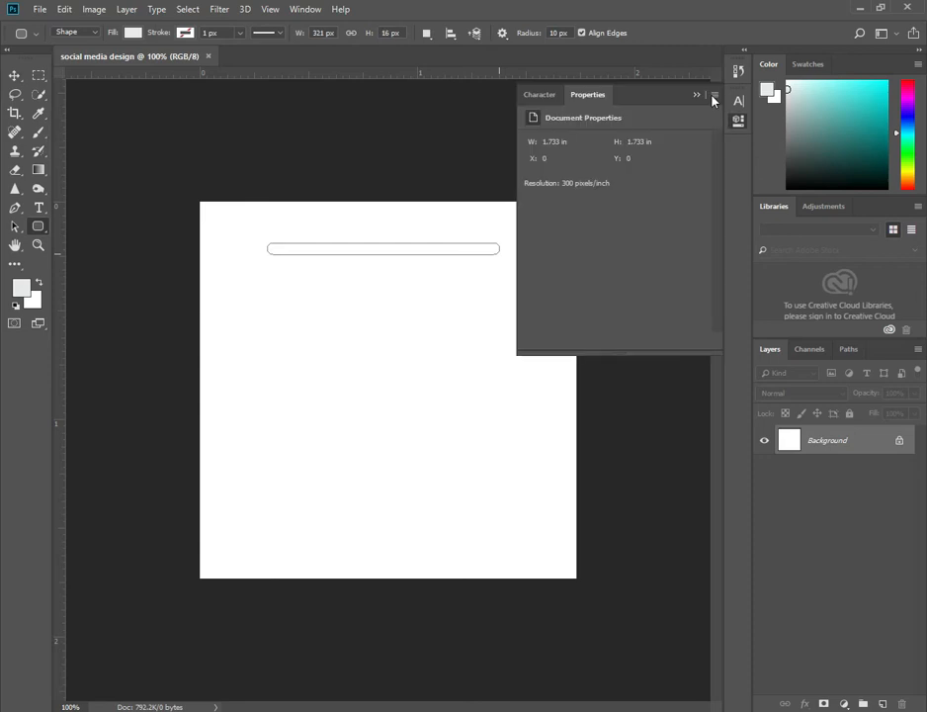
# Free-transform the bar, rotating it about -35° into a diagonal and moving it to the canvas's upper left.
pyautogui.press('v')
pyautogui.moveTo(339, 265); pyautogui.dragTo(454, 193)
pyautogui.hotkey('ctrl', 't')
pyautogui.moveTo(395, 244); pyautogui.dragTo(331, 259)
pyautogui.moveTo(393, 207); pyautogui.dragTo(349, 237)
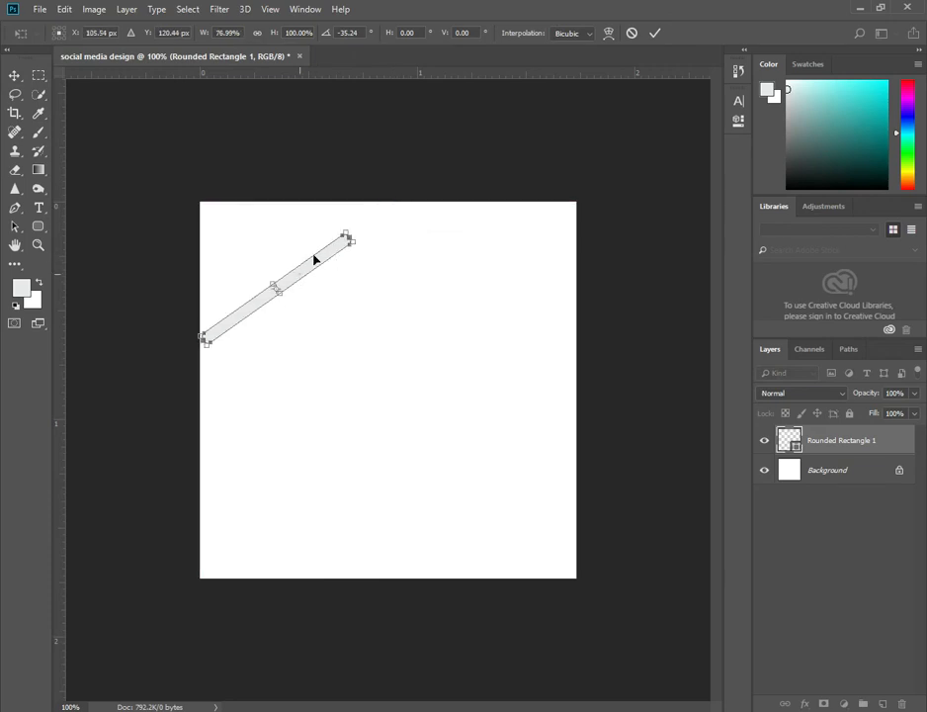
pyautogui.moveTo(299, 276); pyautogui.dragTo(394, 402)
pyautogui.press('Return')
# Duplicate the diagonal bar many times, offsetting the copies into a staggered diagonal block.
pyautogui.click(293, 263)
pyautogui.moveTo(395, 403); pyautogui.dragTo(448, 410)
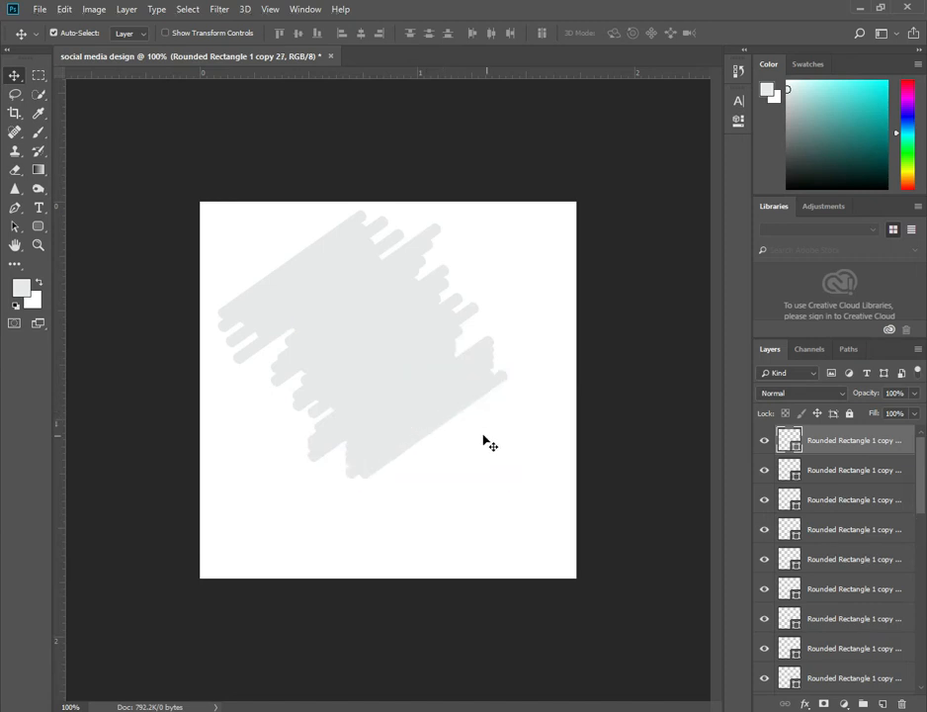
# Select all the bar layers, merge them into one shape, and shift the merged shape slightly.
pyautogui.moveTo(469, 457); pyautogui.dragTo(255, 240)
pyautogui.rightClick(749, 490)
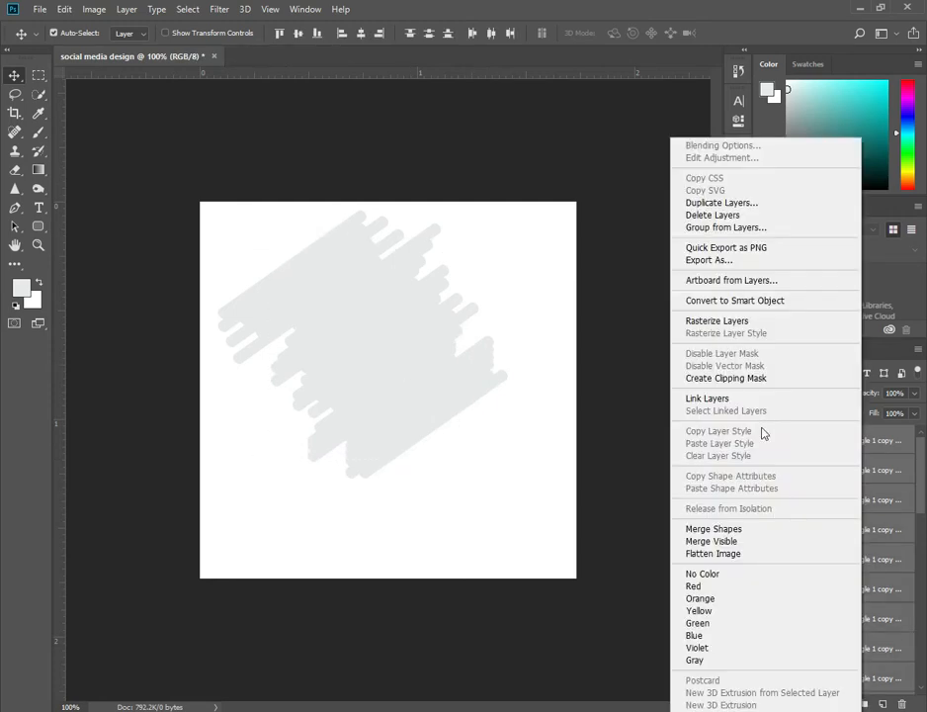
pyautogui.click(714, 529)
pyautogui.moveTo(361, 378); pyautogui.dragTo(387, 398)
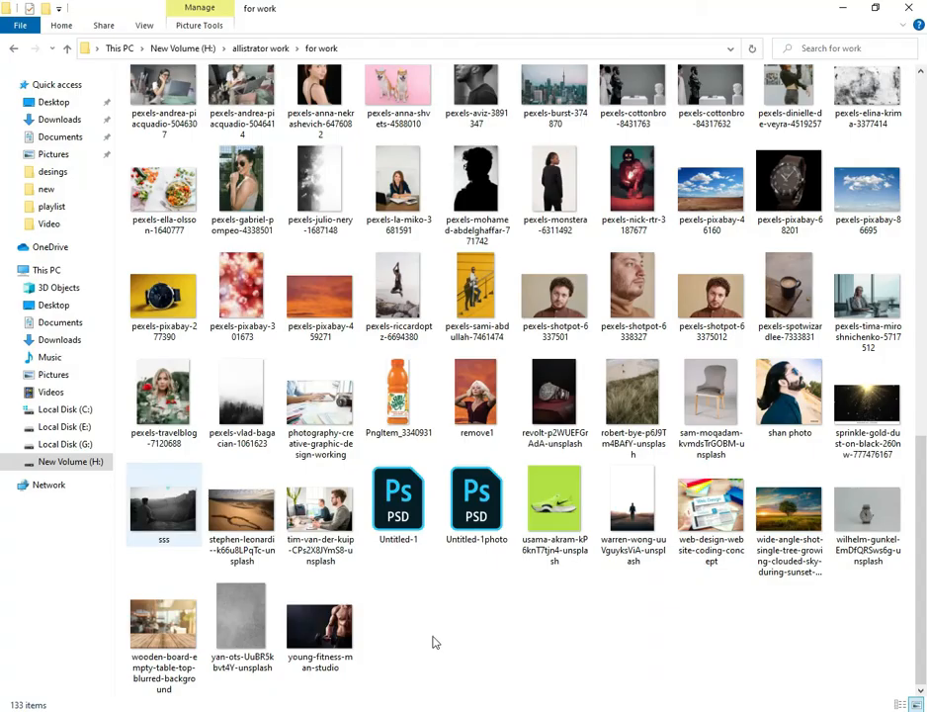
# Place the sss photo over the bars, scale it up, and clip it to the merged bar shape.
pyautogui.moveTo(435, 640); pyautogui.dragTo(409, 425)
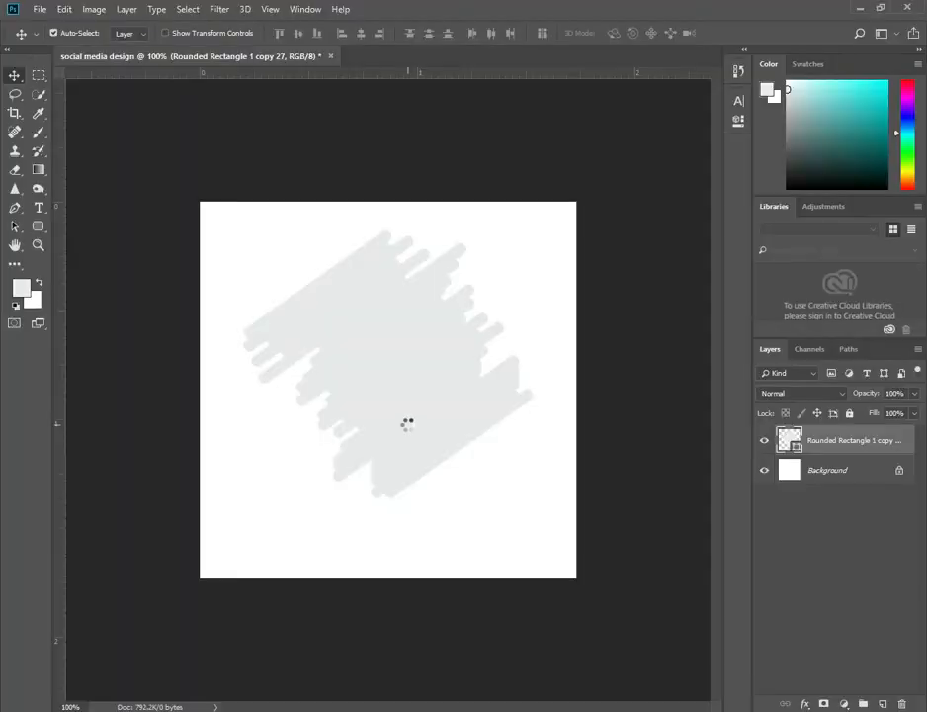
pyautogui.moveTo(486, 358)
pyautogui.mouseDown()
pyautogui.moveTo(470, 368)
pyautogui.moveTo(496, 354)
pyautogui.mouseUp()
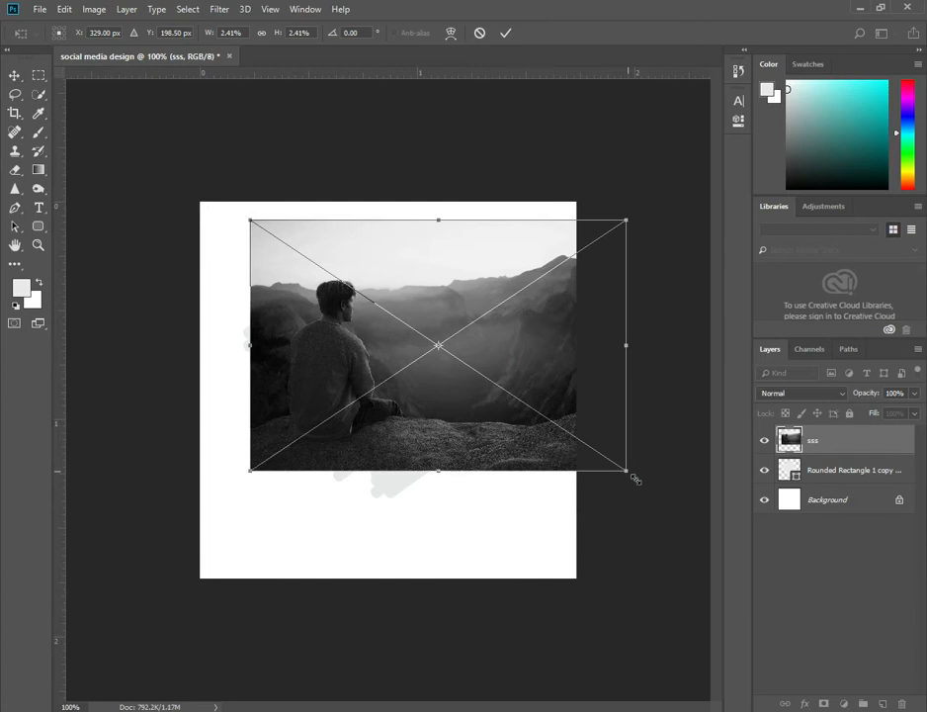
pyautogui.moveTo(628, 472); pyautogui.dragTo(636, 480)
pyautogui.moveTo(506, 447); pyautogui.dragTo(507, 458)
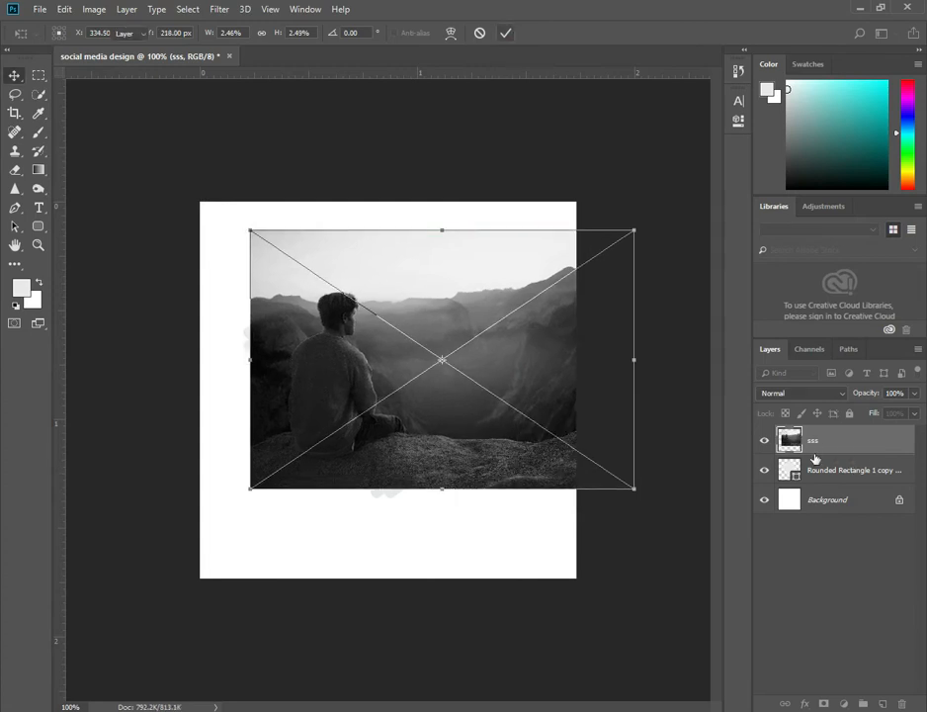
pyautogui.press('Return')
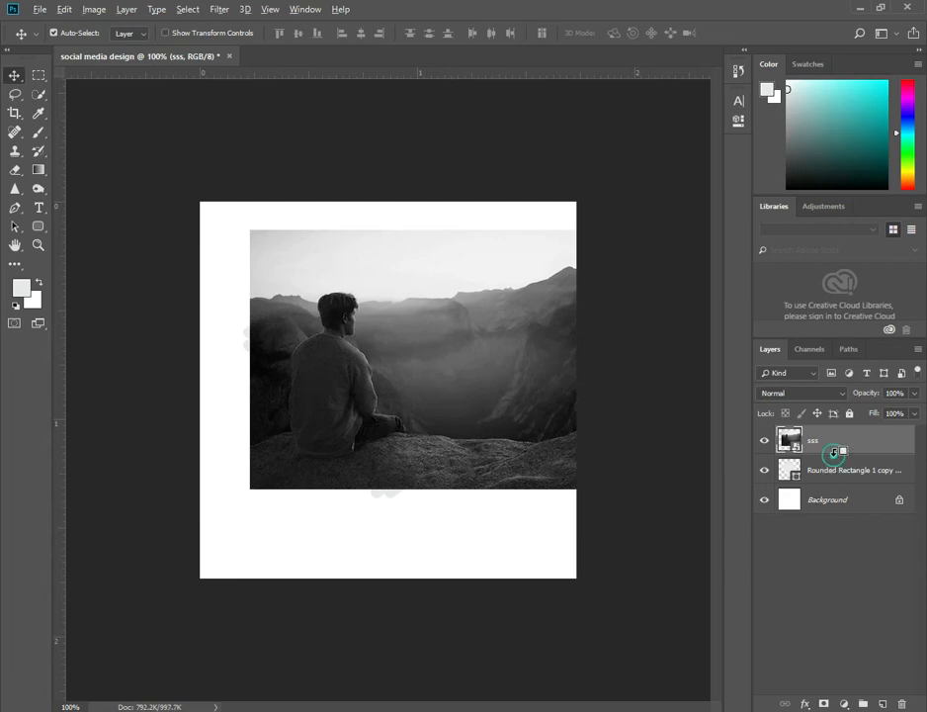
pyautogui.keyDown('alt'); pyautogui.click(833, 453); pyautogui.keyUp('alt')
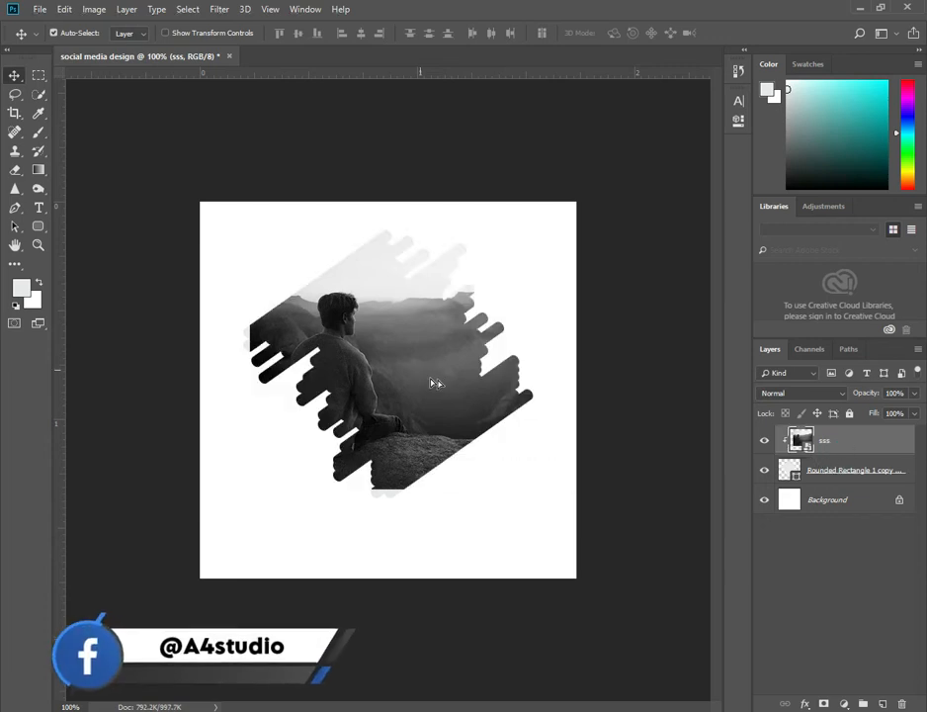
# Move and free-transform the clipped photo so the man sits centred inside the bar shape.
pyautogui.moveTo(435, 380); pyautogui.dragTo(479, 393)
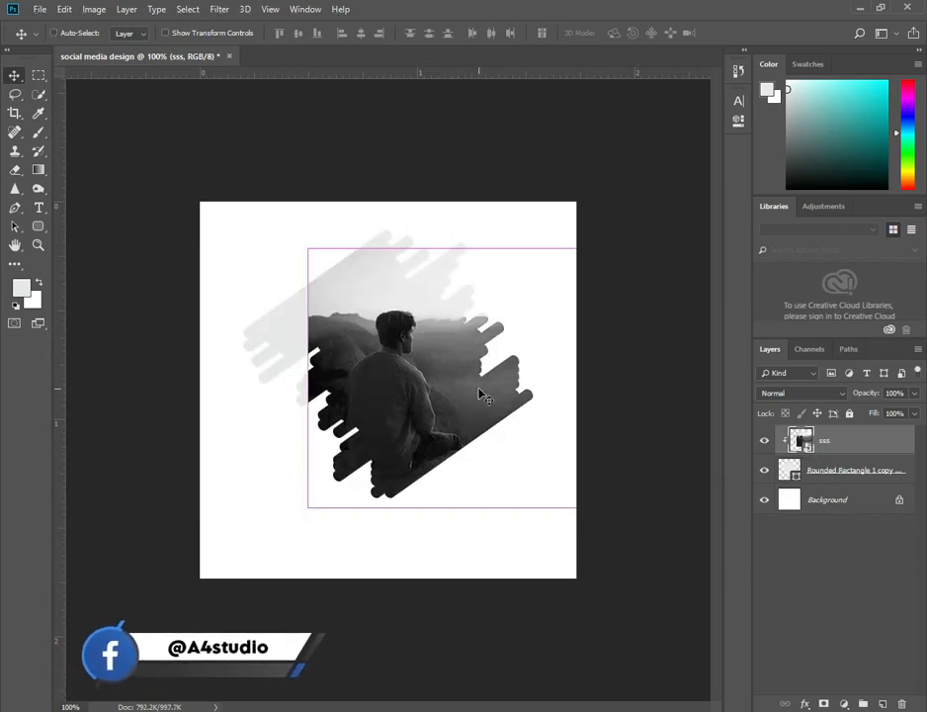
pyautogui.hotkey('ctrl', 't')
pyautogui.moveTo(306, 249); pyautogui.dragTo(270, 237)
pyautogui.moveTo(422, 352); pyautogui.dragTo(384, 342)
pyautogui.moveTo(675, 505); pyautogui.dragTo(705, 524)
pyautogui.moveTo(437, 424); pyautogui.dragTo(433, 392)
pyautogui.moveTo(244, 501); pyautogui.dragTo(235, 497)
pyautogui.moveTo(405, 428); pyautogui.dragTo(407, 428)
pyautogui.click(506, 33)
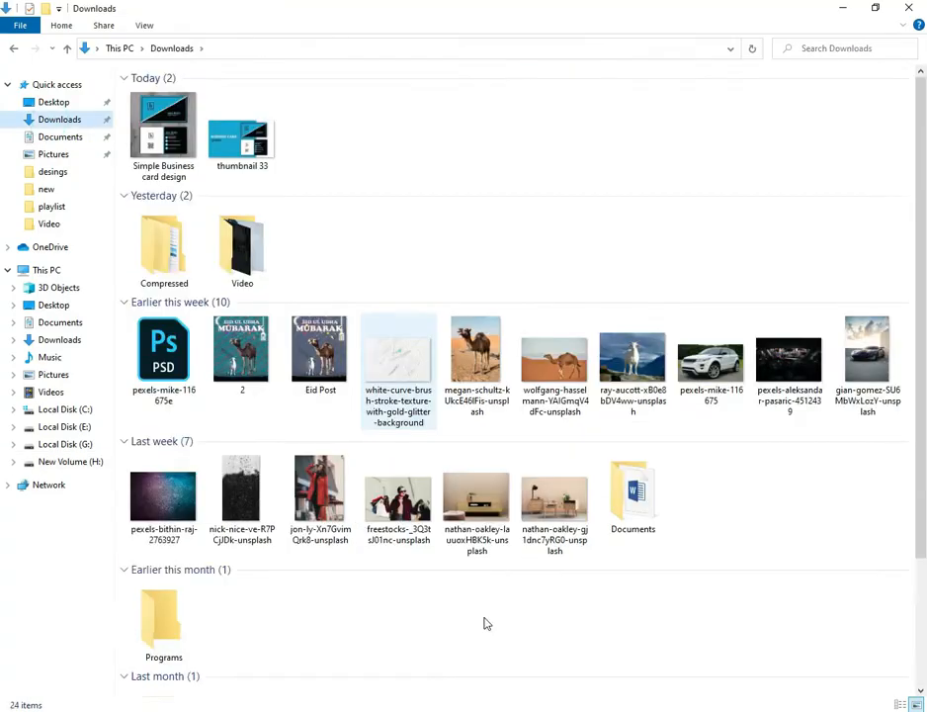
# Place the white curve brush stroke texture image into the document and rotate it about 90°.
pyautogui.moveTo(482, 621)
pyautogui.mouseDown()
pyautogui.moveTo(539, 682)
pyautogui.moveTo(522, 683)
pyautogui.moveTo(454, 480)
pyautogui.mouseUp()
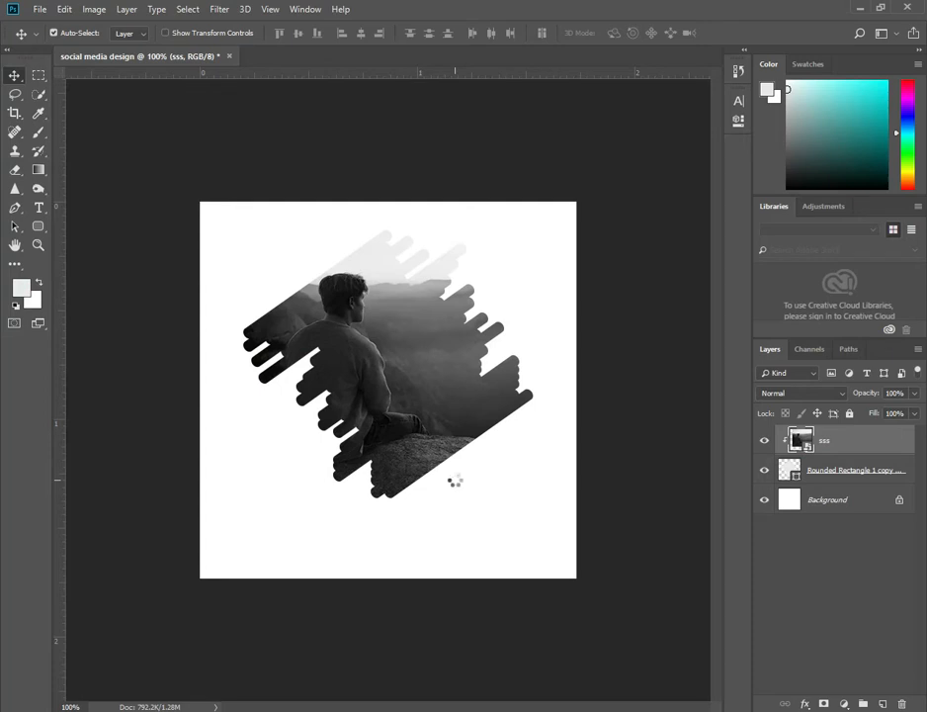
pyautogui.moveTo(580, 522); pyautogui.dragTo(317, 487)
pyautogui.moveTo(441, 520); pyautogui.dragTo(437, 522)
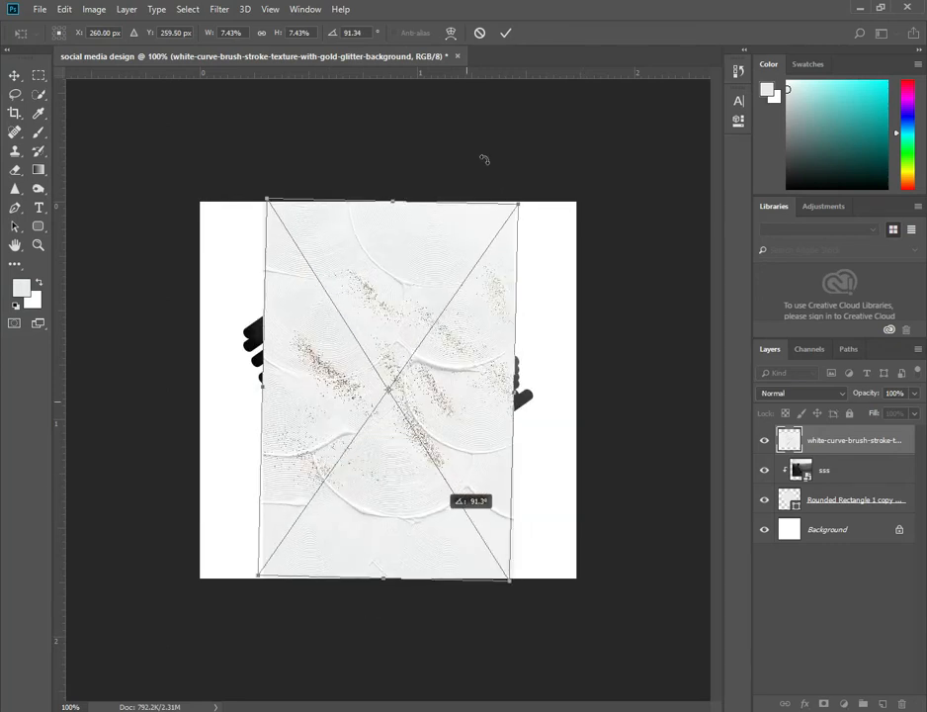
pyautogui.moveTo(514, 598); pyautogui.dragTo(517, 590)
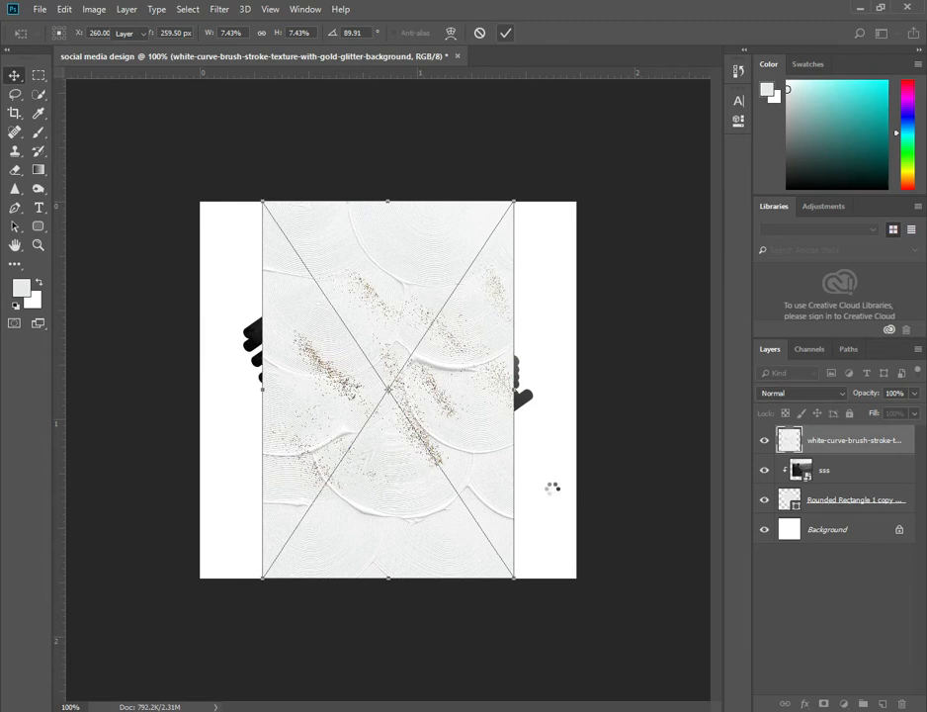
pyautogui.click(433, 436)
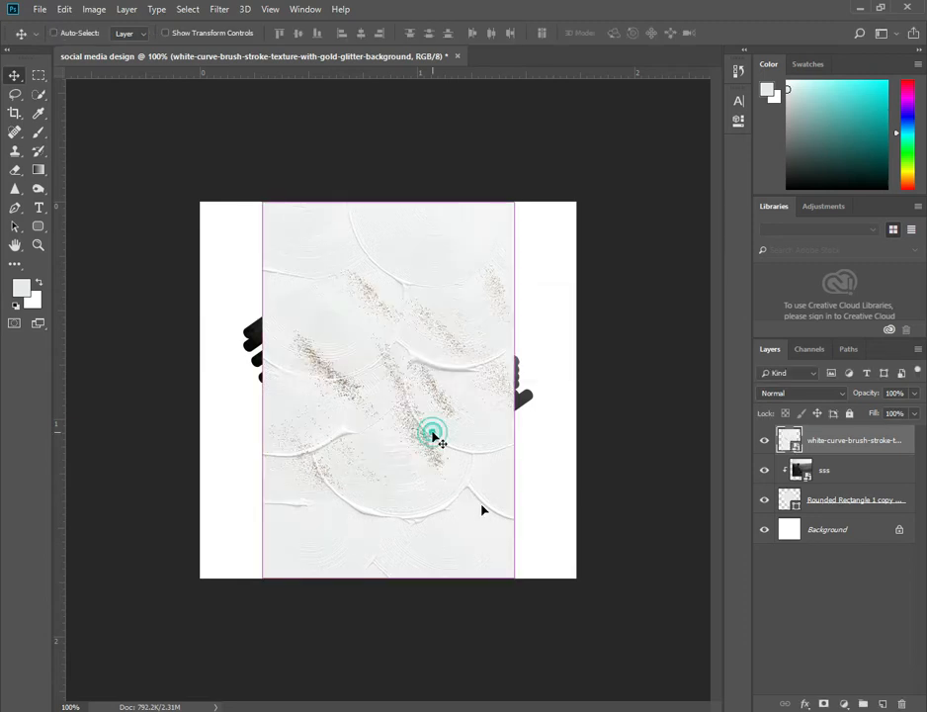
# Stretch the texture to cover the whole canvas and move its layer below the bar shape.
pyautogui.hotkey('ctrl', 't')
pyautogui.moveTo(545, 392); pyautogui.dragTo(591, 390)
pyautogui.moveTo(179, 383); pyautogui.dragTo(172, 380)
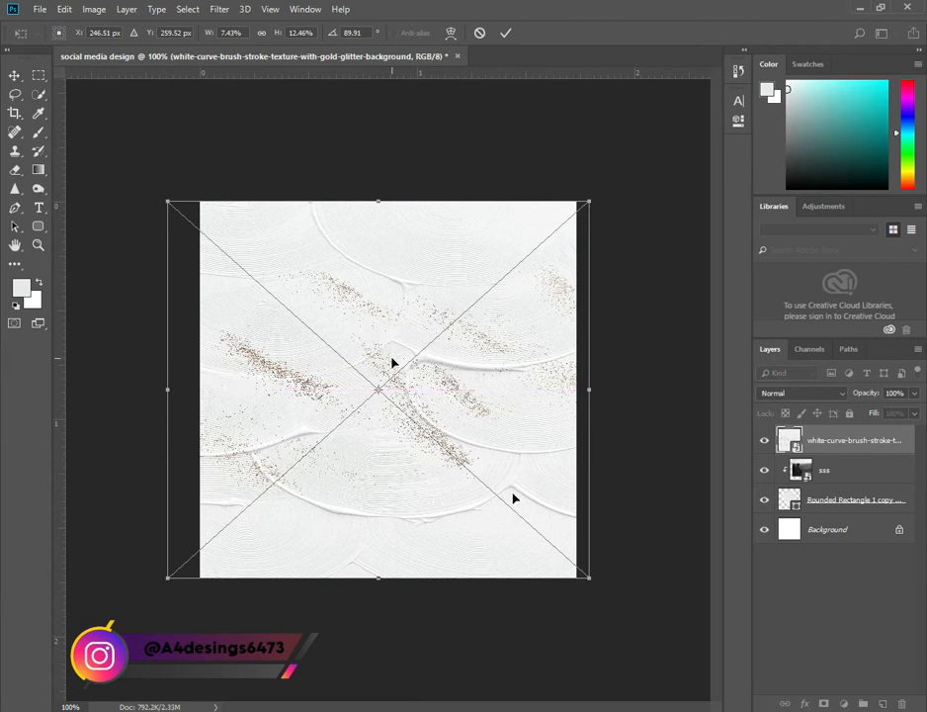
pyautogui.click(506, 32)
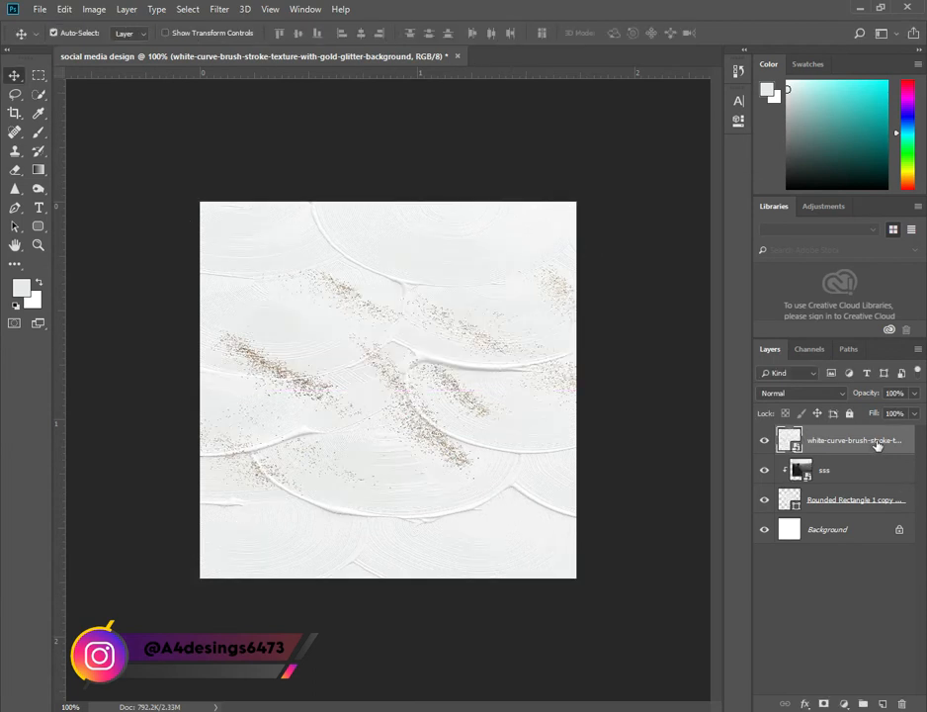
pyautogui.moveTo(881, 505); pyautogui.dragTo(870, 516)
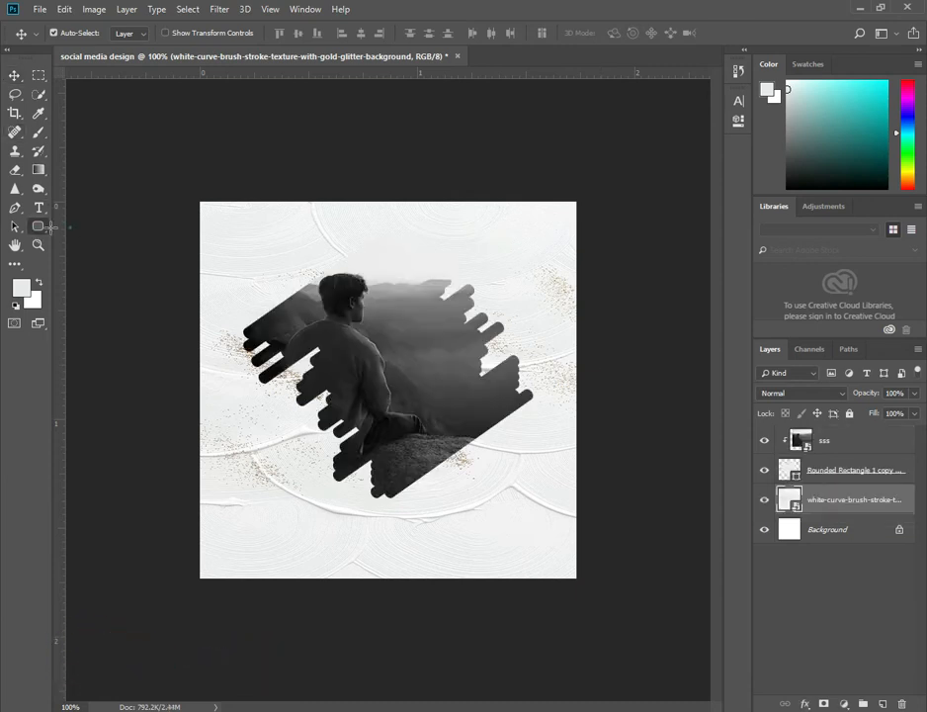
# Draw a black rectangle about 542 x 146 px across the top band of the canvas.
pyautogui.click(37, 225)
pyautogui.click(220, 207)
pyautogui.click(504, 274)
pyautogui.moveTo(192, 197); pyautogui.dragTo(586, 303)
pyautogui.click(533, 185)
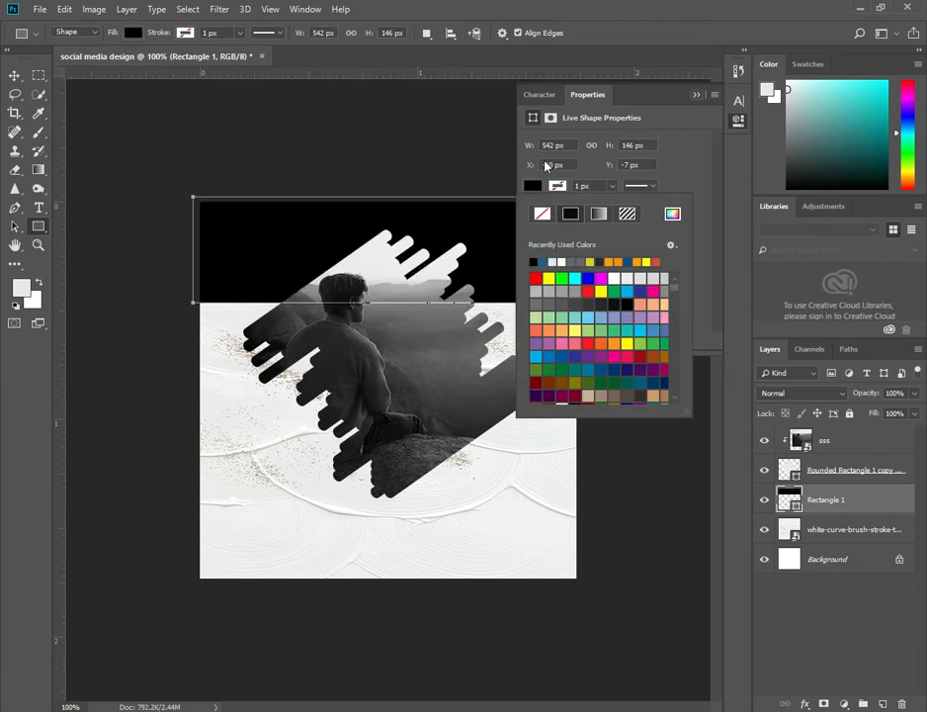
pyautogui.click(14, 77)
pyautogui.click(14, 77)
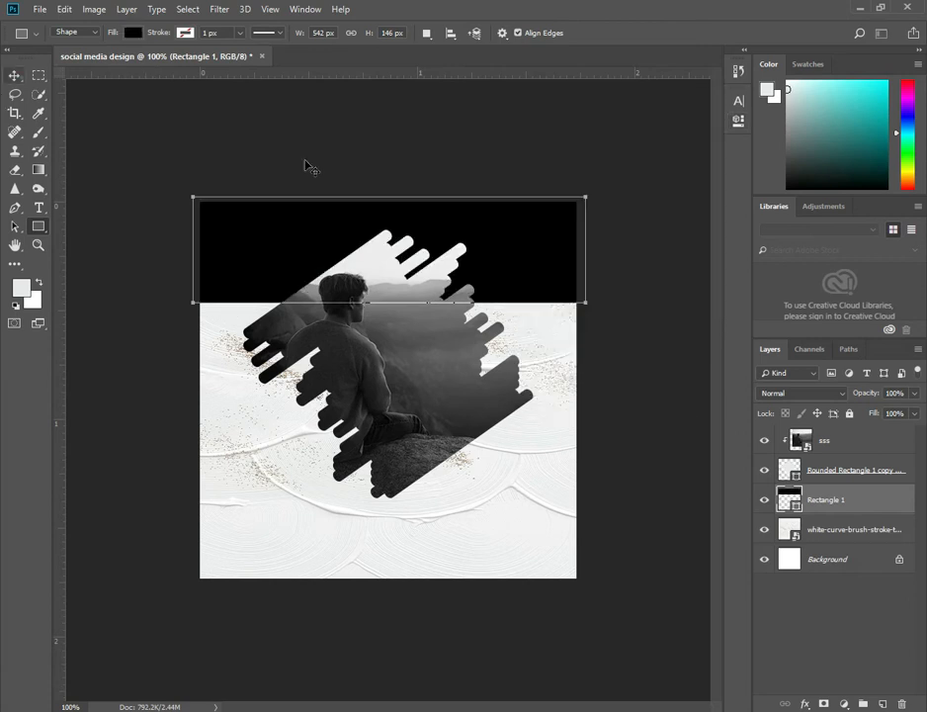
# Zoom in and draw a small rounded square about 13 x 13 px at the black band's lower left edge.
pyautogui.click(39, 225)
pyautogui.rightClick(36, 234)
pyautogui.click(84, 243)
pyautogui.keyDown('ctrl'); pyautogui.click(228, 302); pyautogui.keyUp('ctrl')
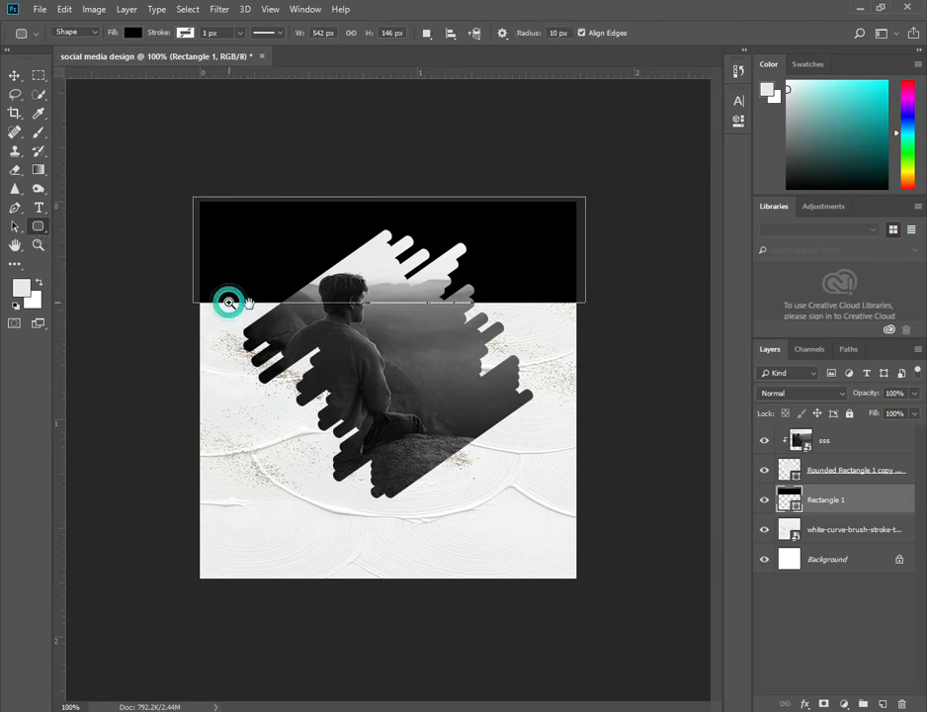
pyautogui.scroll(2, 211, 300)
pyautogui.moveTo(179, 302); pyautogui.dragTo(209, 330)
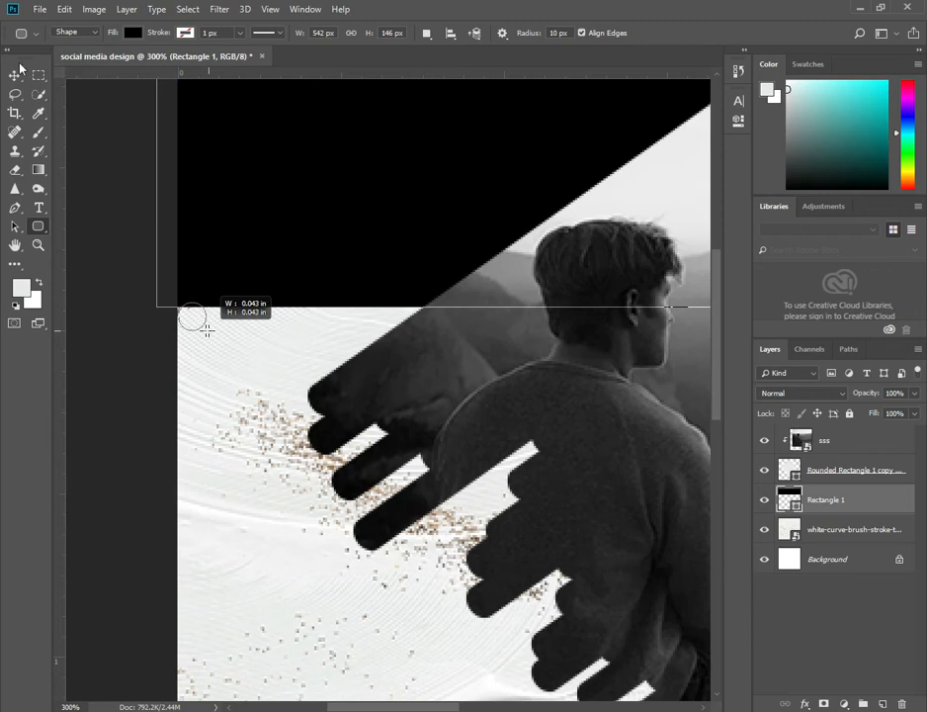
pyautogui.moveTo(208, 331); pyautogui.dragTo(255, 313)
pyautogui.press('v')
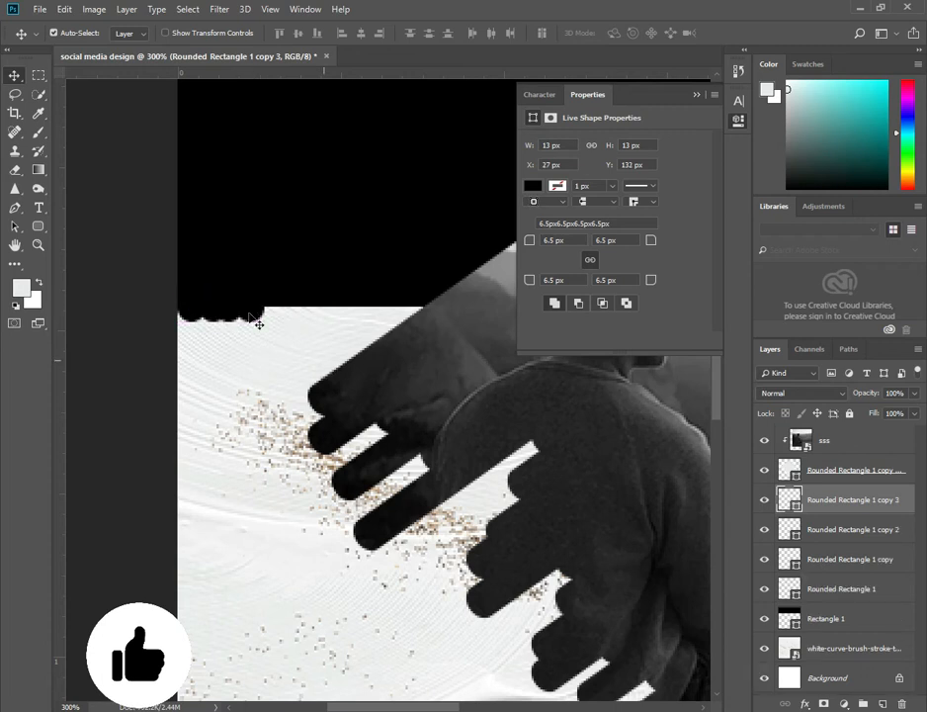
# Duplicate the small rounded square repeatedly along the black band's lower edge to build a scalloped border.
pyautogui.moveTo(252, 315); pyautogui.dragTo(320, 345)
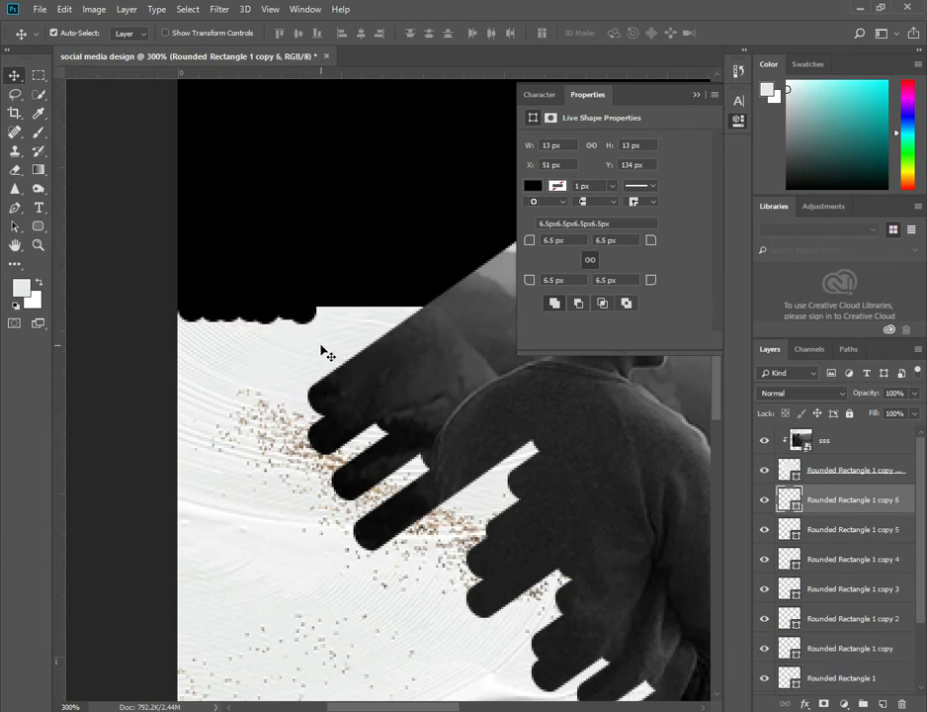
pyautogui.press('Up')
pyautogui.press('Up')
pyautogui.press('Up')
pyautogui.moveTo(304, 311); pyautogui.dragTo(312, 334)
pyautogui.moveTo(336, 315); pyautogui.dragTo(369, 374)
pyautogui.press('Up')
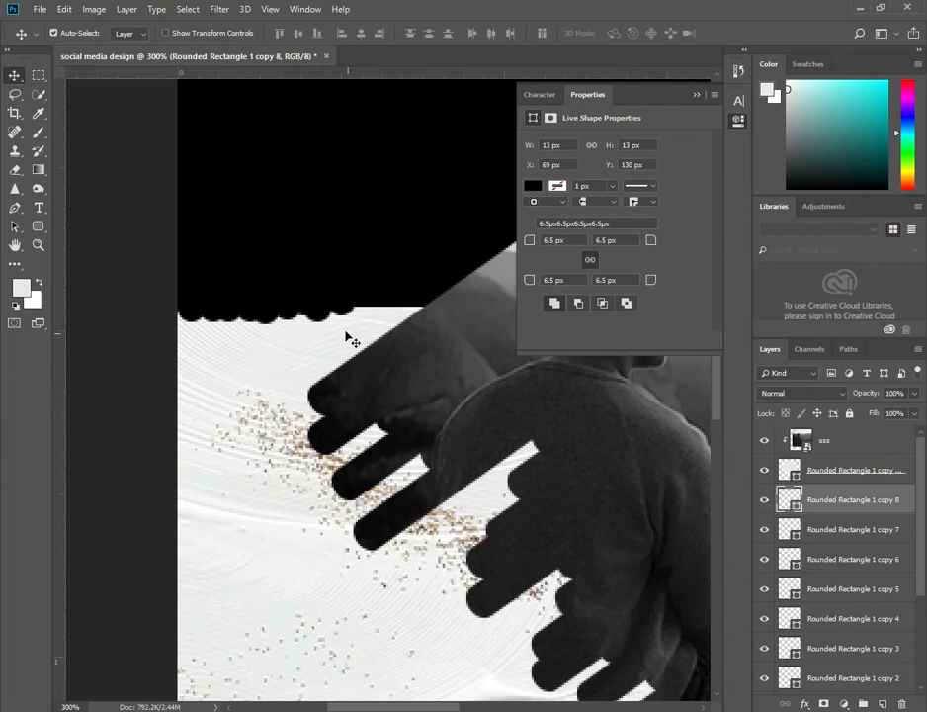
pyautogui.moveTo(320, 317); pyautogui.dragTo(439, 321)
pyautogui.hscroll(5, 138, 324)
pyautogui.moveTo(134, 317); pyautogui.dragTo(569, 401)
pyautogui.hotkey('ctrl', 'z')
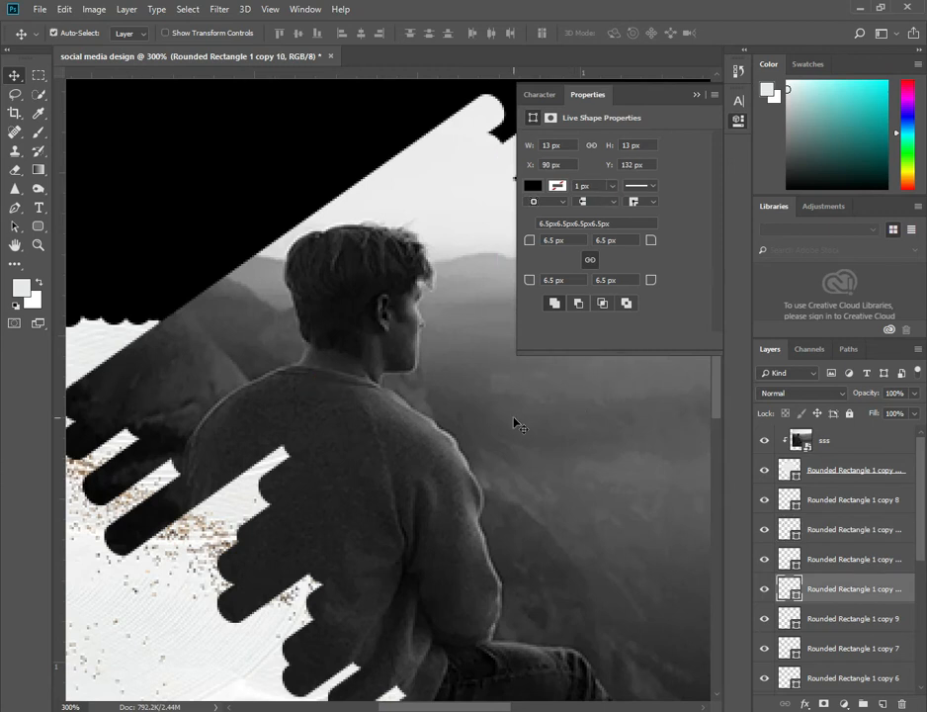
# Continue duplicating rounded squares along the black band's lower edge all the way to the canvas's right side.
pyautogui.keyDown('ctrl'); pyautogui.keyDown('alt'); pyautogui.click(500, 417); pyautogui.keyUp('alt'); pyautogui.keyUp('ctrl')
pyautogui.click(708, 92)
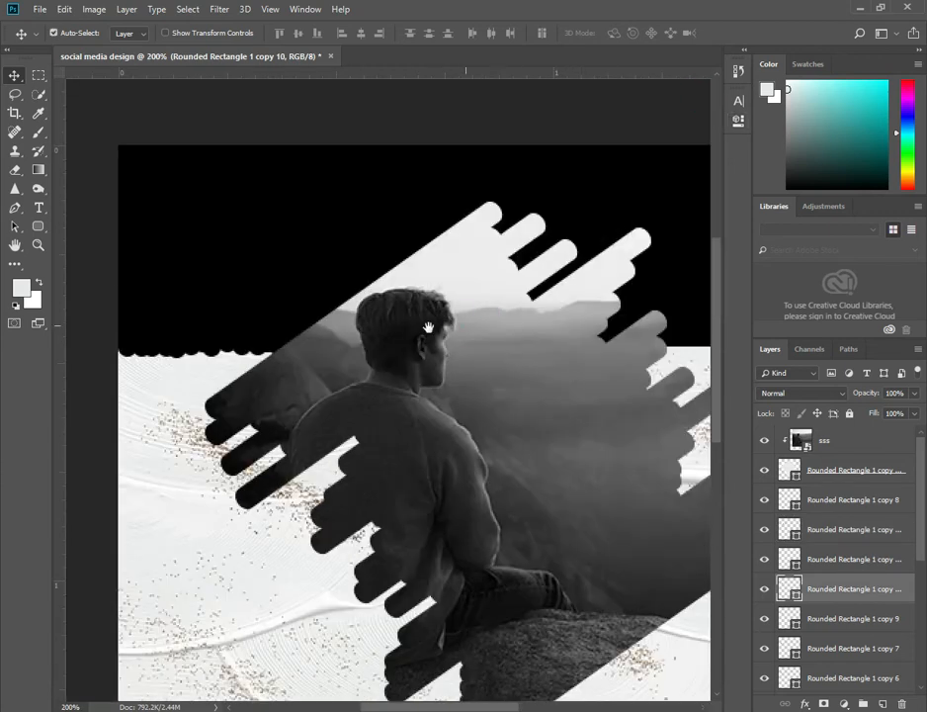
pyautogui.hscroll(2, 183, 369)
pyautogui.moveTo(180, 362); pyautogui.dragTo(630, 373)
pyautogui.keyDown('ctrl'); pyautogui.click(630, 372); pyautogui.keyUp('ctrl')
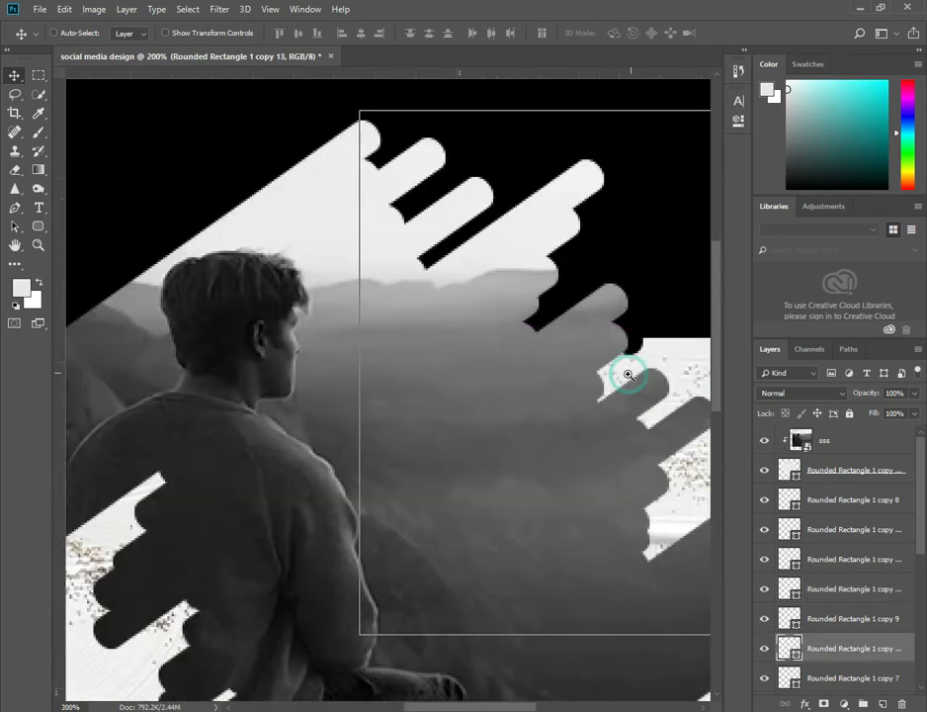
pyautogui.keyDown('ctrl'); pyautogui.click(630, 373); pyautogui.keyUp('ctrl')
pyautogui.keyDown('ctrl'); pyautogui.click(630, 372); pyautogui.keyUp('ctrl')
pyautogui.moveTo(656, 331); pyautogui.dragTo(571, 368)
pyautogui.moveTo(433, 370); pyautogui.dragTo(544, 332)
pyautogui.moveTo(544, 346); pyautogui.dragTo(572, 345)
pyautogui.moveTo(580, 334); pyautogui.dragTo(688, 334)
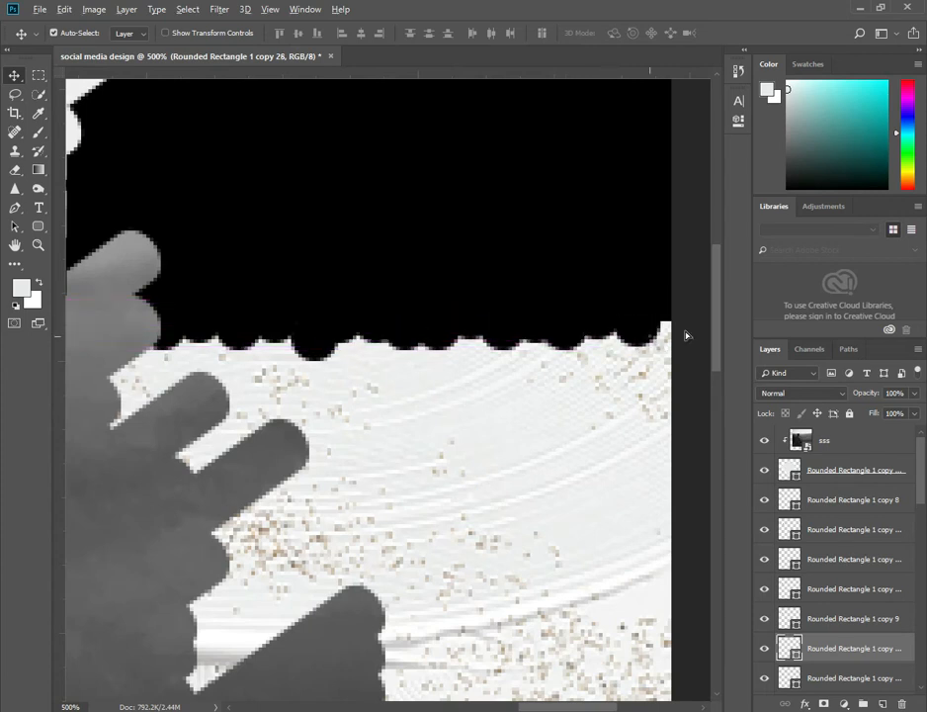
pyautogui.moveTo(690, 55); pyautogui.dragTo(690, 55)
pyautogui.keyDown('ctrl'); pyautogui.keyDown('alt'); pyautogui.click(373, 355); pyautogui.keyUp('alt'); pyautogui.keyUp('ctrl')
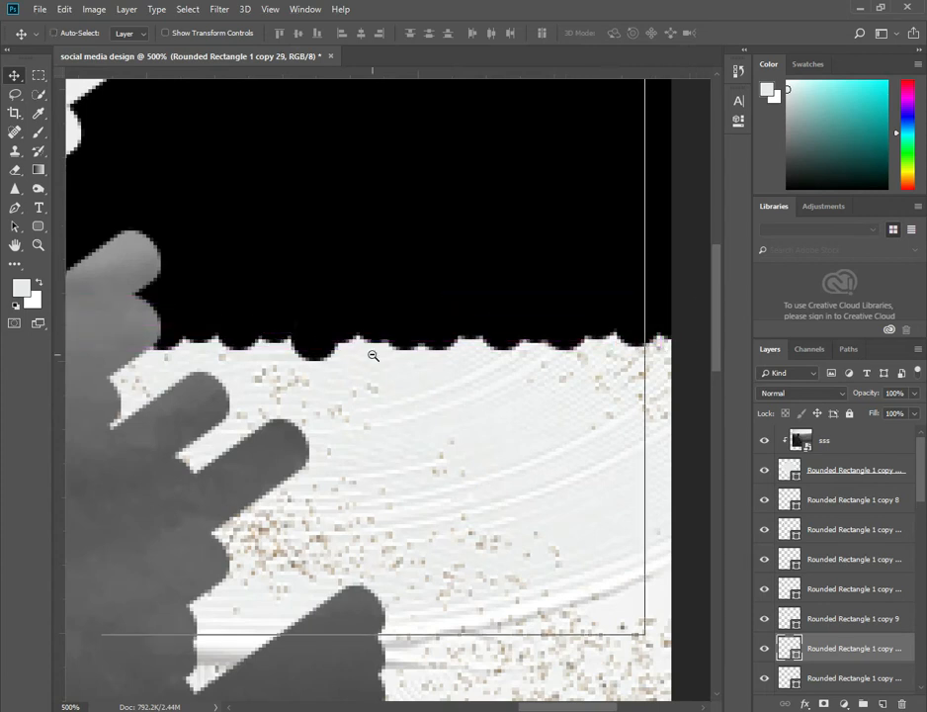
pyautogui.keyDown('ctrl'); pyautogui.keyDown('alt'); pyautogui.click(373, 355); pyautogui.keyUp('alt'); pyautogui.keyUp('ctrl')
pyautogui.moveTo(327, 393); pyautogui.dragTo(400, 364)
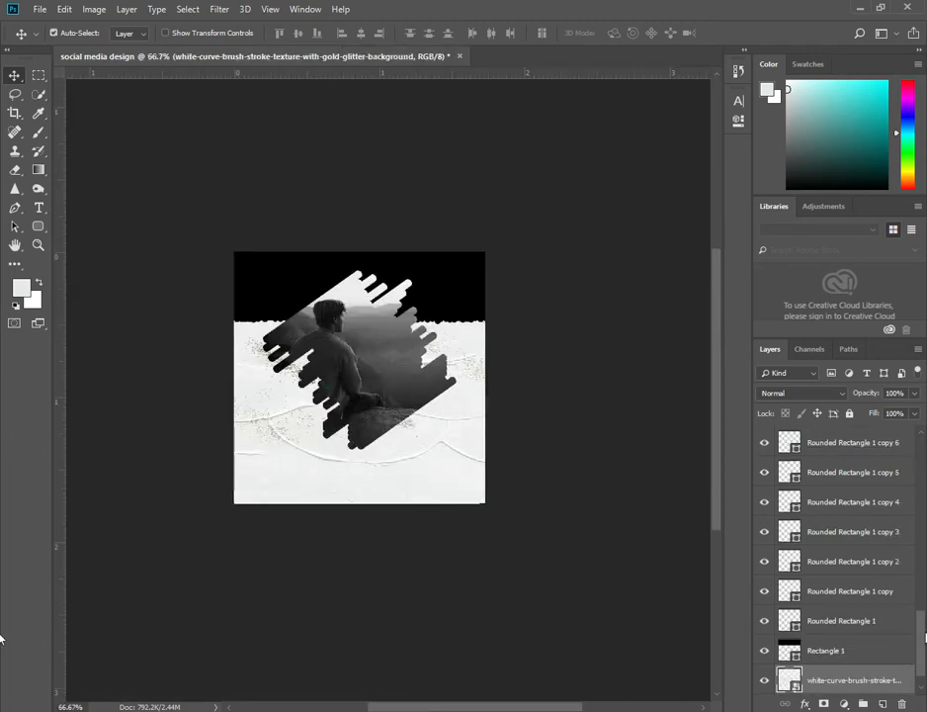
# Try merging all the rounded-rectangle layers into one layer.
pyautogui.moveTo(924, 631); pyautogui.dragTo(924, 569)
pyautogui.scroll(10, 895, 514)
pyautogui.click(887, 481)
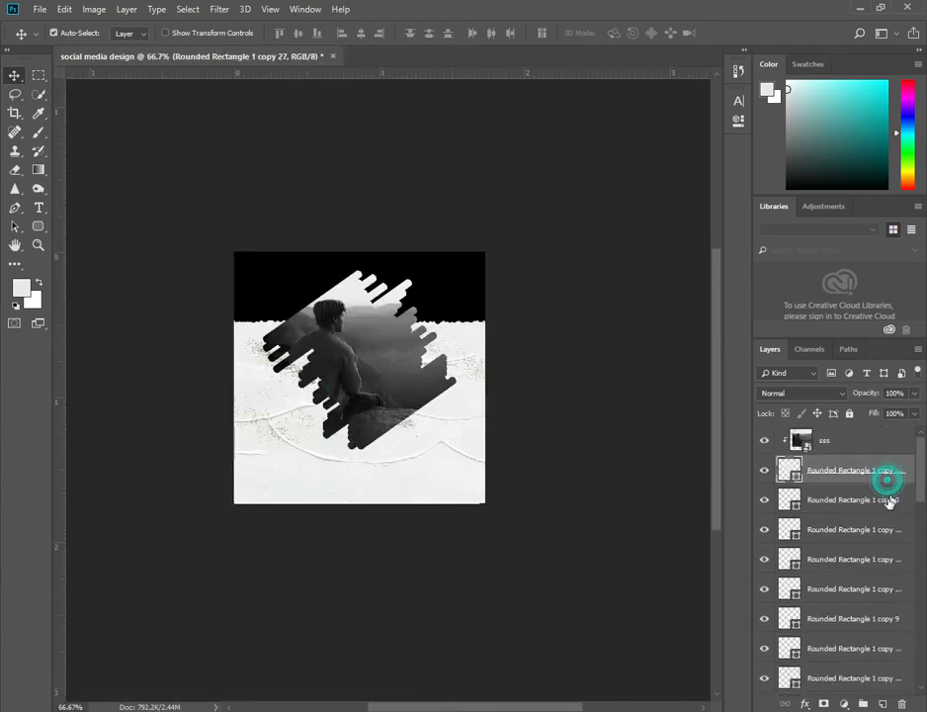
pyautogui.moveTo(921, 506); pyautogui.dragTo(923, 661)
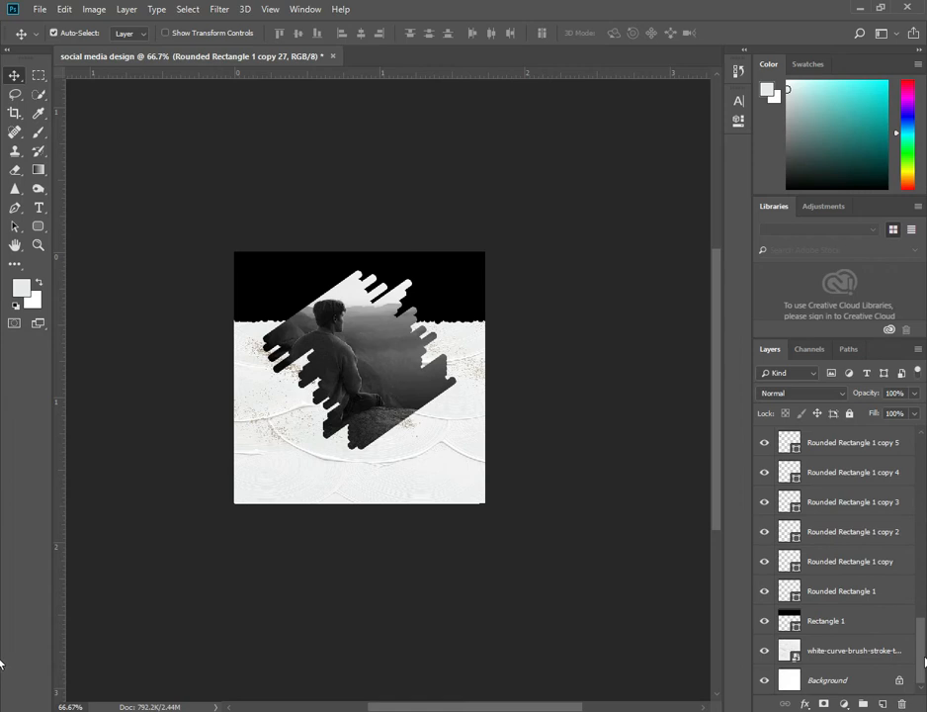
pyautogui.keyDown('shift'); pyautogui.click(879, 591); pyautogui.keyUp('shift')
pyautogui.rightClick(879, 591)
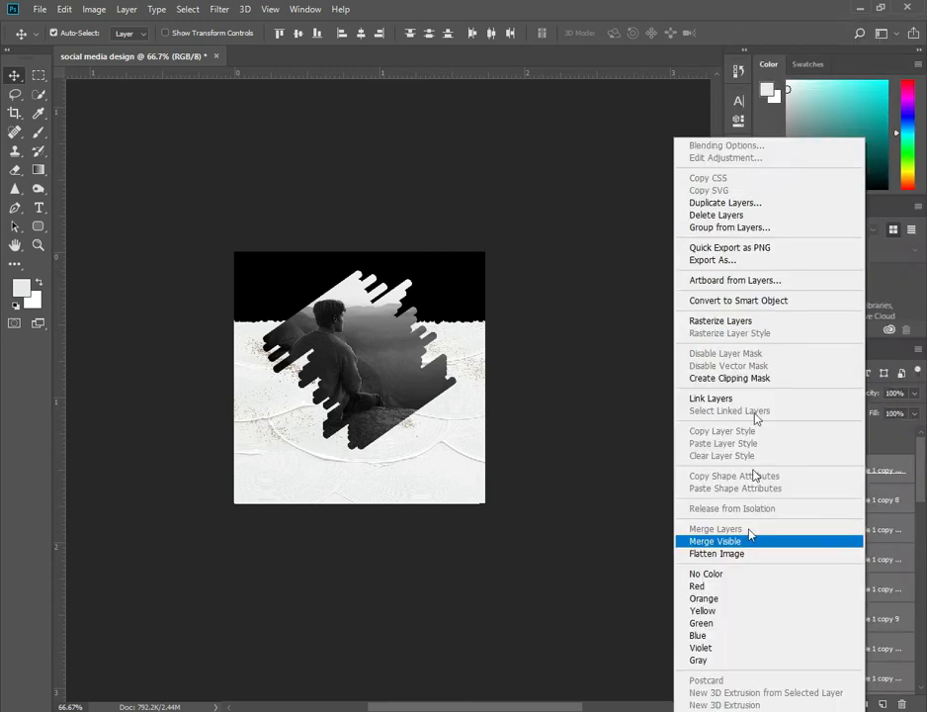
pyautogui.click(765, 302)
pyautogui.click(765, 471)
pyautogui.click(765, 470)
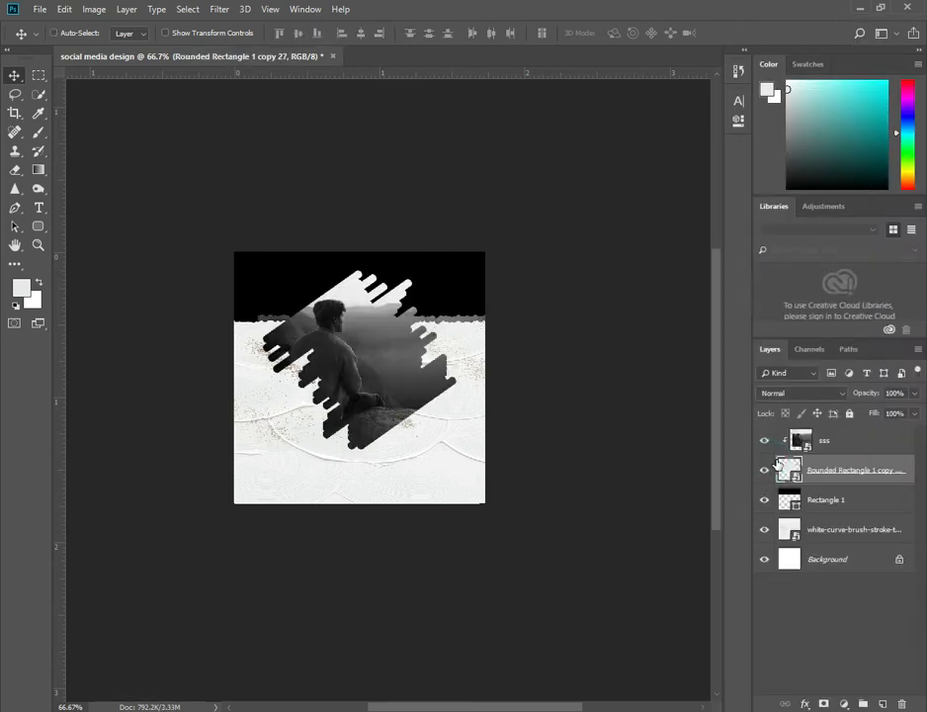
pyautogui.hotkey('ctrl', 'z')
# Toggle the visibility of the top rounded-rectangle layers to identify which shapes they hold.
pyautogui.click(868, 476)
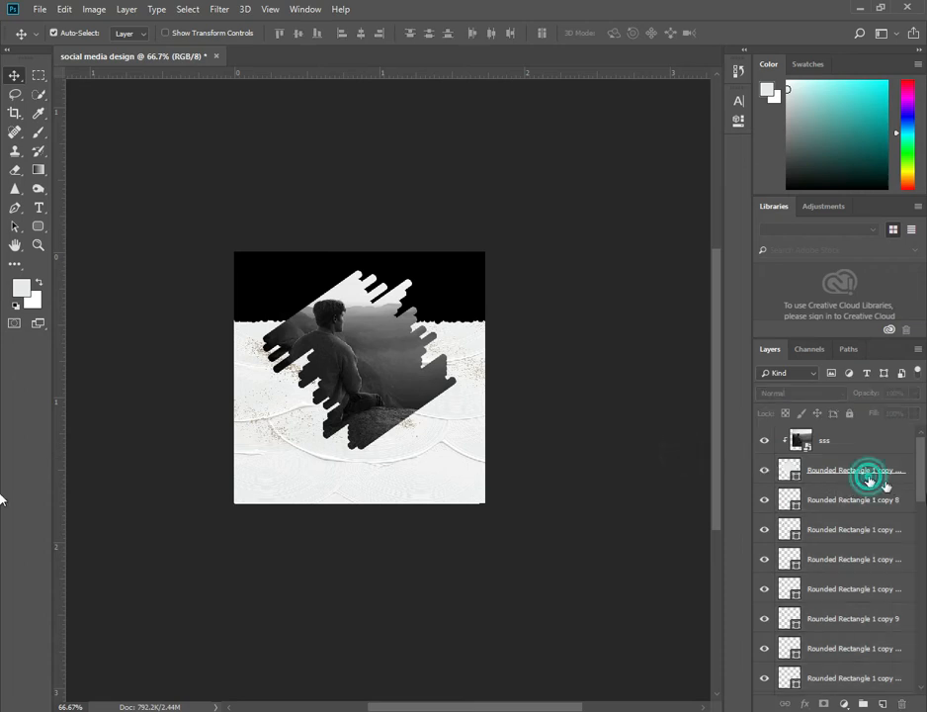
pyautogui.click(762, 471)
pyautogui.click(763, 470)
pyautogui.click(680, 461)
pyautogui.click(766, 501)
pyautogui.click(767, 500)
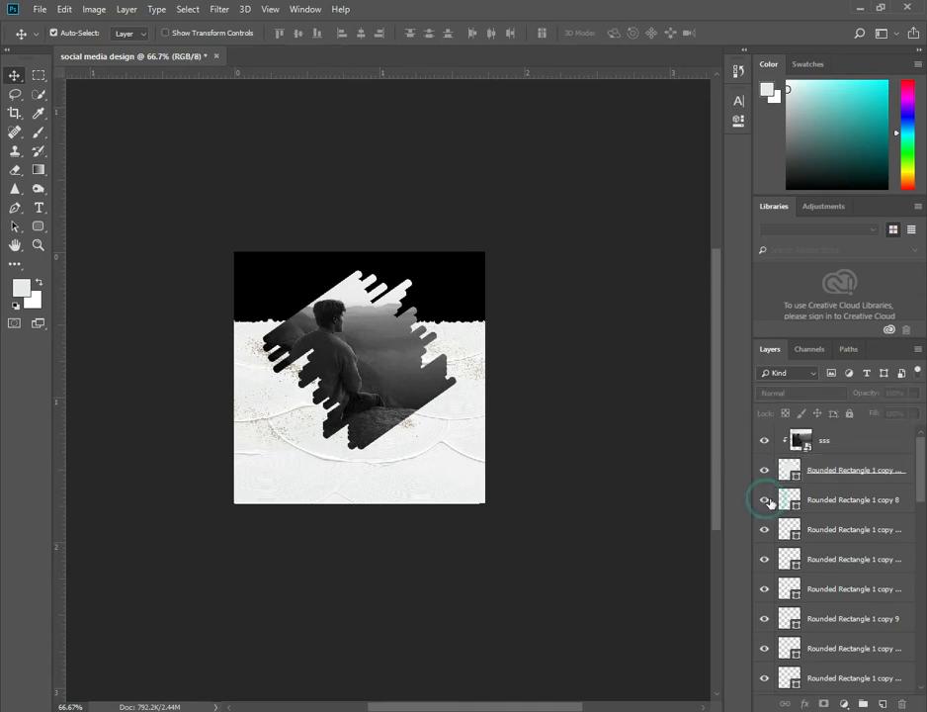
pyautogui.click(764, 472)
pyautogui.click(764, 473)
pyautogui.click(880, 500)
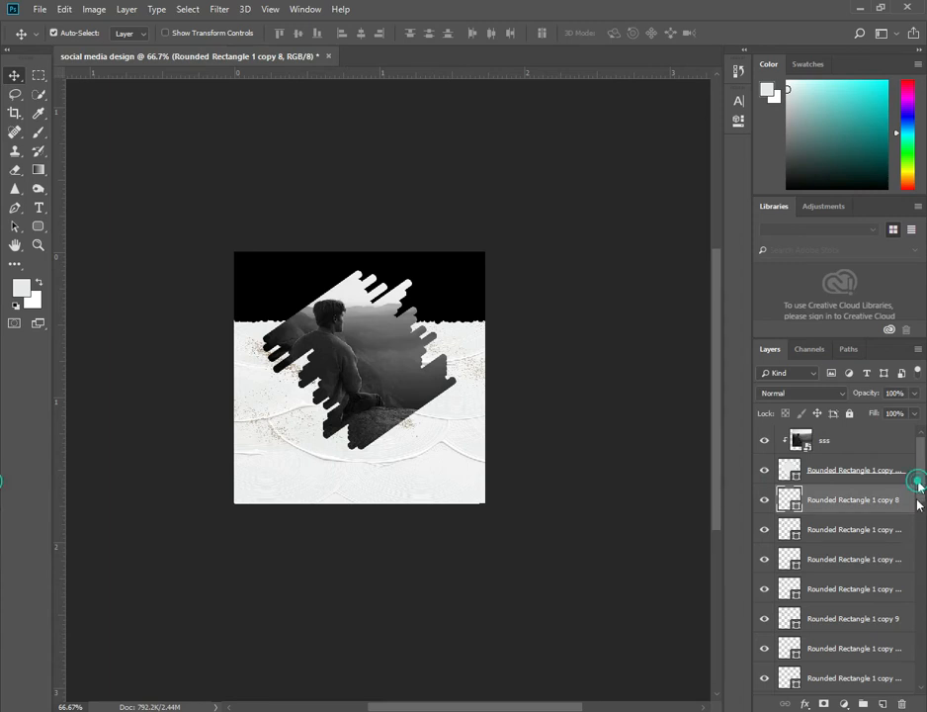
# Select the rounded-rectangle layers from copy 8 down to Rounded Rectangle 1 and merge them into one layer.
pyautogui.scroll(-3, 916, 656)
pyautogui.scroll(-3, 916, 655)
pyautogui.keyDown('shift'); pyautogui.click(865, 596); pyautogui.keyUp('shift')
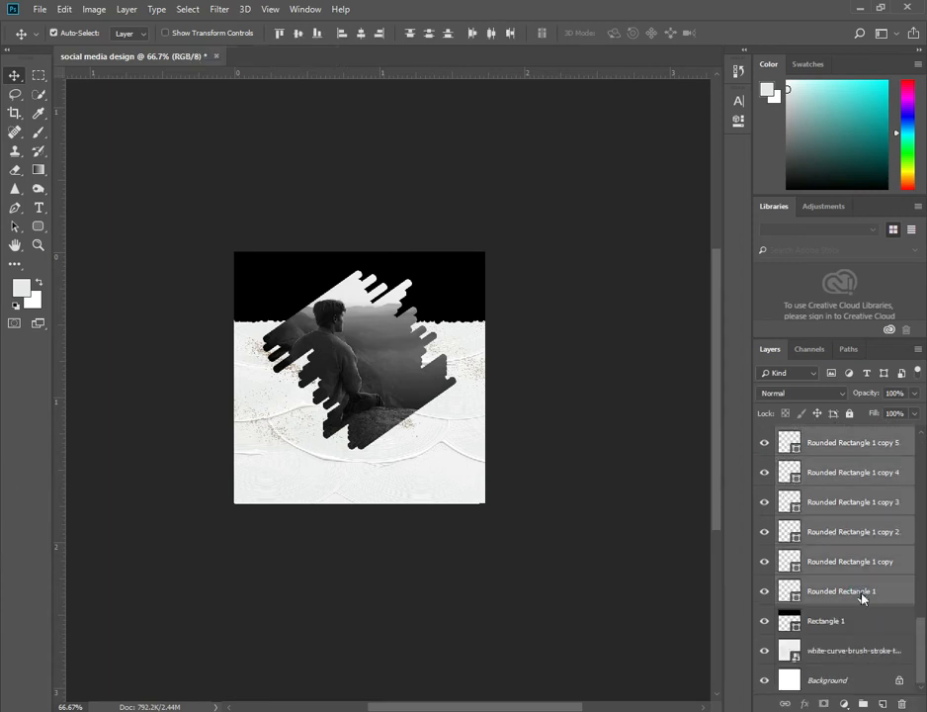
pyautogui.rightClick(865, 597)
pyautogui.click(789, 408)
pyautogui.click(625, 412)
# Add a light Solid Color fill layer above the brush texture and set its opacity to 71%.
pyautogui.click(761, 505)
pyautogui.click(761, 505)
pyautogui.click(606, 463)
pyautogui.keyDown('ctrl'); pyautogui.click(485, 454); pyautogui.keyUp('ctrl')
pyautogui.hotkey('ctrl', '+')
pyautogui.hotkey('ctrl', 'r')
pyautogui.click(792, 557)
pyautogui.click(842, 701)
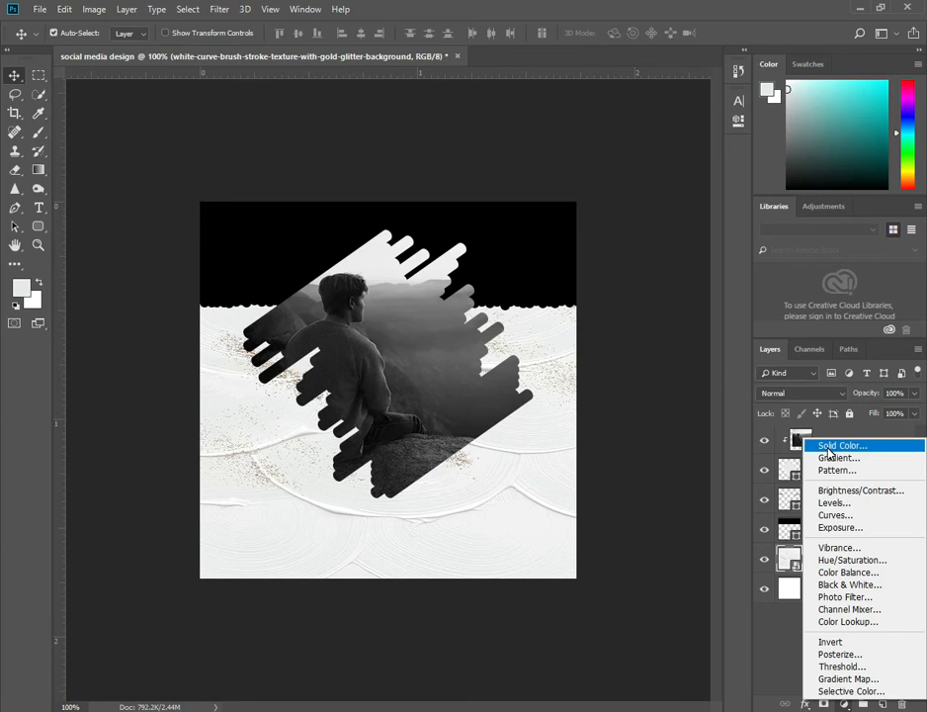
pyautogui.press('Return')
pyautogui.click(876, 105)
pyautogui.click(915, 396)
pyautogui.click(897, 410)
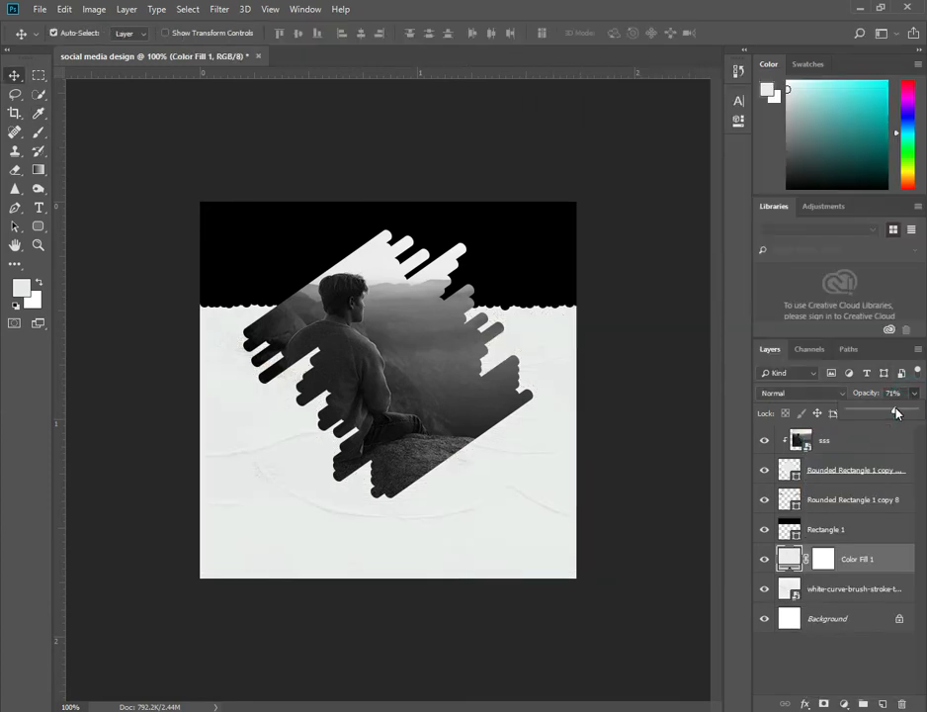
pyautogui.click(643, 436)
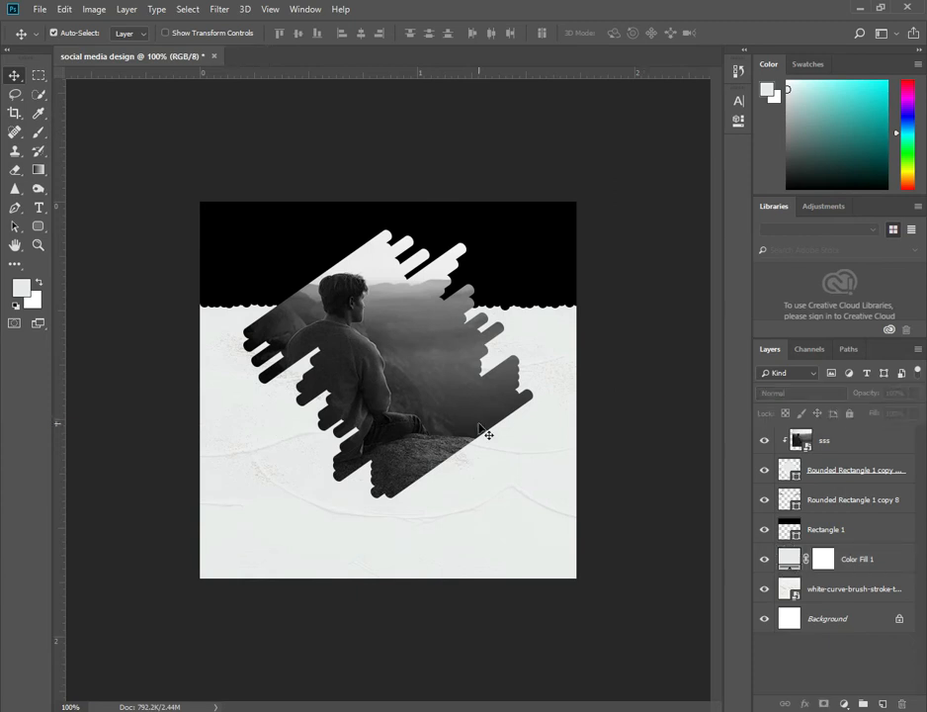
# Nudge the photo bar shape slightly up and to the right on the canvas.
pyautogui.click(793, 474)
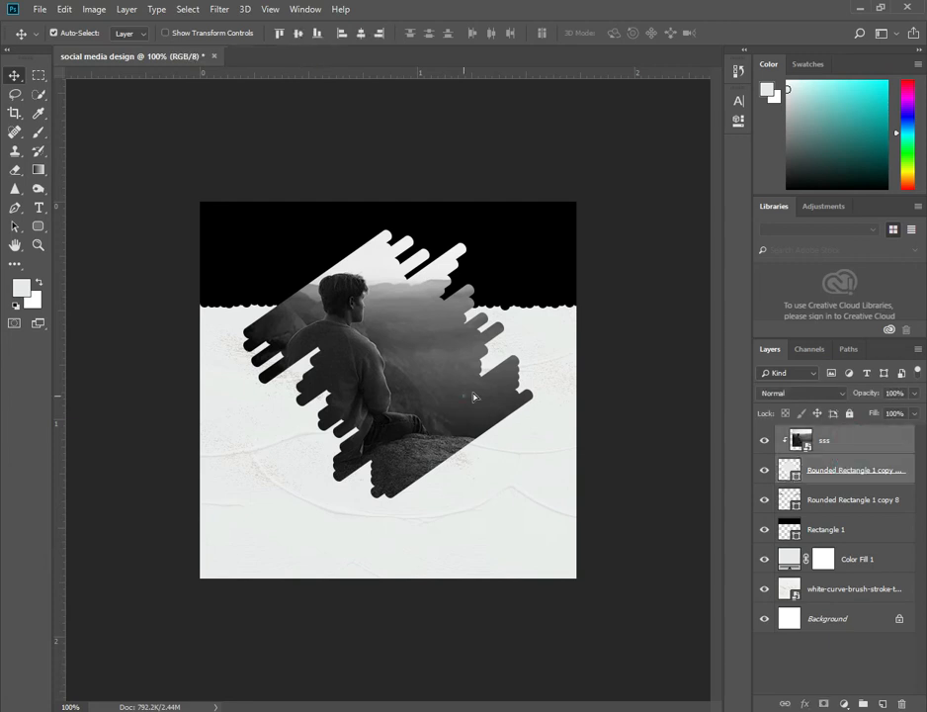
pyautogui.moveTo(475, 396); pyautogui.dragTo(484, 388)
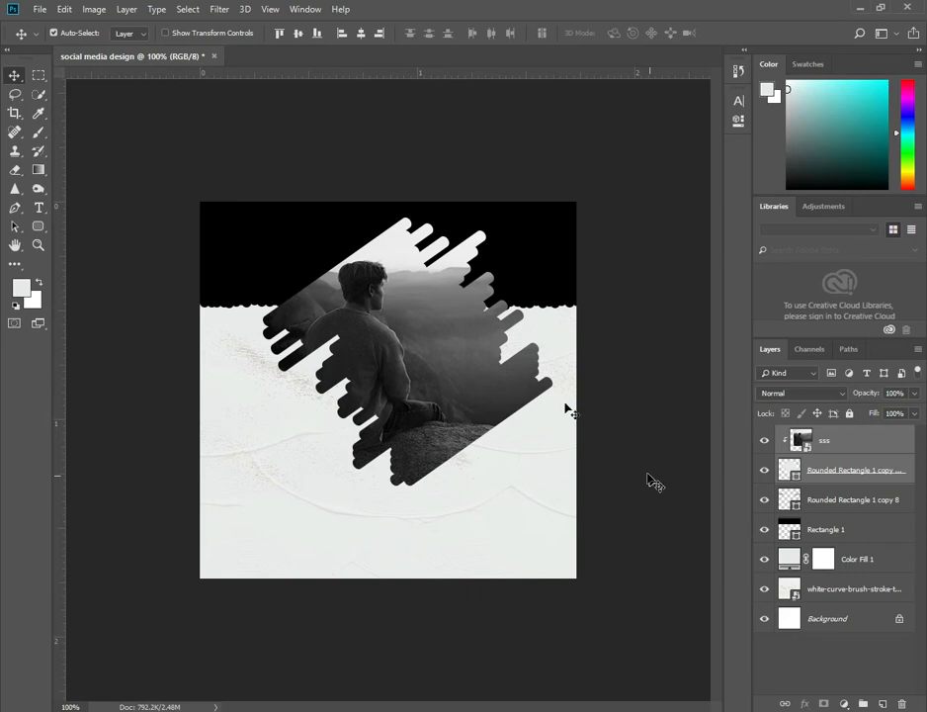
# Draw a light square about 45 x 45 px above the bars and set its opacity to 63%.
pyautogui.click(30, 232)
pyautogui.click(79, 226)
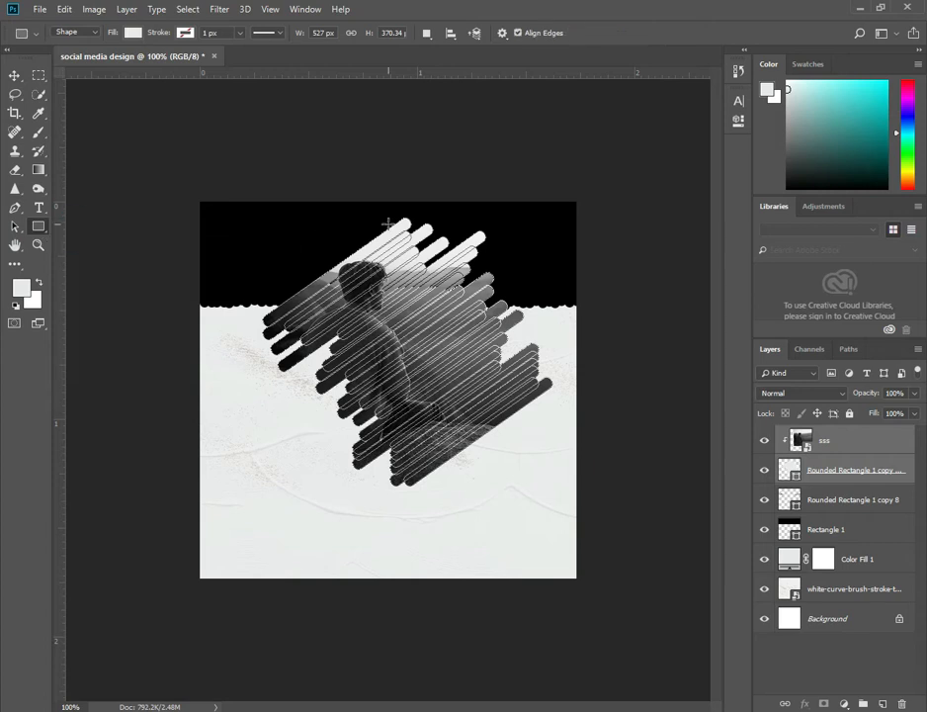
pyautogui.moveTo(384, 215); pyautogui.dragTo(415, 247)
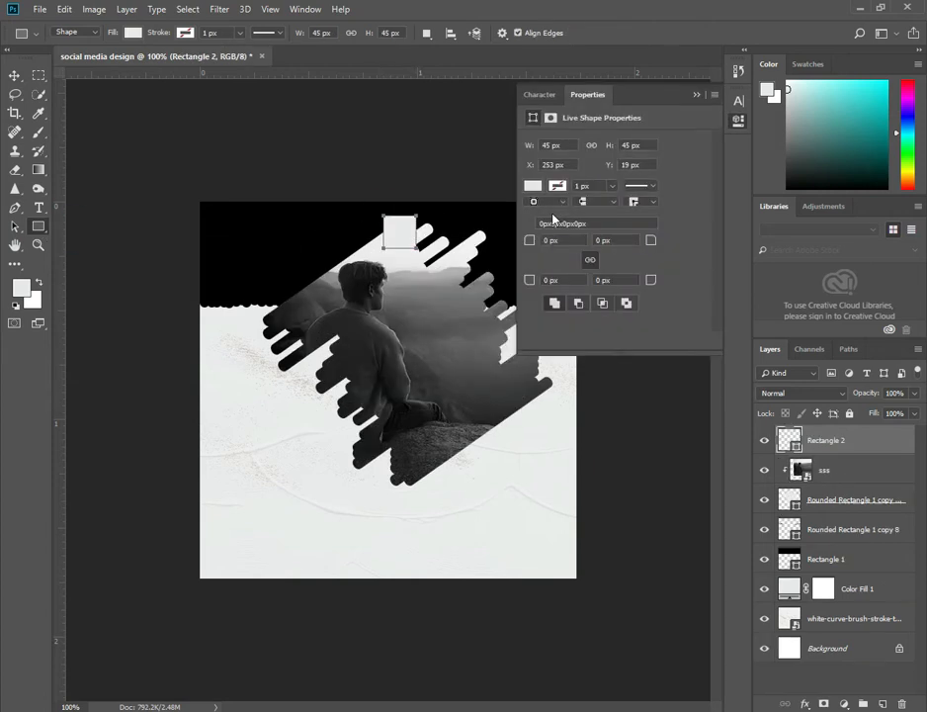
pyautogui.click(702, 91)
pyautogui.click(914, 393)
pyautogui.moveTo(916, 408); pyautogui.dragTo(890, 409)
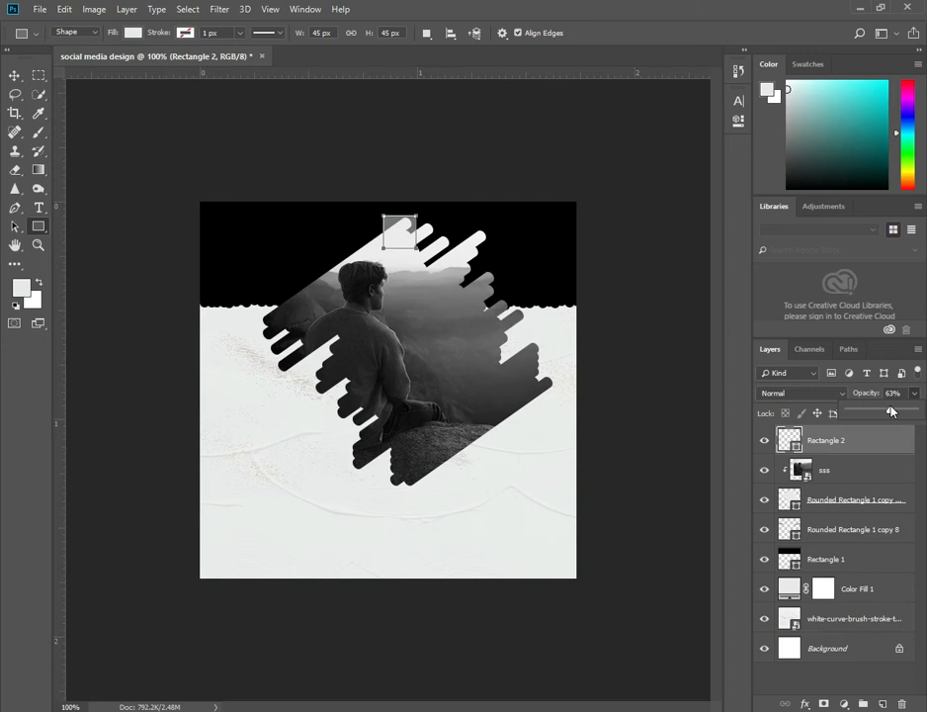
pyautogui.click(501, 97)
pyautogui.click(538, 181)
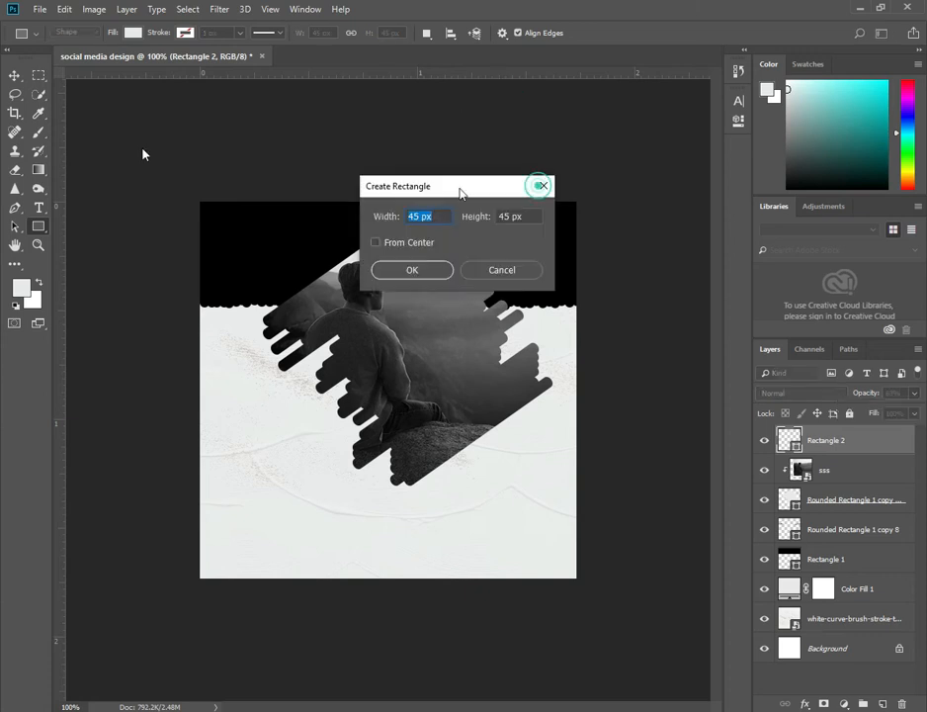
# Move the square left onto the photo and try clipping it to the photo layer.
pyautogui.press('v')
pyautogui.moveTo(413, 224)
pyautogui.mouseDown()
pyautogui.moveTo(420, 186)
pyautogui.moveTo(397, 220)
pyautogui.mouseUp()
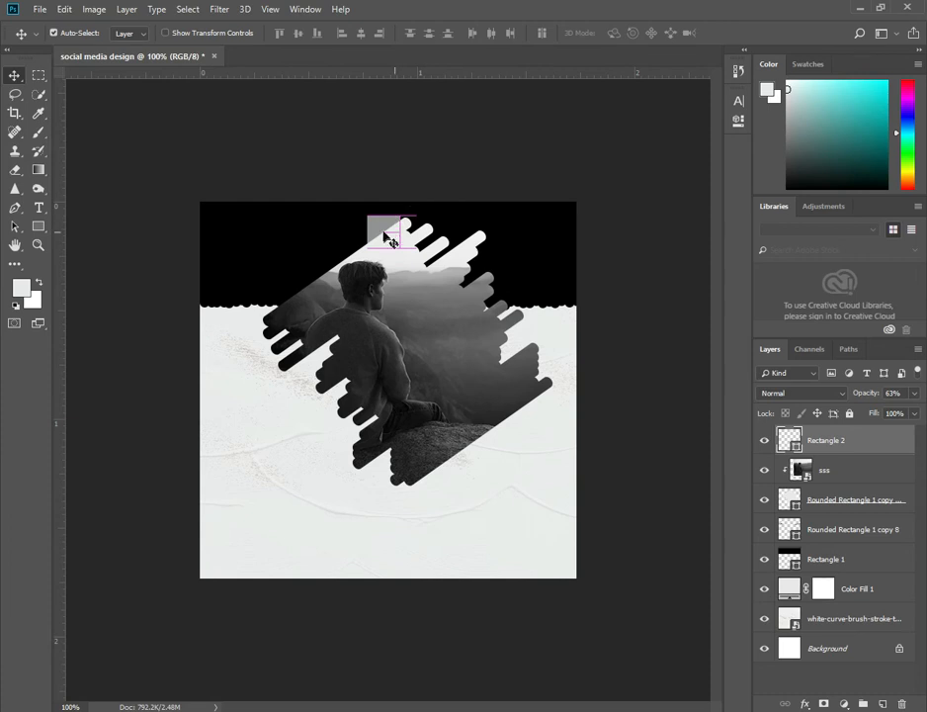
pyautogui.click(384, 228)
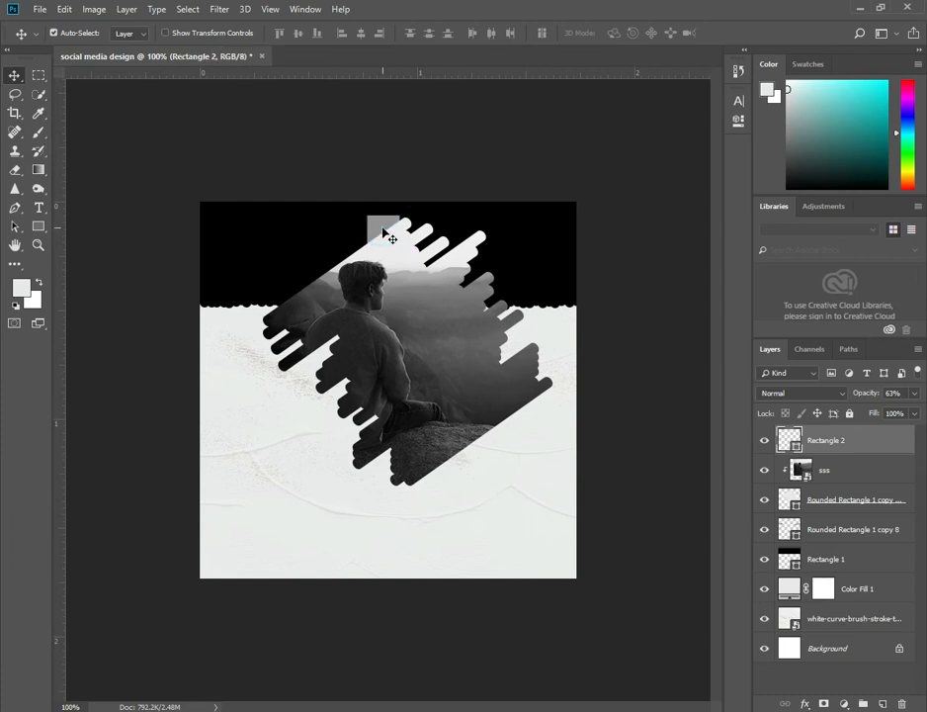
pyautogui.moveTo(392, 240); pyautogui.dragTo(357, 249)
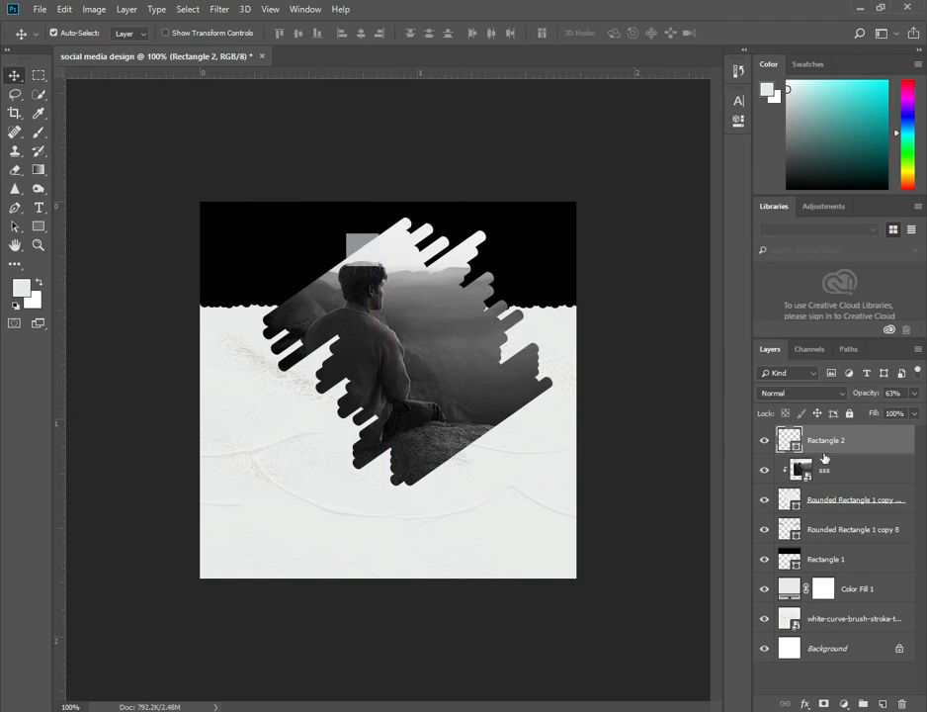
pyautogui.keyDown('alt'); pyautogui.click(810, 461); pyautogui.keyUp('alt')
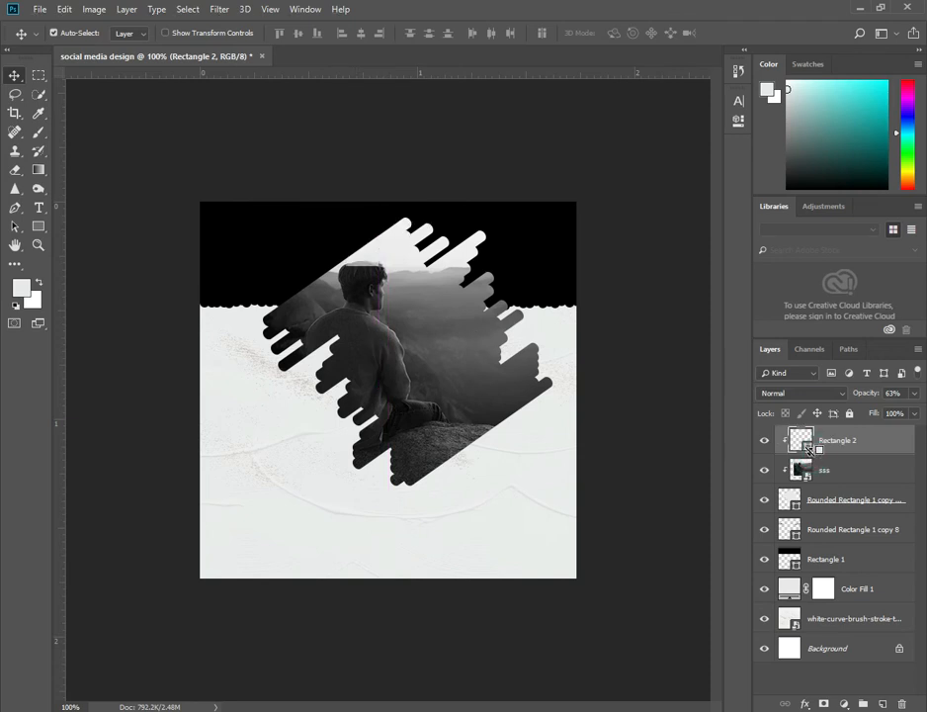
pyautogui.hotkey('ctrl', 'z')
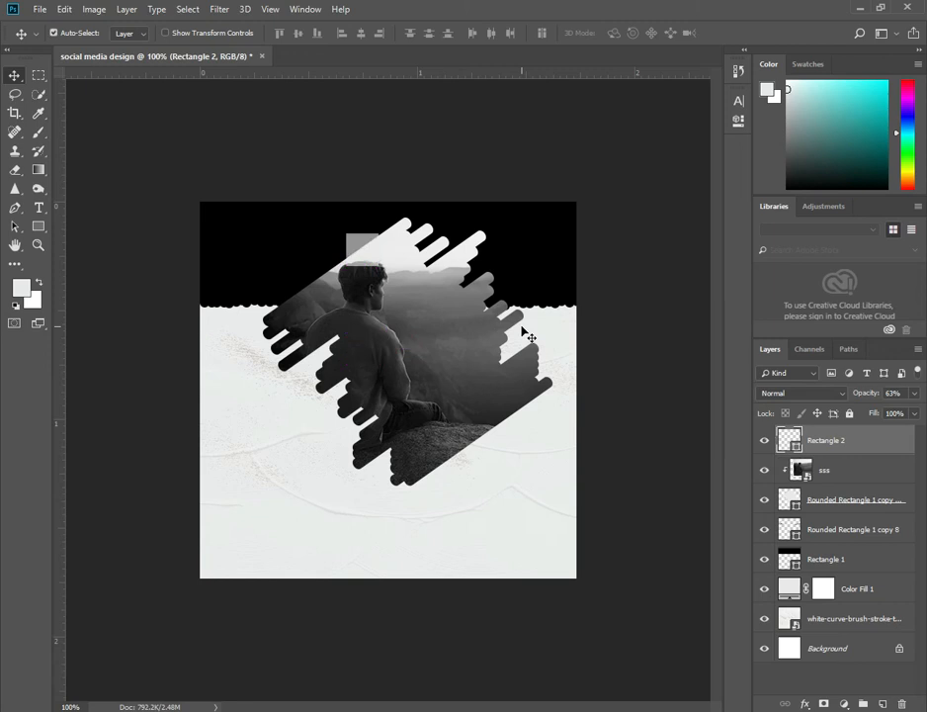
# Select the photo layer with its bar shape and convert them into a smart object.
pyautogui.moveTo(865, 472); pyautogui.dragTo(812, 477)
pyautogui.keyDown('ctrl'); pyautogui.click(824, 472); pyautogui.keyUp('ctrl')
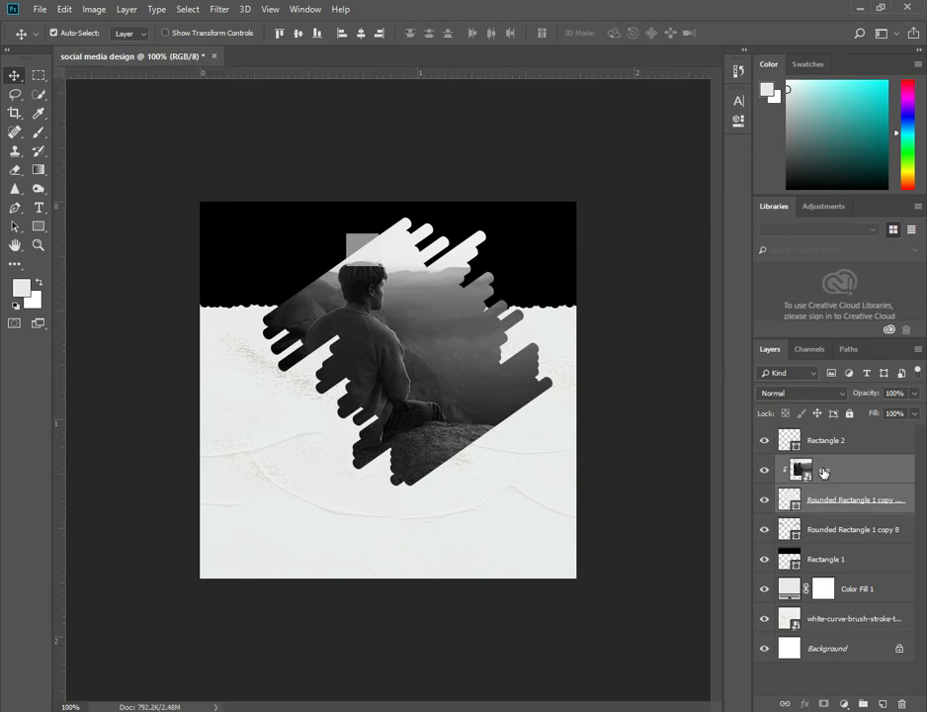
pyautogui.rightClick(820, 472)
pyautogui.click(657, 246)
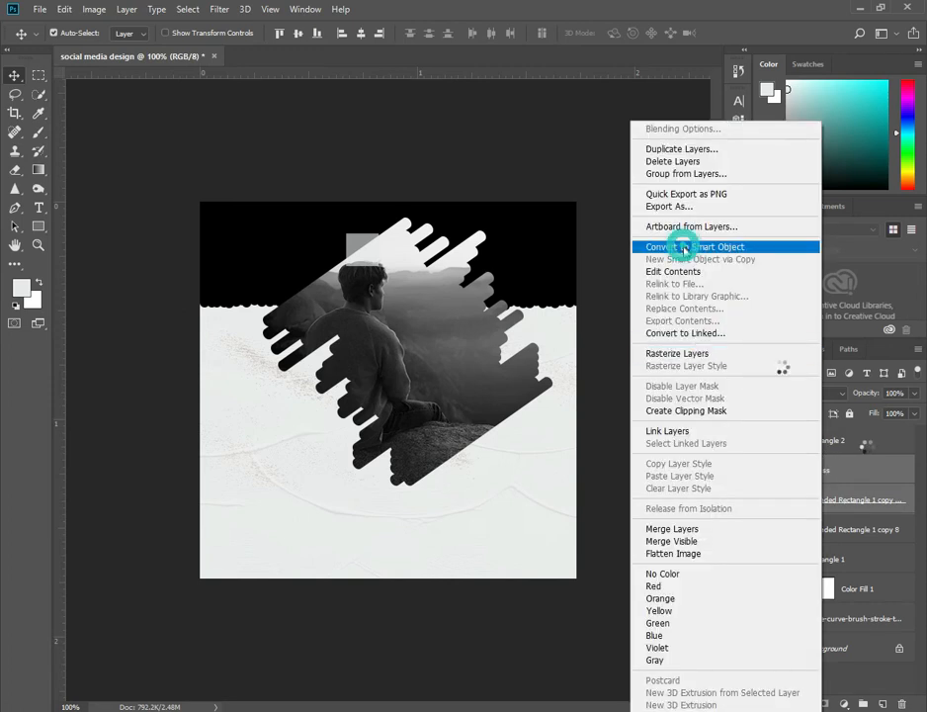
# Clip the square to the photo smart object and reposition it, then delete the square.
pyautogui.click(818, 452)
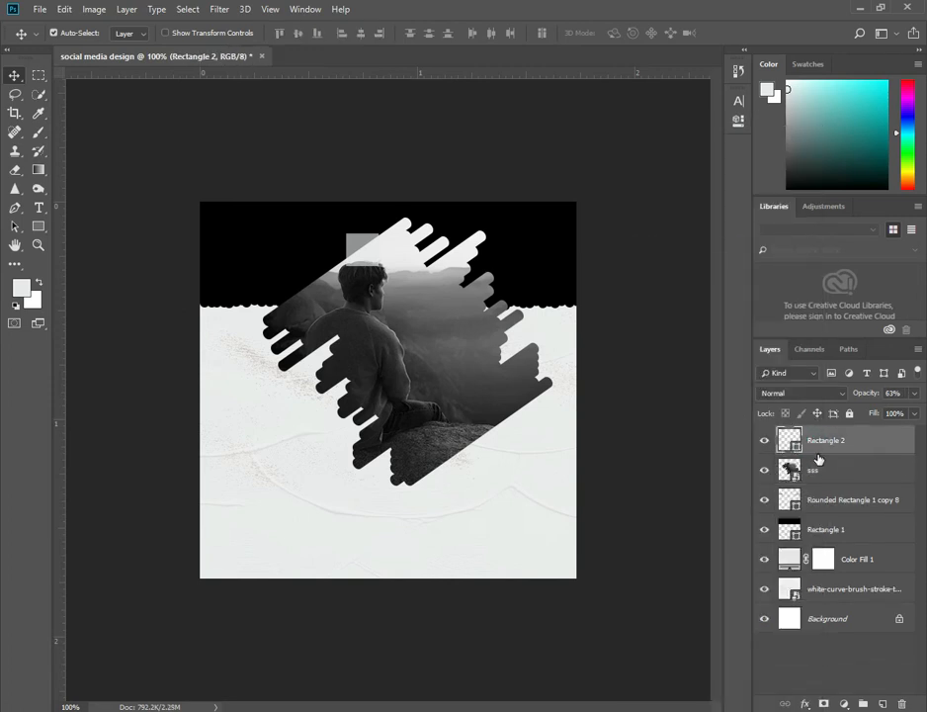
pyautogui.hotkey('ctrl', 'alt', 'g')
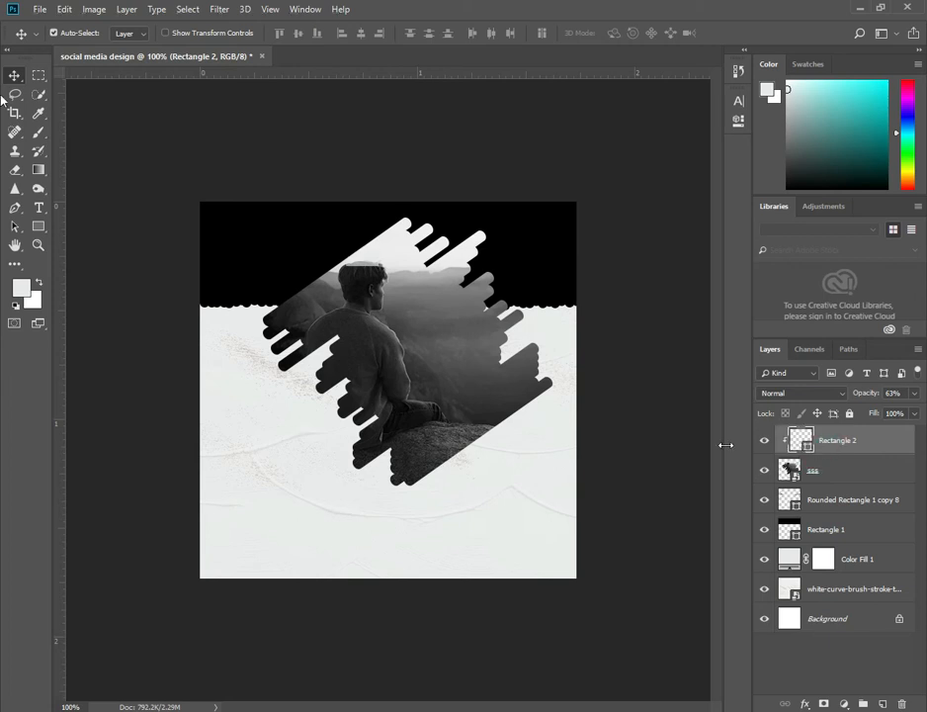
pyautogui.moveTo(344, 256); pyautogui.dragTo(405, 229)
pyautogui.click(778, 451)
pyautogui.press('Delete')
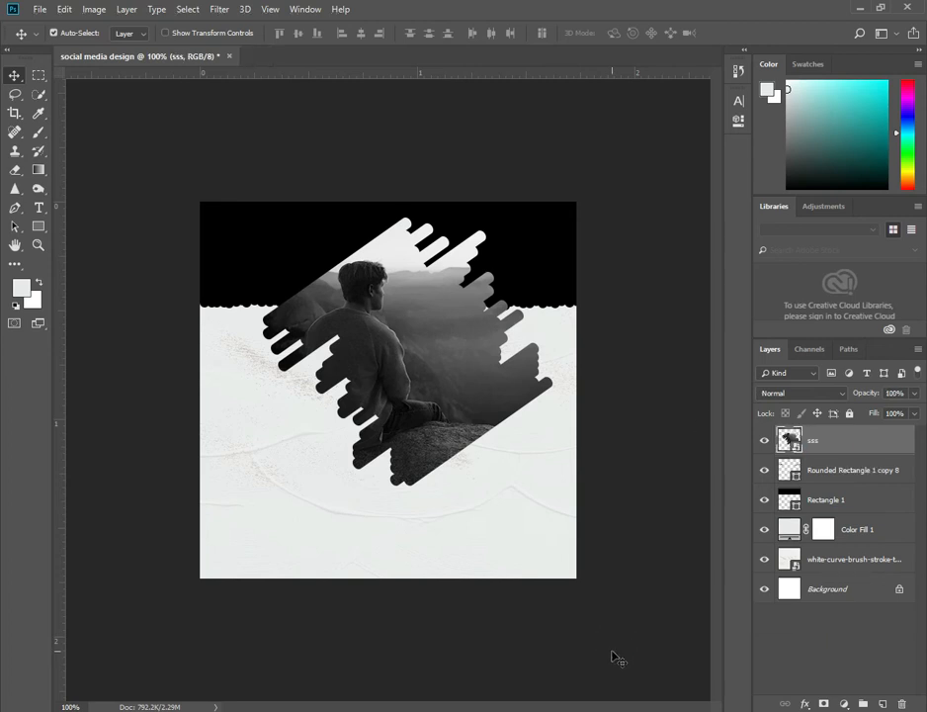
pyautogui.click(39, 209)
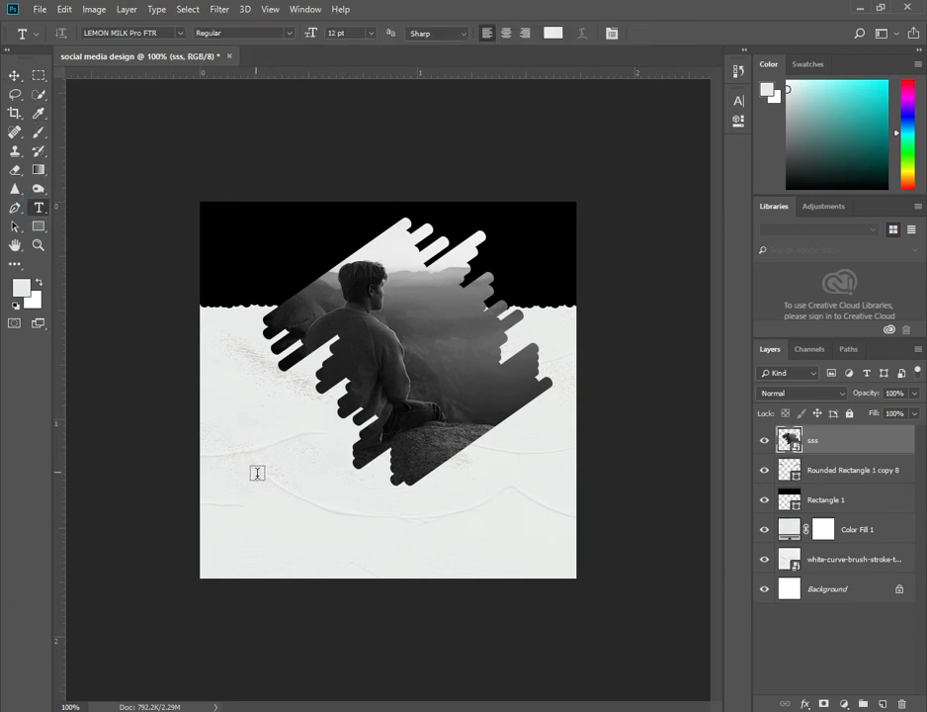
pyautogui.click(295, 530)
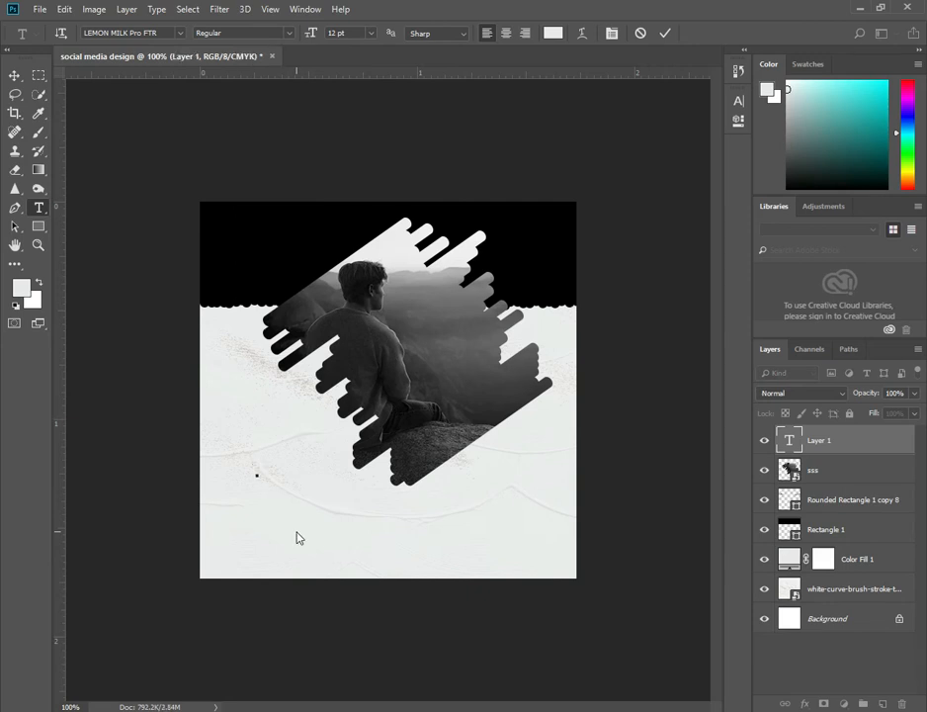
pyautogui.write('YOUR')
pyautogui.write(' HEAR')
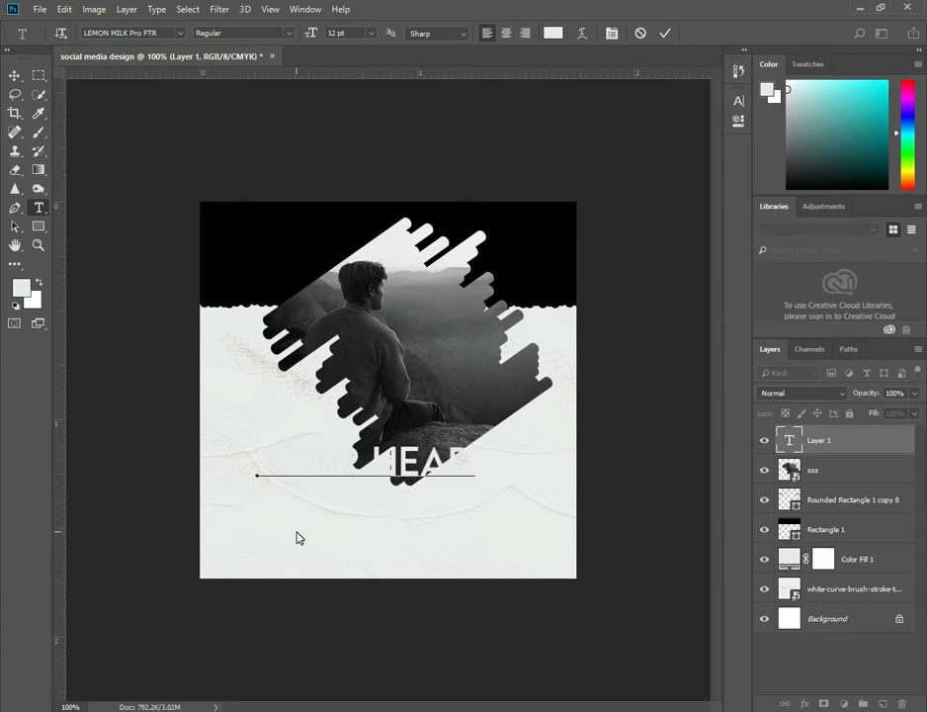
pyautogui.write('LINE')
pyautogui.hotkey('ctrl', 'Return')
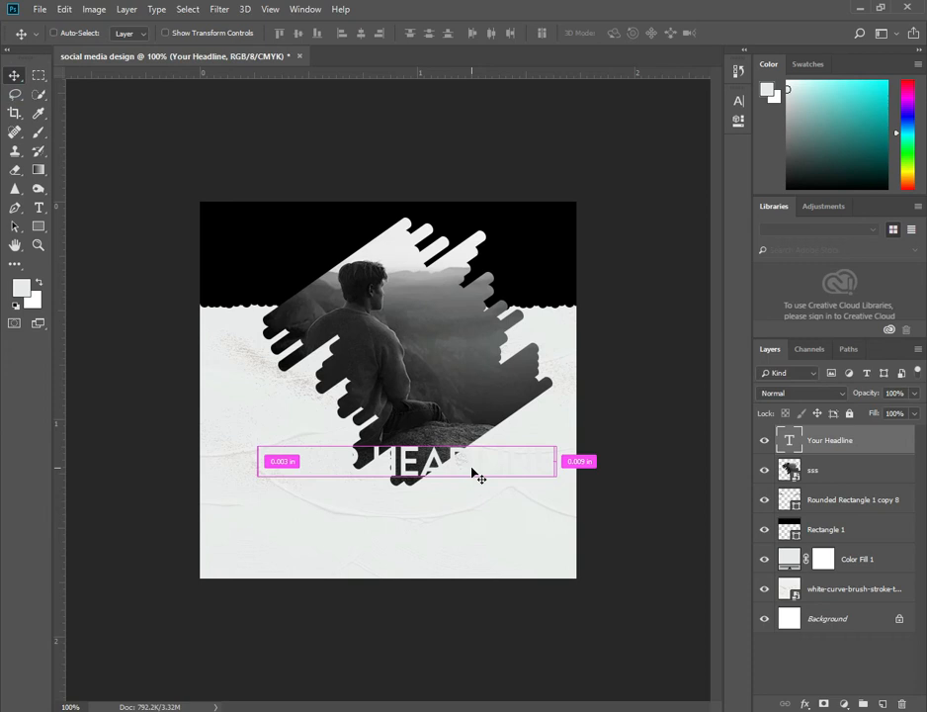
pyautogui.moveTo(478, 477); pyautogui.dragTo(476, 477)
pyautogui.moveTo(876, 440); pyautogui.dragTo(902, 703)
# Add a text line reading Your at the left, below the photo bars.
pyautogui.click(39, 209)
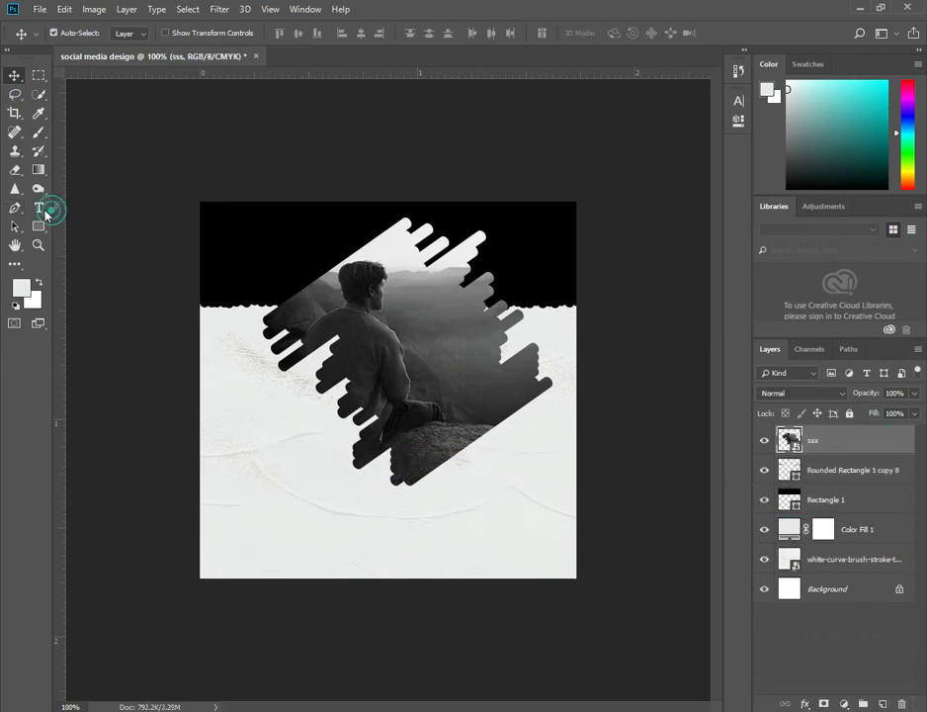
pyautogui.click(244, 459)
pyautogui.write('Your')
pyautogui.click(14, 75)
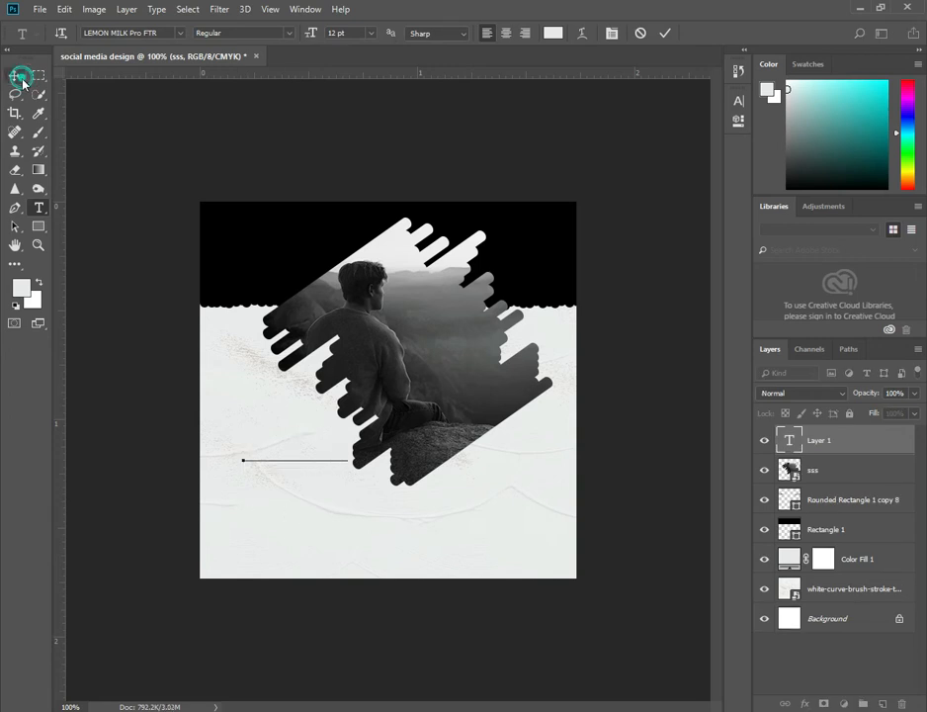
# Set the Your text colour to black by sampling the top band.
pyautogui.click(740, 103)
pyautogui.click(691, 191)
pyautogui.click(693, 194)
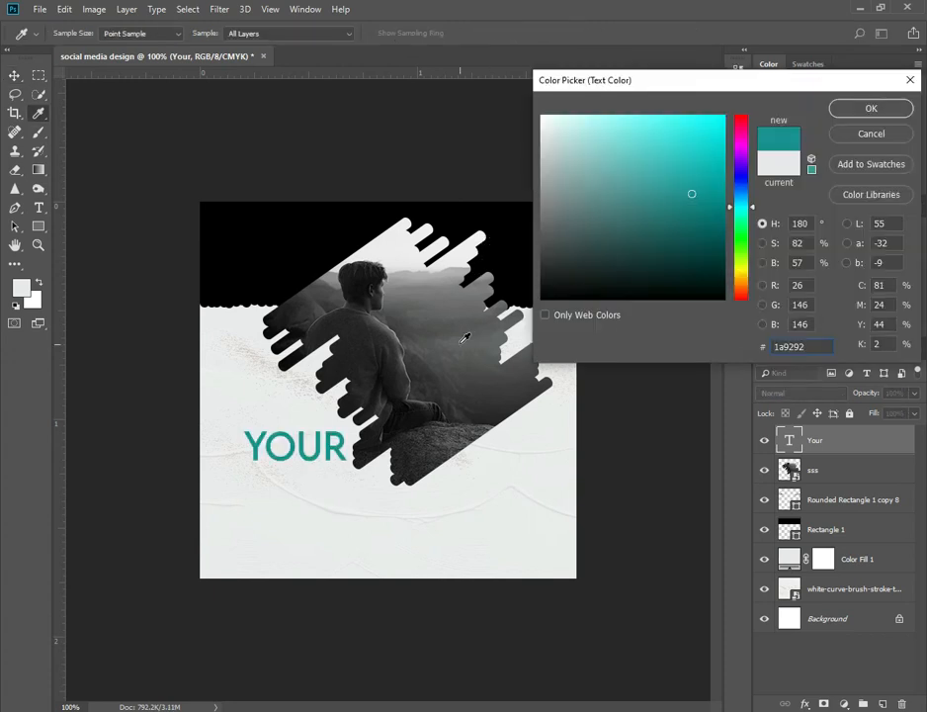
pyautogui.click(262, 247)
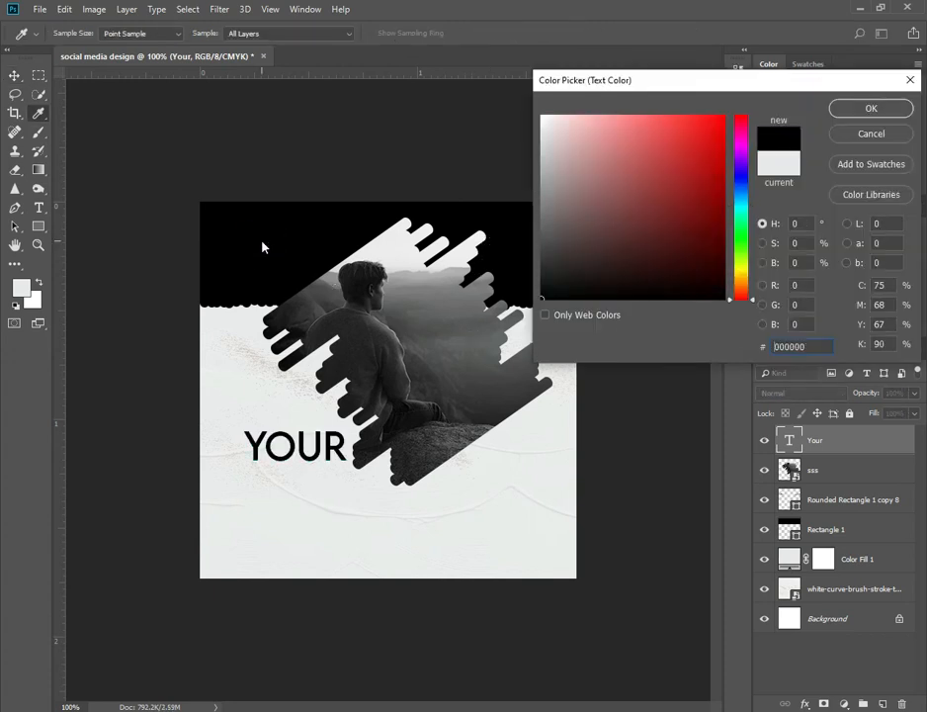
pyautogui.click(908, 114)
# Set the Your text to LEMON MILK Pro FTR, 10 pt, Bold.
pyautogui.click(652, 120)
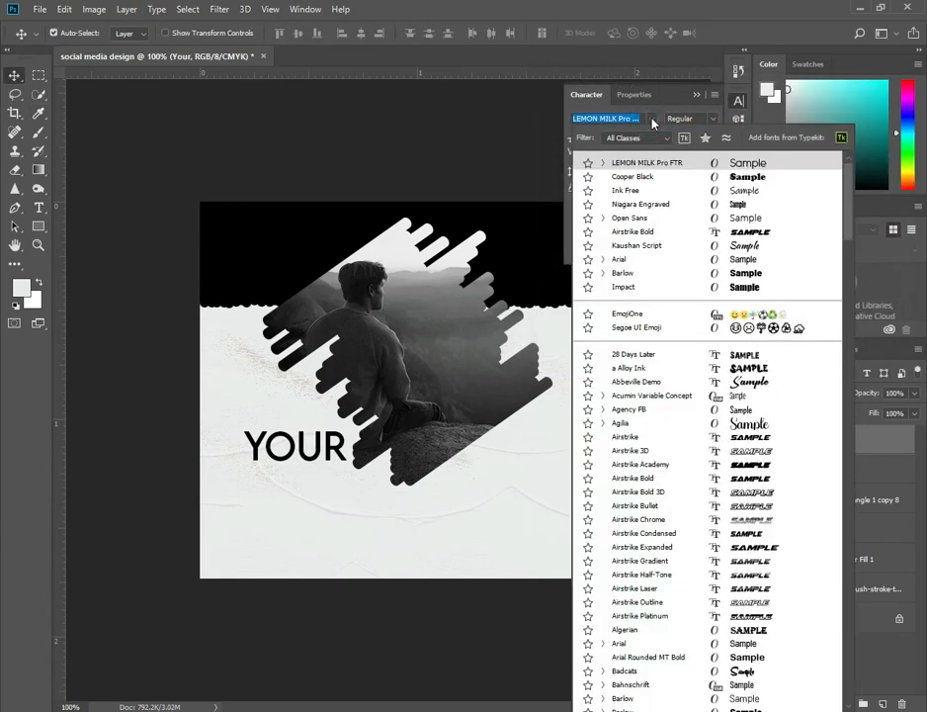
pyautogui.click(638, 164)
pyautogui.click(633, 138)
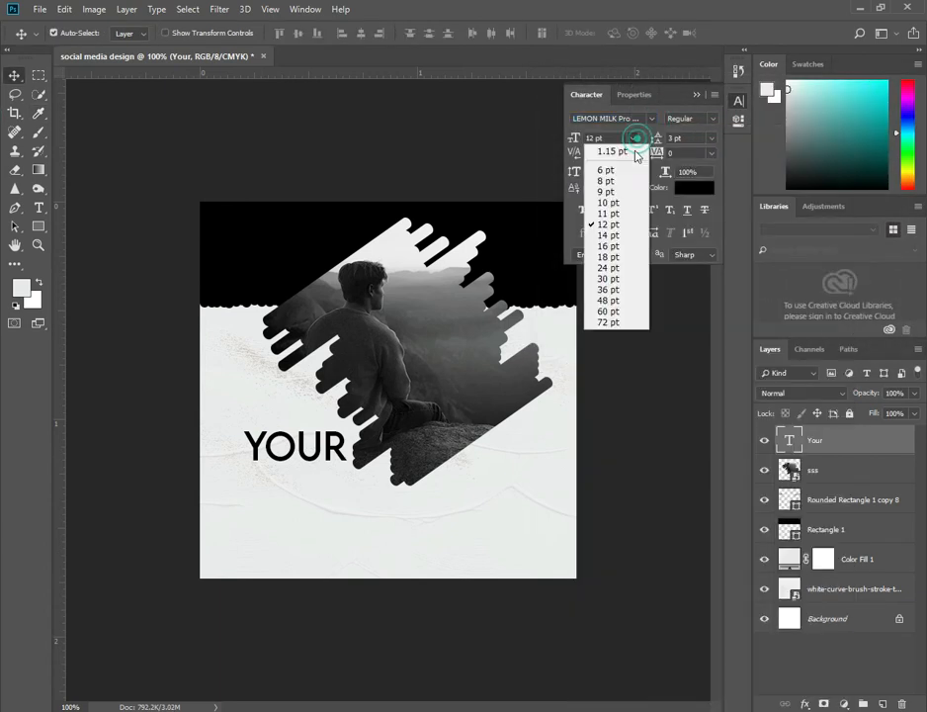
pyautogui.click(608, 203)
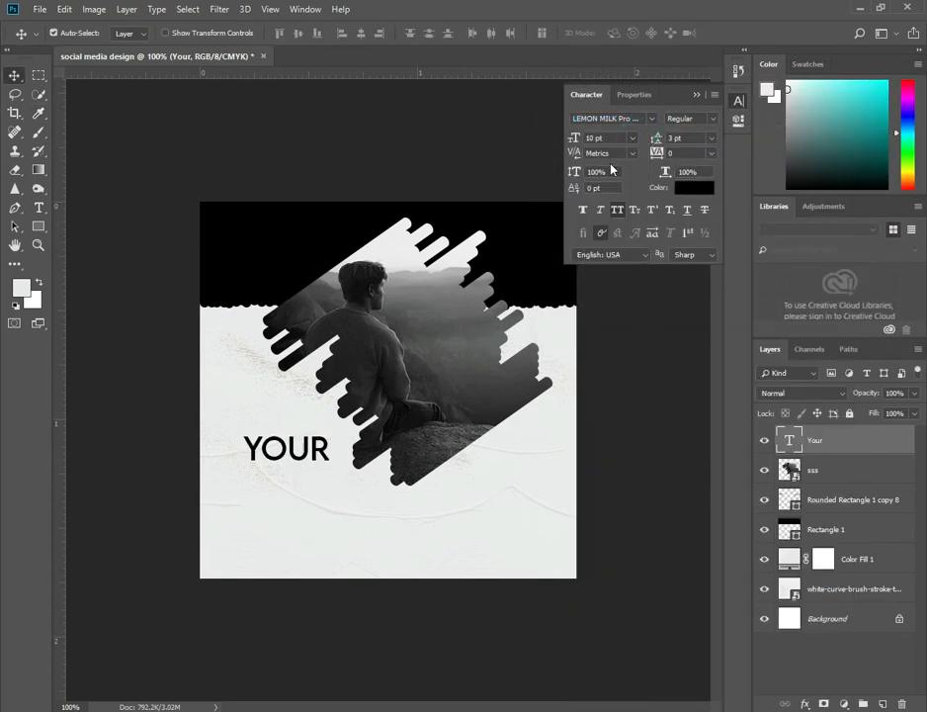
pyautogui.click(710, 121)
pyautogui.click(701, 200)
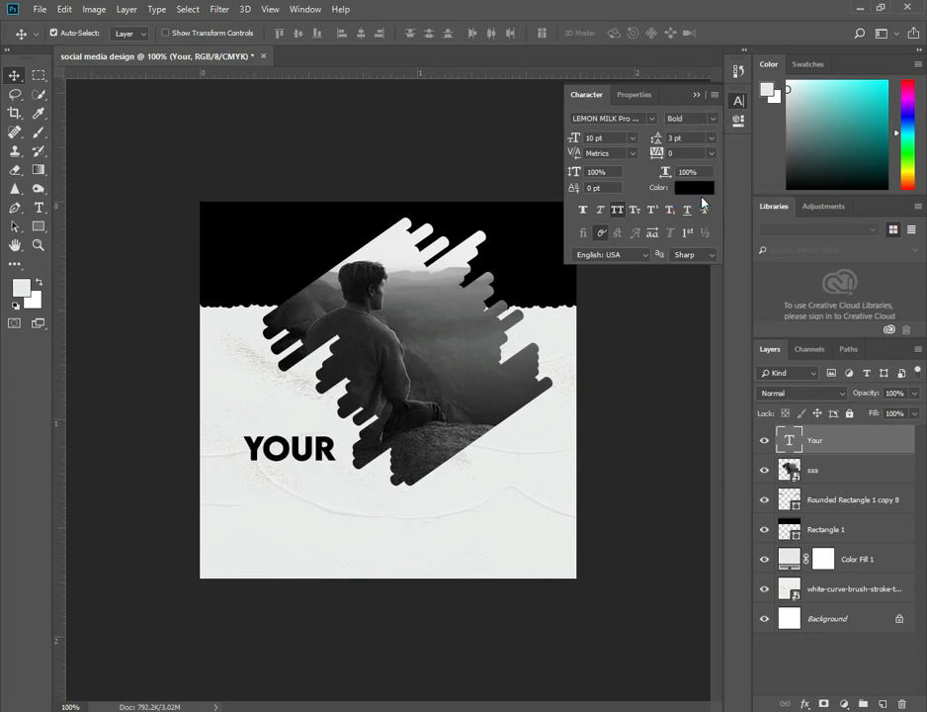
# Duplicate the Your text below itself and change the copy to HEADLINE.
pyautogui.moveTo(307, 459); pyautogui.dragTo(310, 512)
pyautogui.click(39, 208)
pyautogui.click(327, 508)
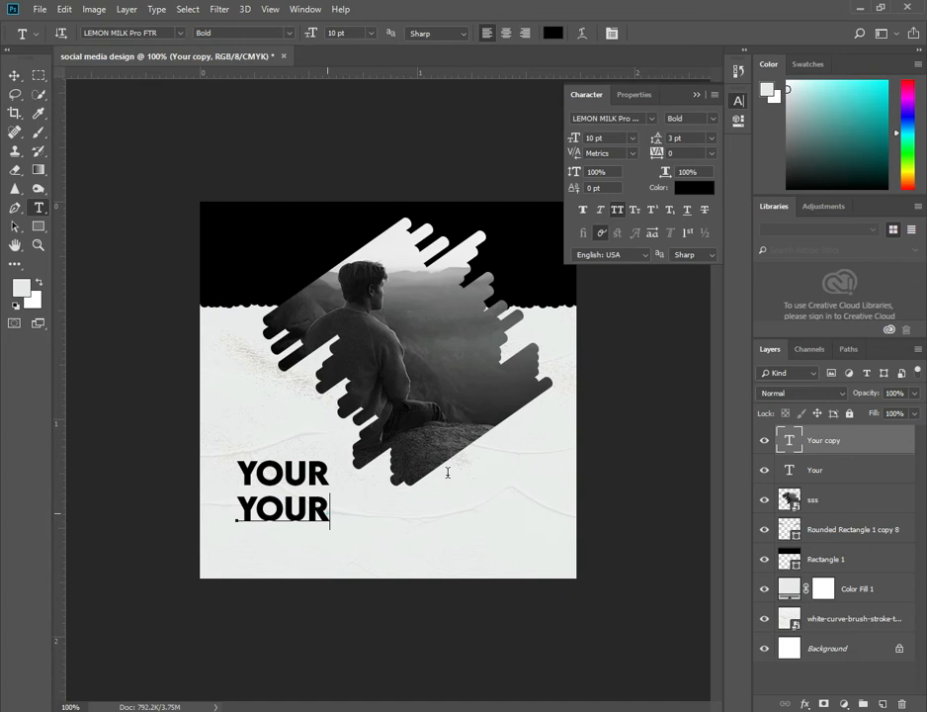
pyautogui.press('BackSpace')
pyautogui.press('BackSpace')
pyautogui.press('BackSpace')
pyautogui.press('BackSpace')
pyautogui.write('HEADLINE')
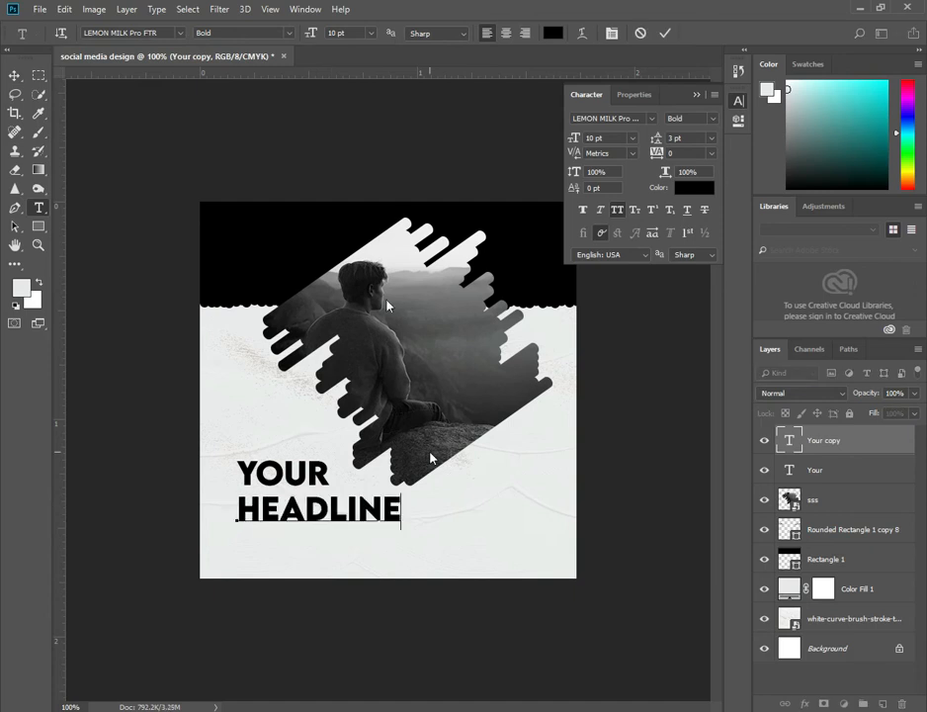
pyautogui.click(17, 76)
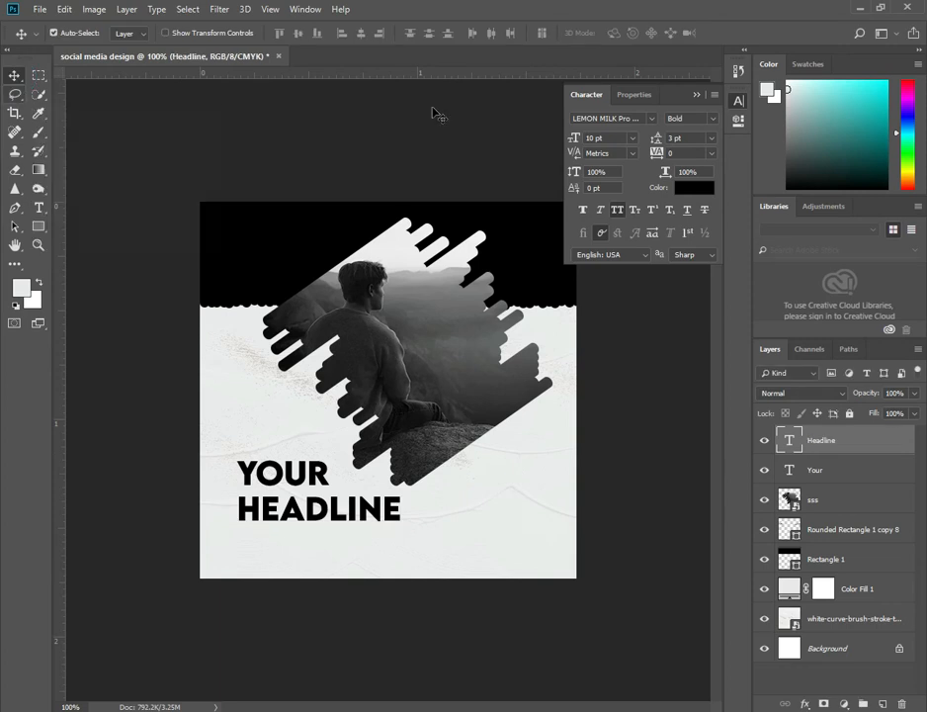
# Colour the HEADLINE text orange, eb6e12.
pyautogui.click(695, 189)
pyautogui.click(696, 191)
pyautogui.click(744, 286)
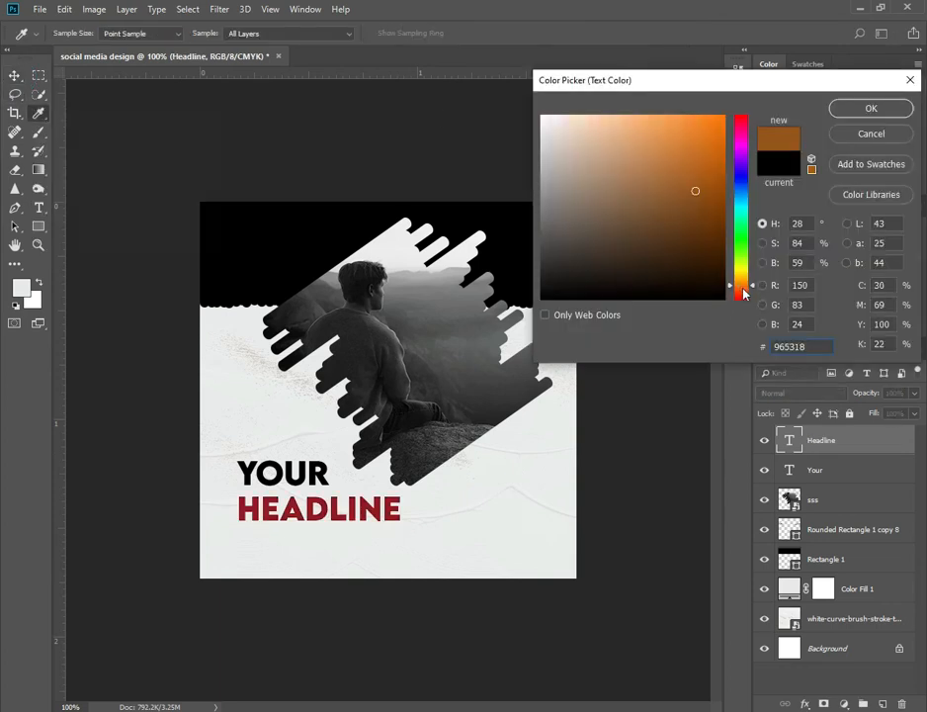
pyautogui.click(745, 274)
pyautogui.moveTo(747, 278); pyautogui.dragTo(749, 288)
pyautogui.moveTo(717, 202)
pyautogui.mouseDown()
pyautogui.moveTo(703, 142)
pyautogui.moveTo(711, 130)
pyautogui.mouseUp()
pyautogui.moveTo(741, 285); pyautogui.dragTo(746, 291)
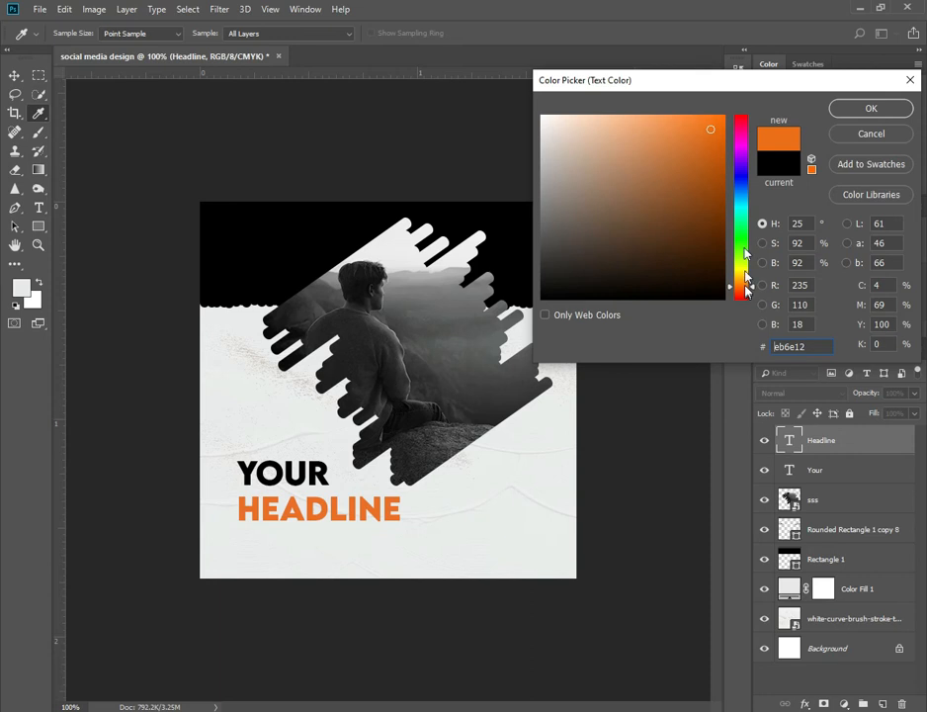
pyautogui.click(865, 109)
# Move the YOUR and HEADLINE text lines up and to the left.
pyautogui.press('v')
pyautogui.moveTo(306, 481)
pyautogui.mouseDown()
pyautogui.moveTo(309, 453)
pyautogui.moveTo(301, 460)
pyautogui.mouseUp()
pyautogui.moveTo(353, 520); pyautogui.dragTo(375, 496)
pyautogui.moveTo(297, 456); pyautogui.dragTo(284, 456)
pyautogui.moveTo(353, 530); pyautogui.dragTo(353, 531)
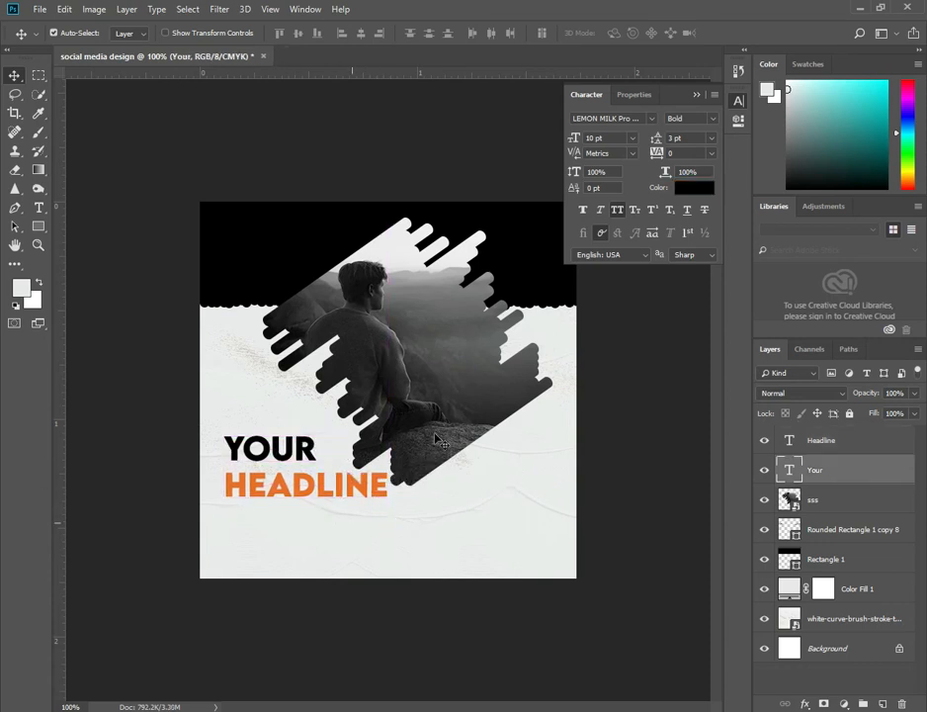
# Nudge the photo bars slightly upward and fine-tune the headline position.
pyautogui.moveTo(440, 422); pyautogui.dragTo(438, 409)
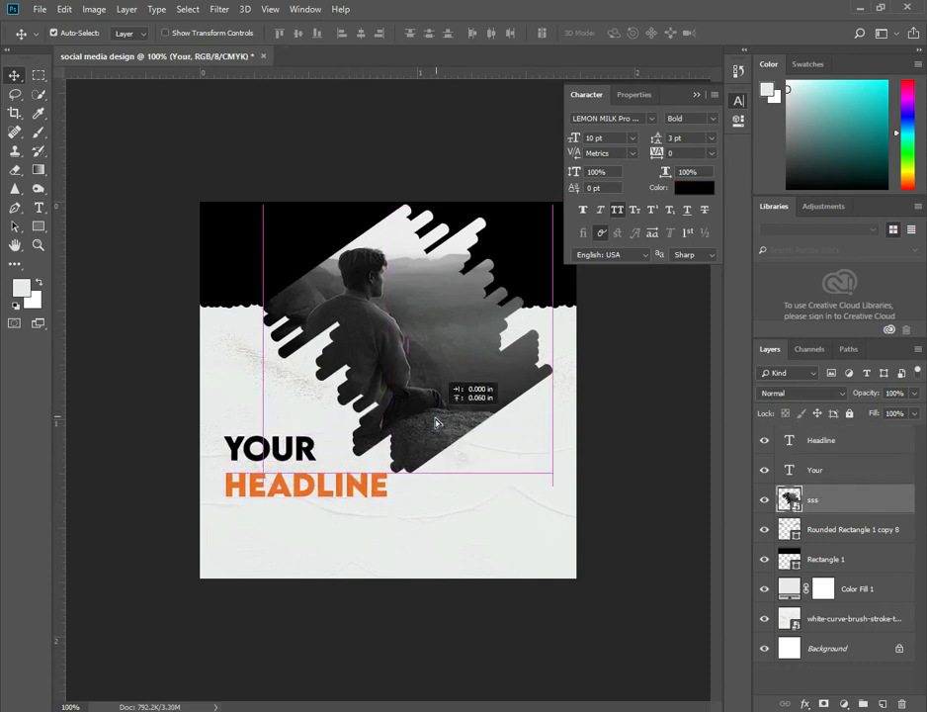
pyautogui.moveTo(324, 484); pyautogui.dragTo(326, 483)
pyautogui.click(311, 459)
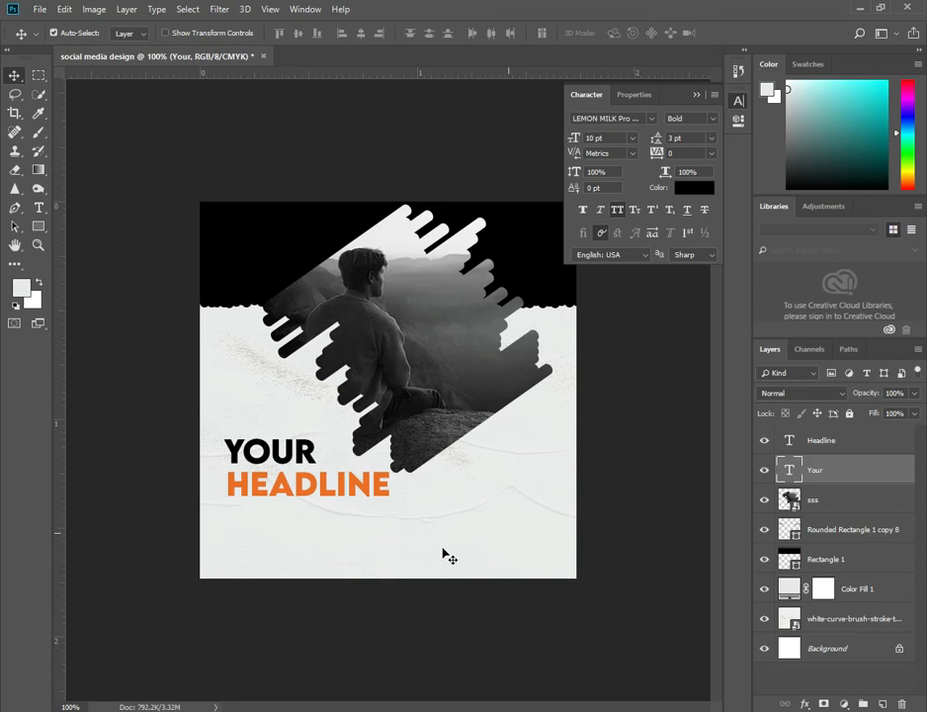
# Switch to Illustrator and draw an area text frame filled with placeholder lorem ipsum text.
pyautogui.click(346, 550)
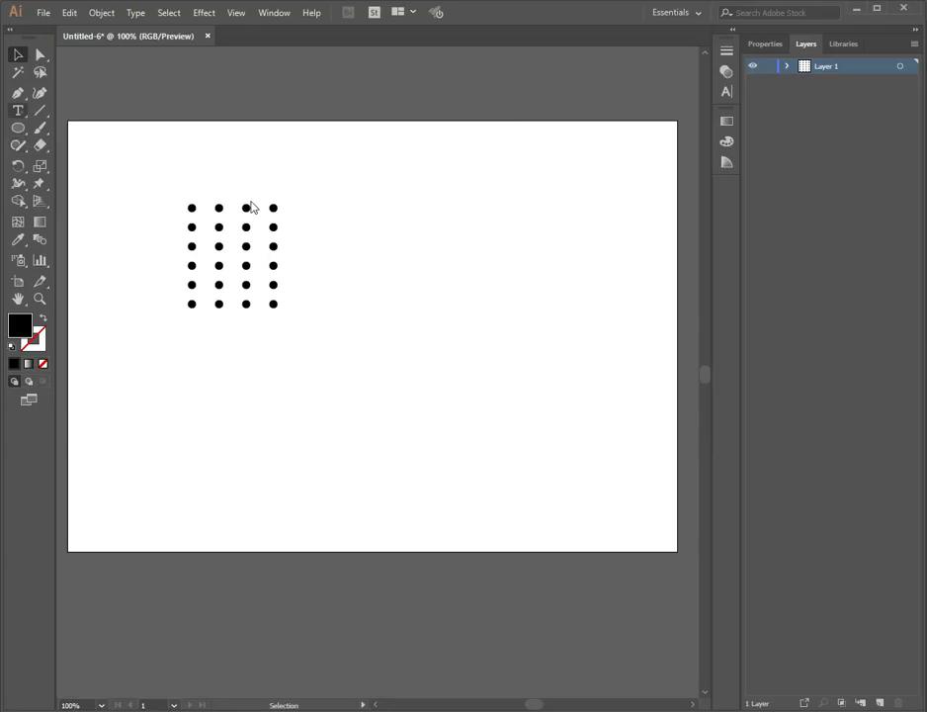
pyautogui.press('t')
pyautogui.moveTo(389, 225); pyautogui.dragTo(575, 327)
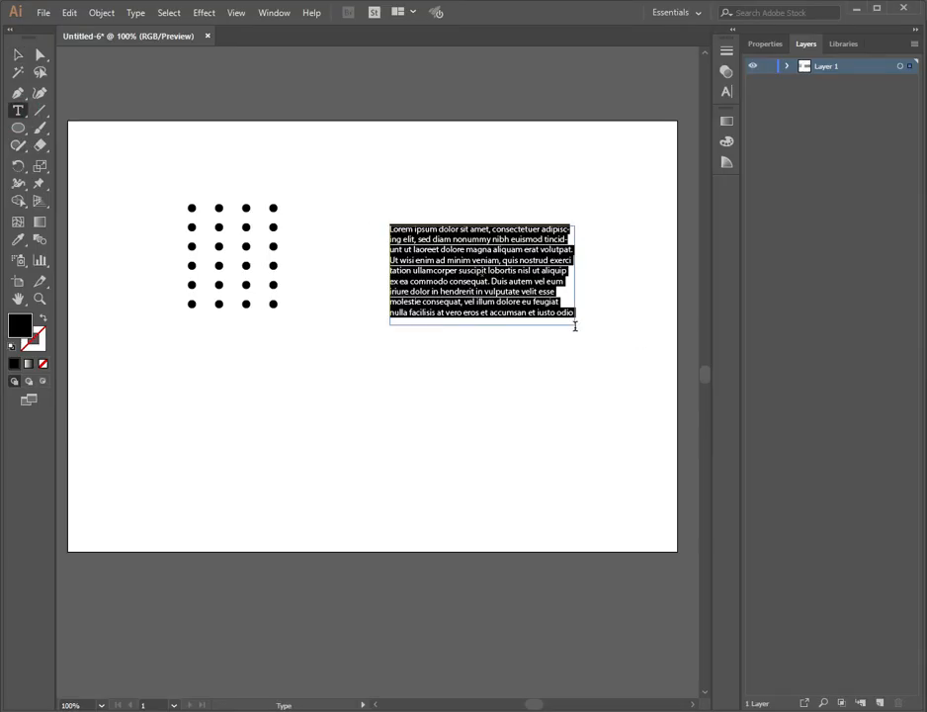
# Set the placeholder paragraph's font to LEMON MILK Pro FTR.
pyautogui.click(728, 91)
pyautogui.click(613, 109)
pyautogui.click(632, 259)
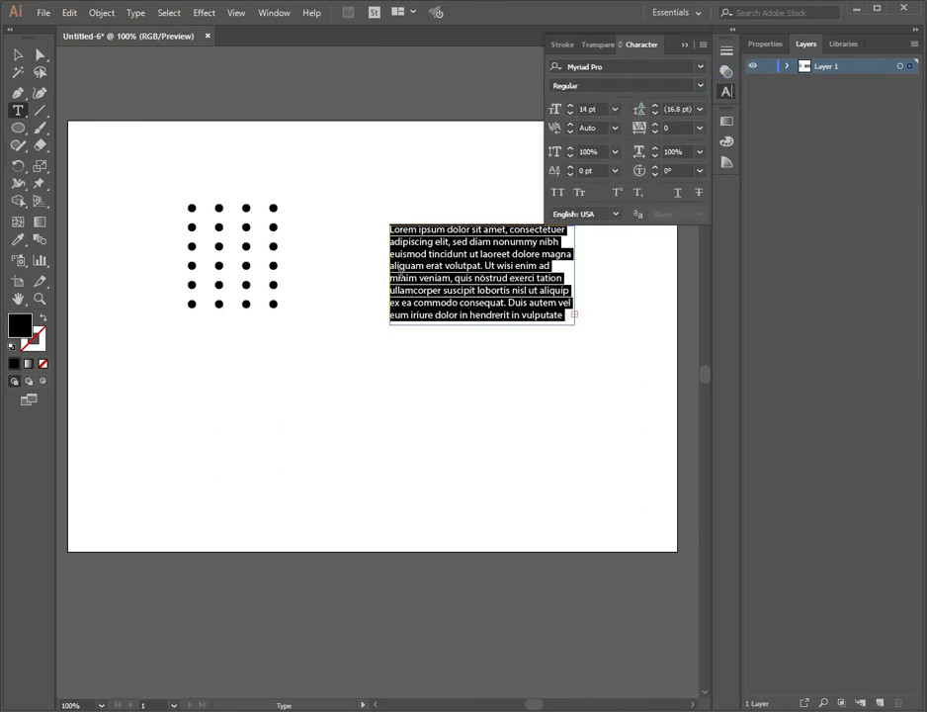
pyautogui.click(698, 79)
pyautogui.click(633, 127)
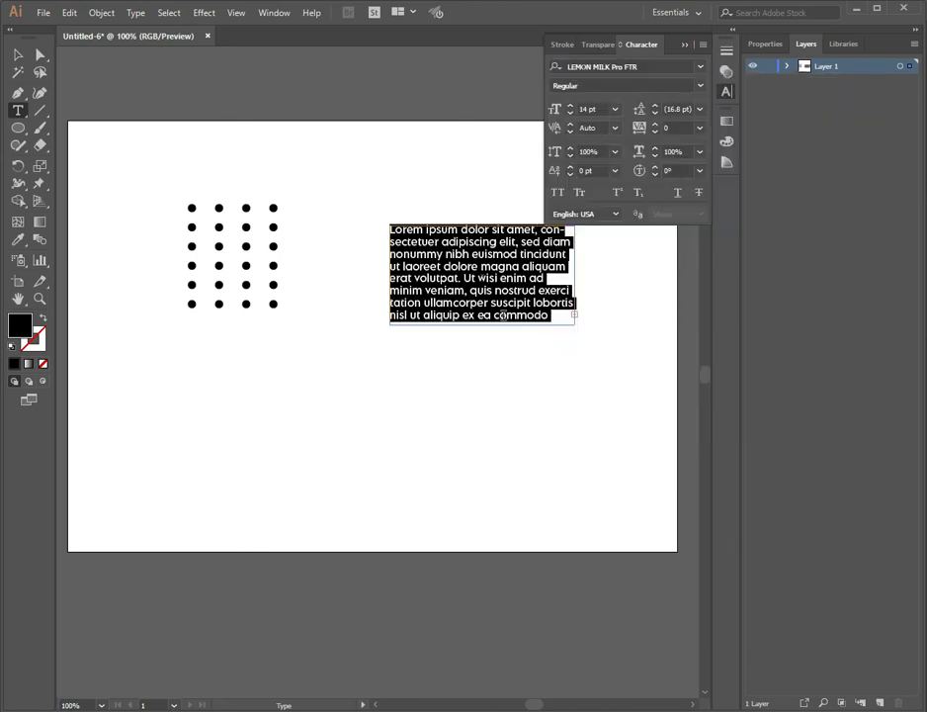
# Resize the text frame and drag the paragraph into the Photoshop design.
pyautogui.click(18, 54)
pyautogui.moveTo(483, 321); pyautogui.dragTo(483, 294)
pyautogui.moveTo(578, 260); pyautogui.dragTo(597, 258)
pyautogui.moveTo(489, 302); pyautogui.dragTo(331, 541)
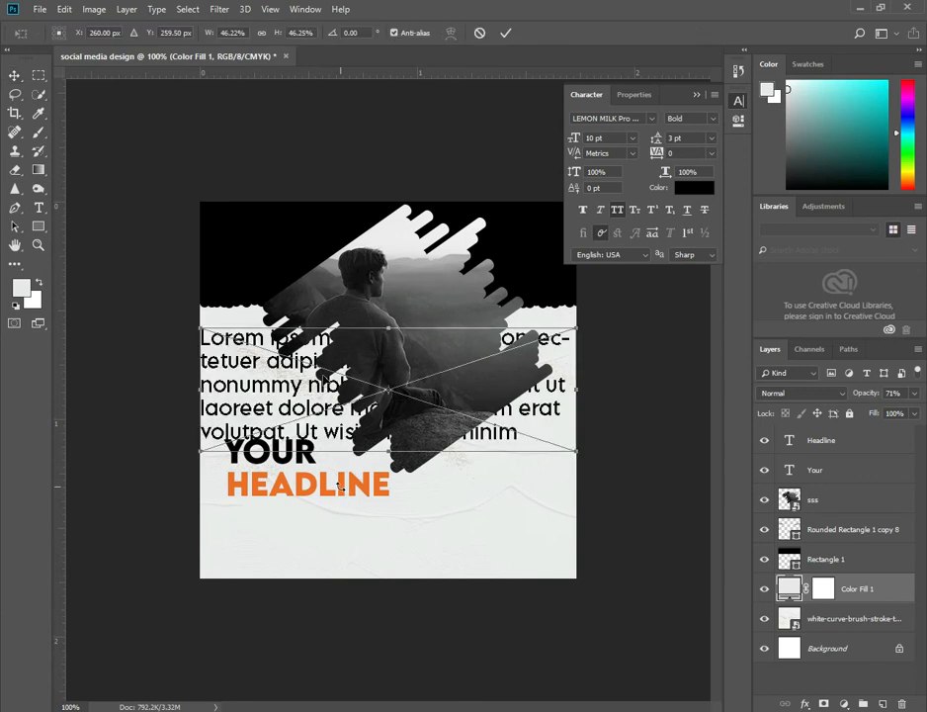
# Scale the placed paragraph to about 15% and position it under HEADLINE.
pyautogui.moveTo(511, 420); pyautogui.dragTo(471, 417)
pyautogui.moveTo(332, 396); pyautogui.dragTo(249, 539)
pyautogui.moveTo(377, 546); pyautogui.dragTo(348, 541)
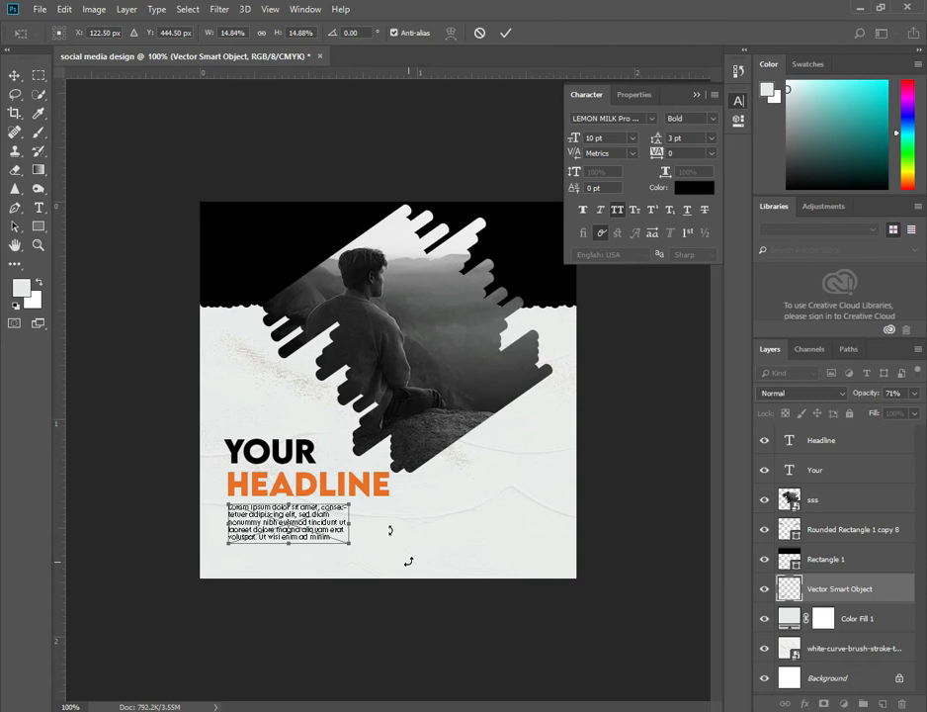
pyautogui.press('Return')
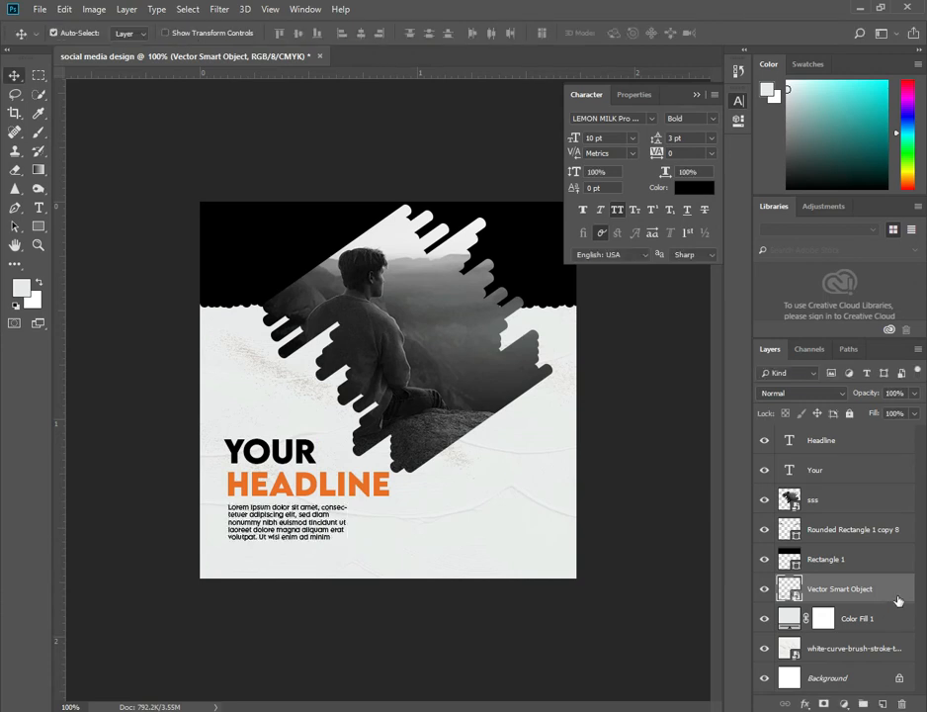
# Add a black Color Overlay layer style to the paragraph smart object.
pyautogui.doubleClick(811, 503)
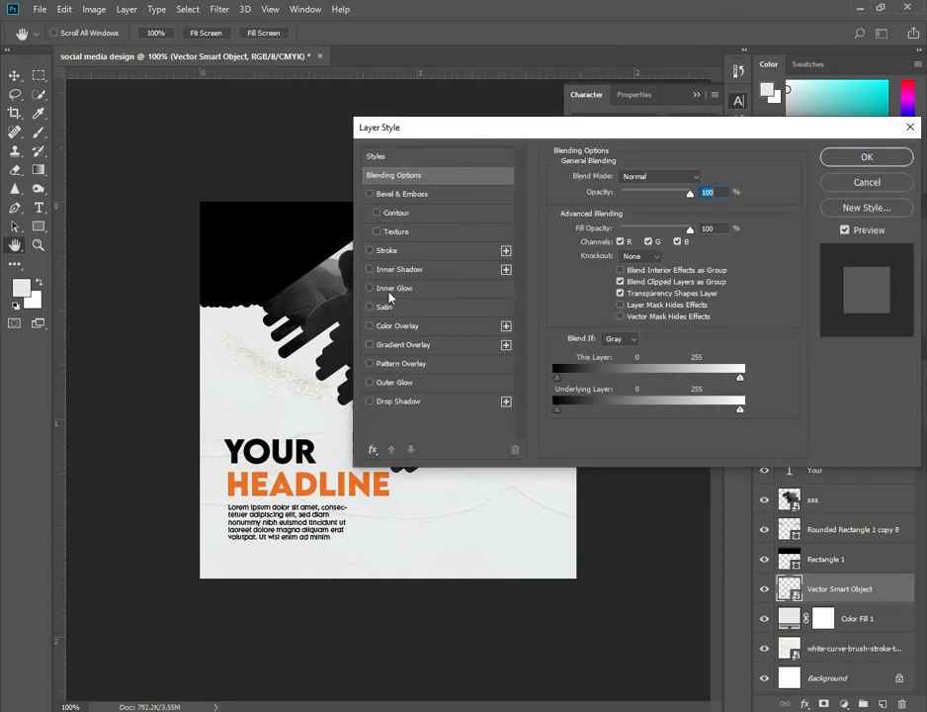
pyautogui.click(370, 326)
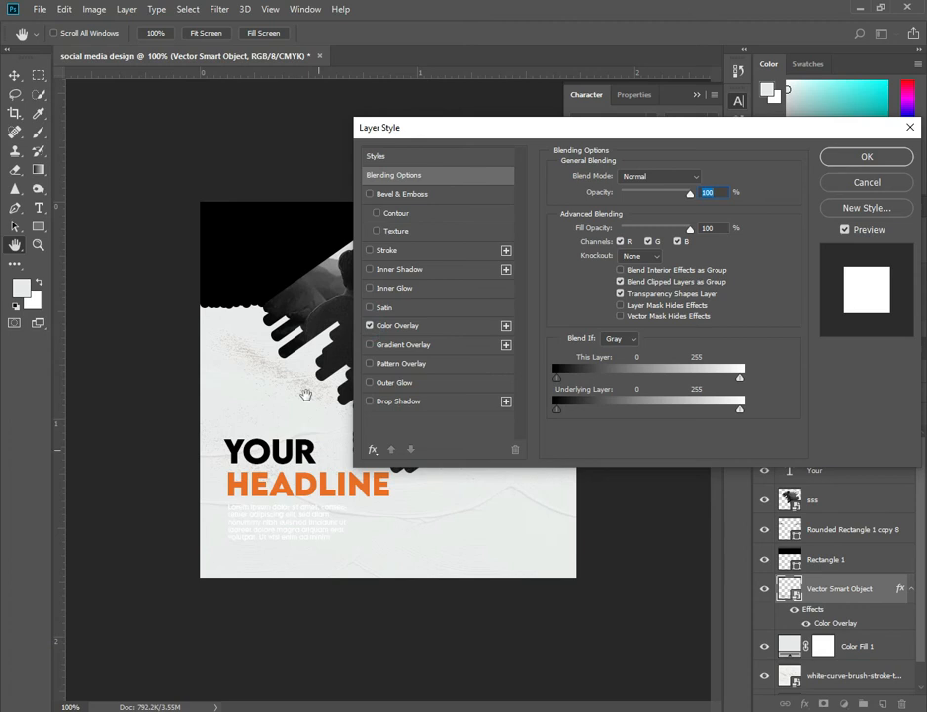
pyautogui.click(447, 326)
pyautogui.click(702, 181)
pyautogui.click(701, 181)
pyautogui.moveTo(702, 181); pyautogui.dragTo(541, 299)
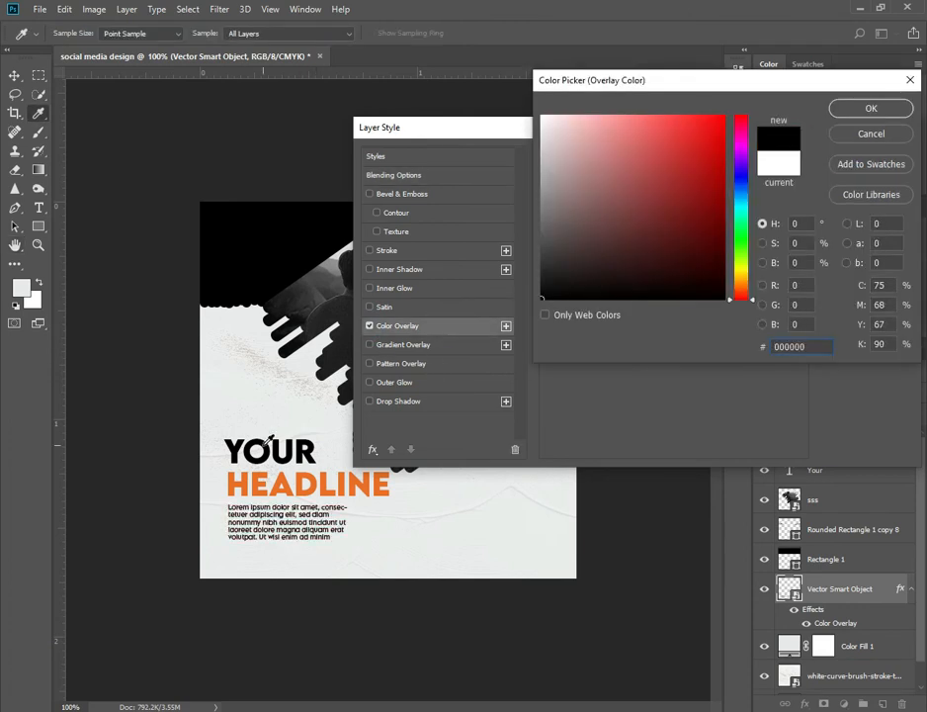
pyautogui.click(858, 111)
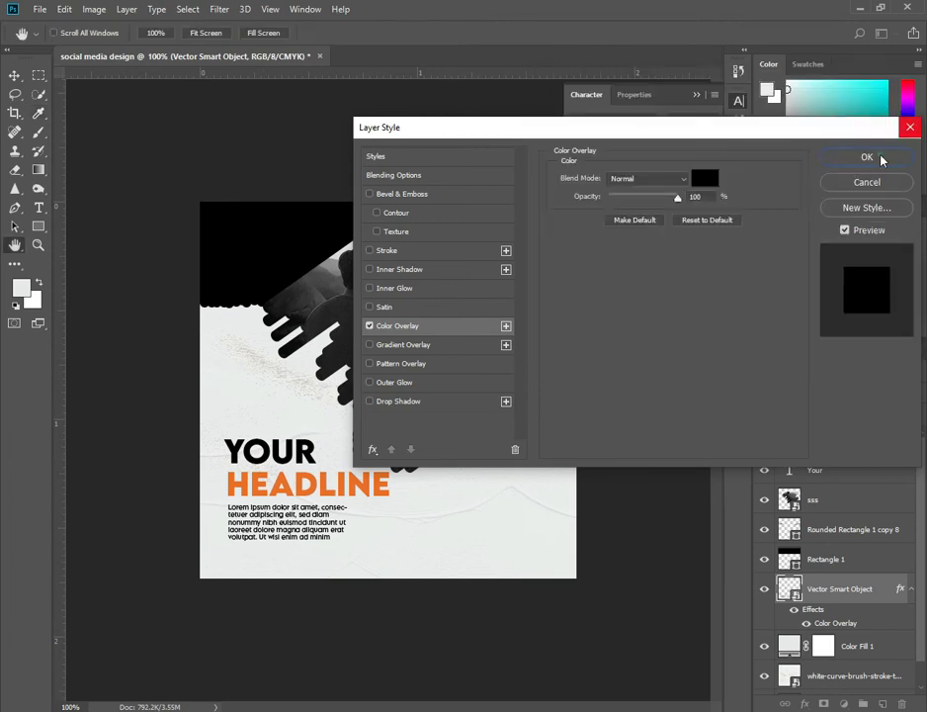
pyautogui.click(883, 155)
# Draw a small black rectangle about 17 × 6 px to the right of the body text.
pyautogui.click(698, 94)
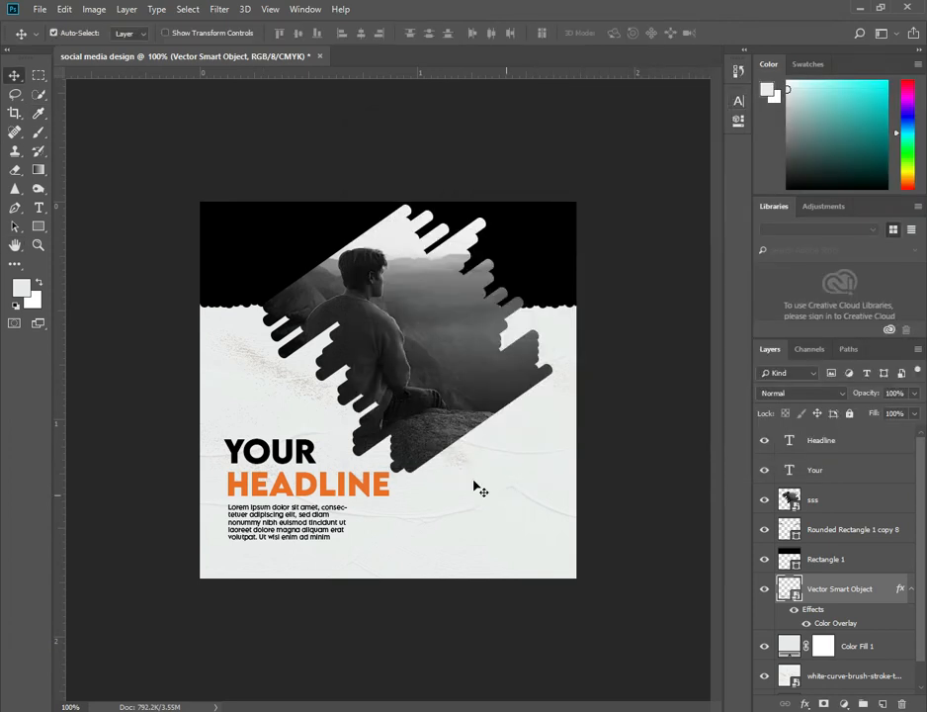
pyautogui.rightClick(37, 229)
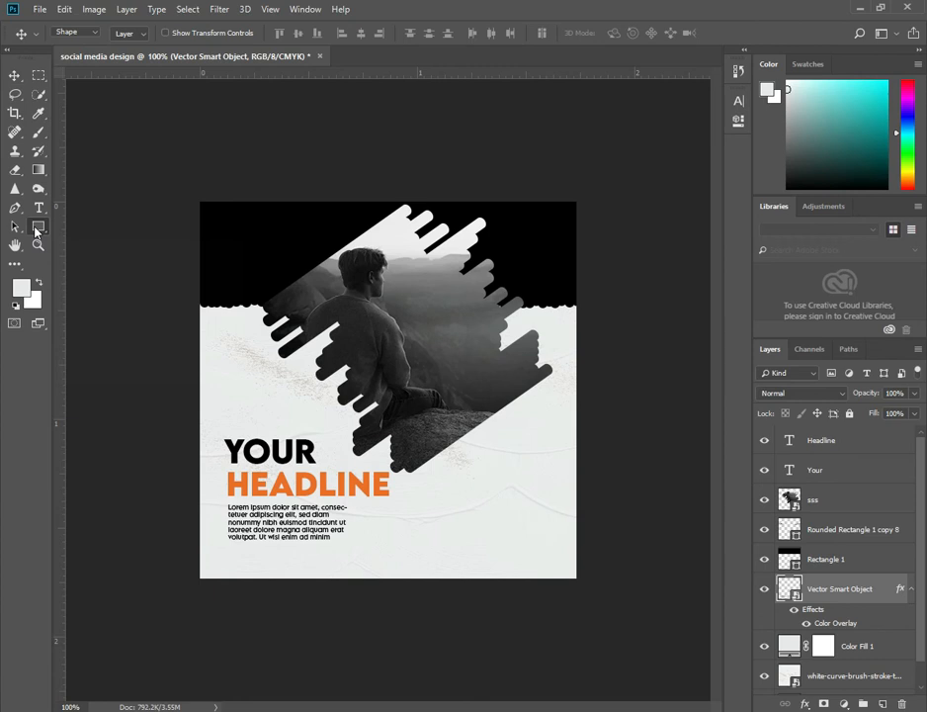
pyautogui.click(79, 225)
pyautogui.moveTo(383, 531); pyautogui.dragTo(395, 535)
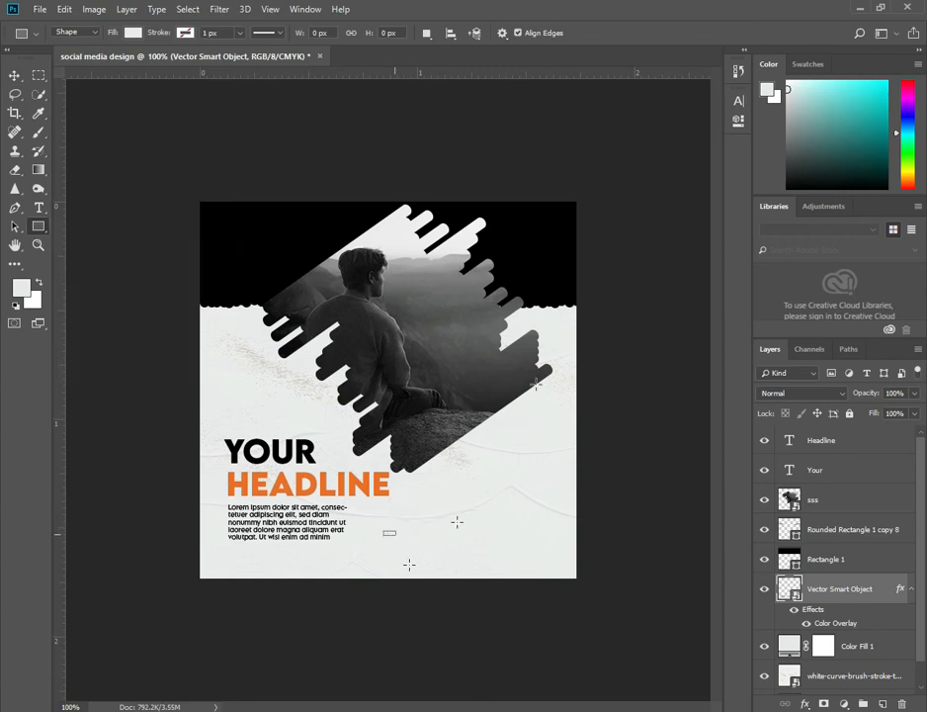
pyautogui.click(533, 187)
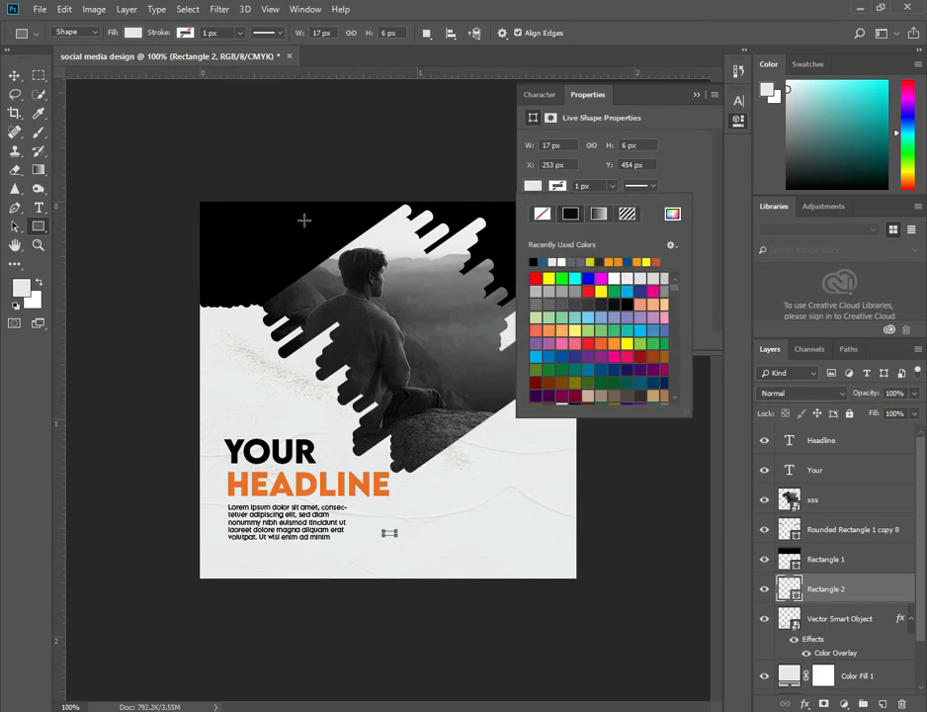
pyautogui.click(533, 261)
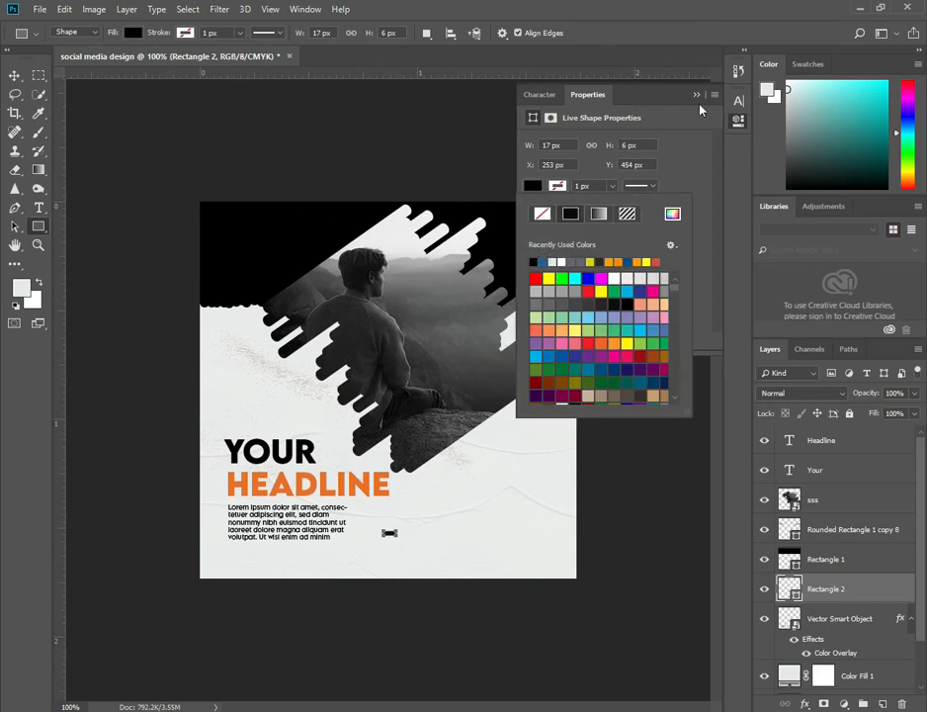
pyautogui.click(697, 96)
# Duplicate the small rectangle into a row of three evenly spaced dashes.
pyautogui.press('v')
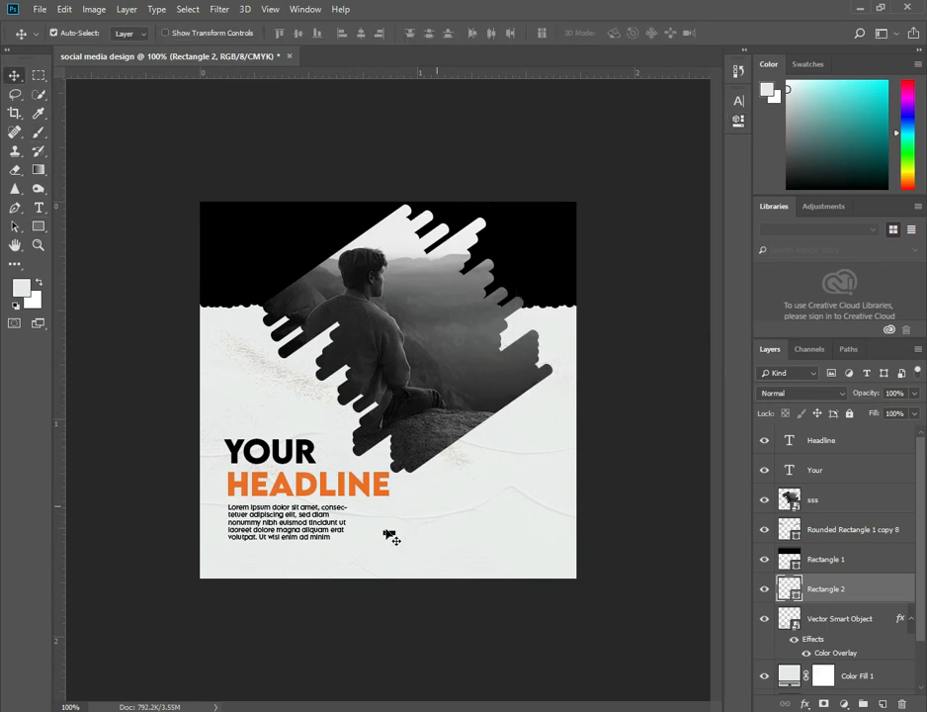
pyautogui.moveTo(389, 535); pyautogui.dragTo(430, 535)
# Set the second dash's fill color to orange eb6e12.
pyautogui.click(790, 623)
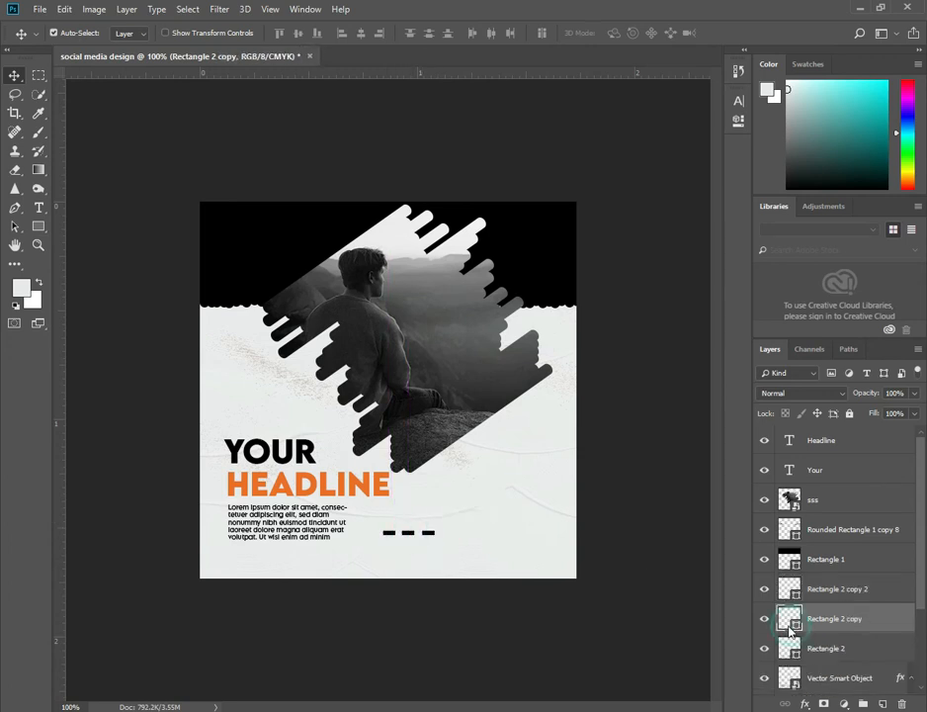
pyautogui.doubleClick(790, 623)
pyautogui.write('eb6e12')
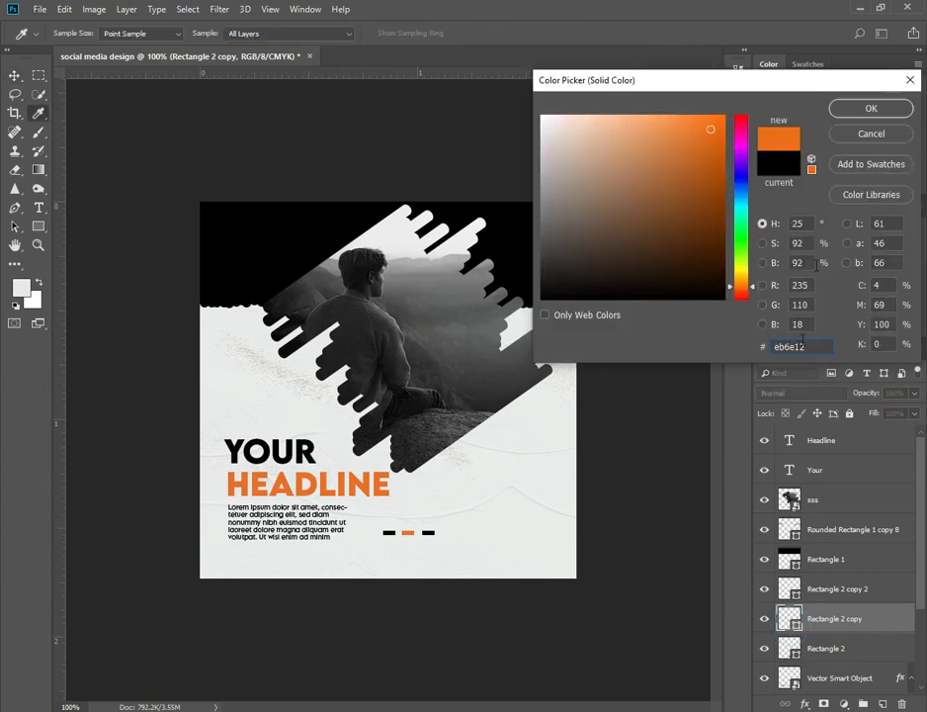
pyautogui.click(861, 111)
# Set the third dash's fill color to teal 16a1b1.
pyautogui.click(431, 535)
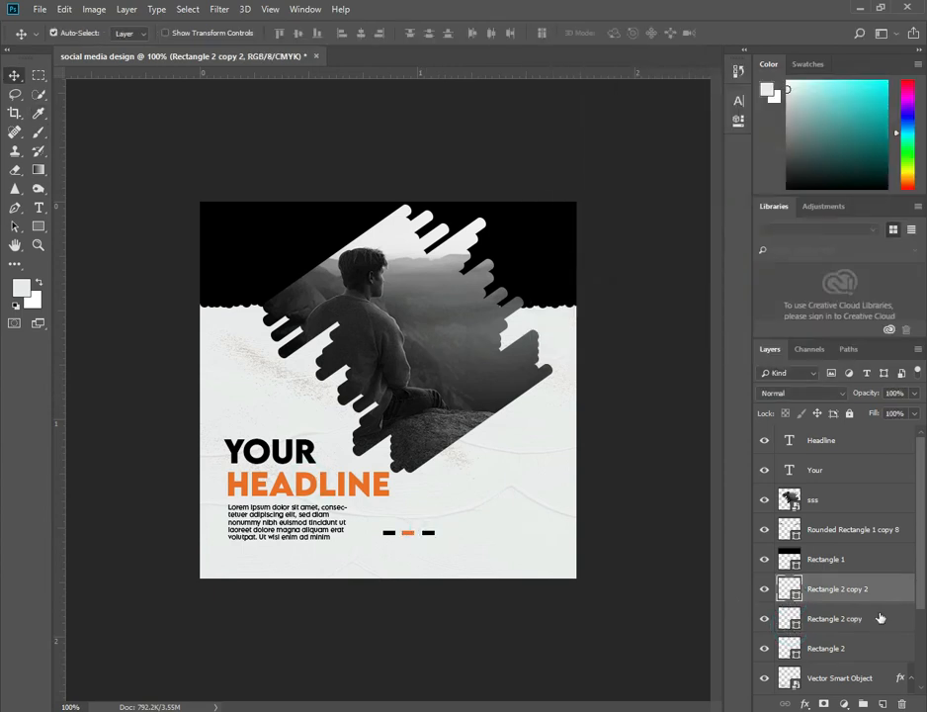
pyautogui.doubleClick(793, 595)
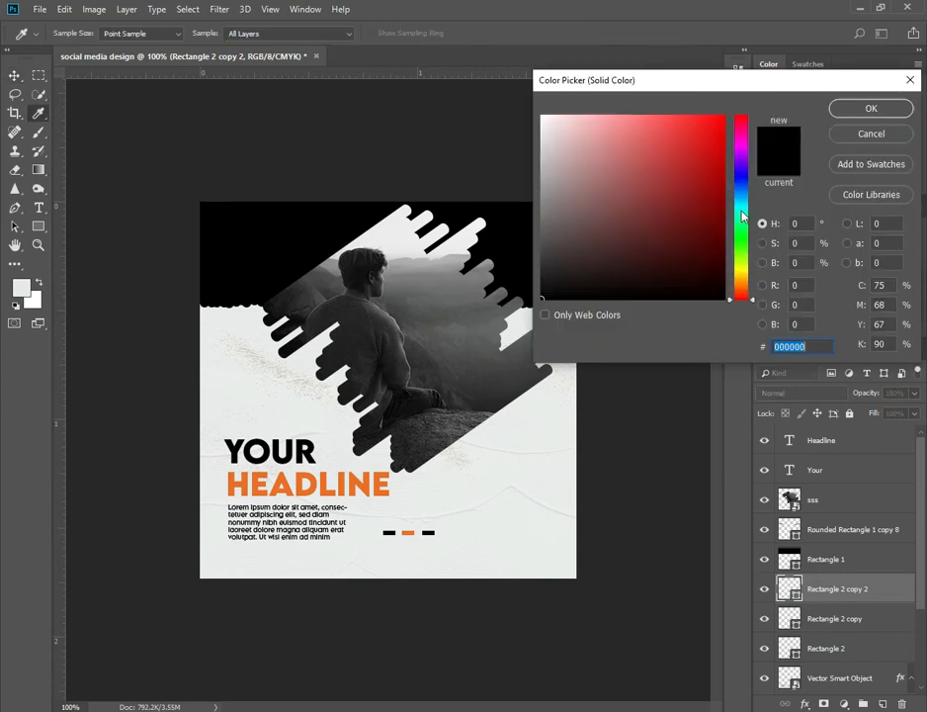
pyautogui.write('16a1b1')
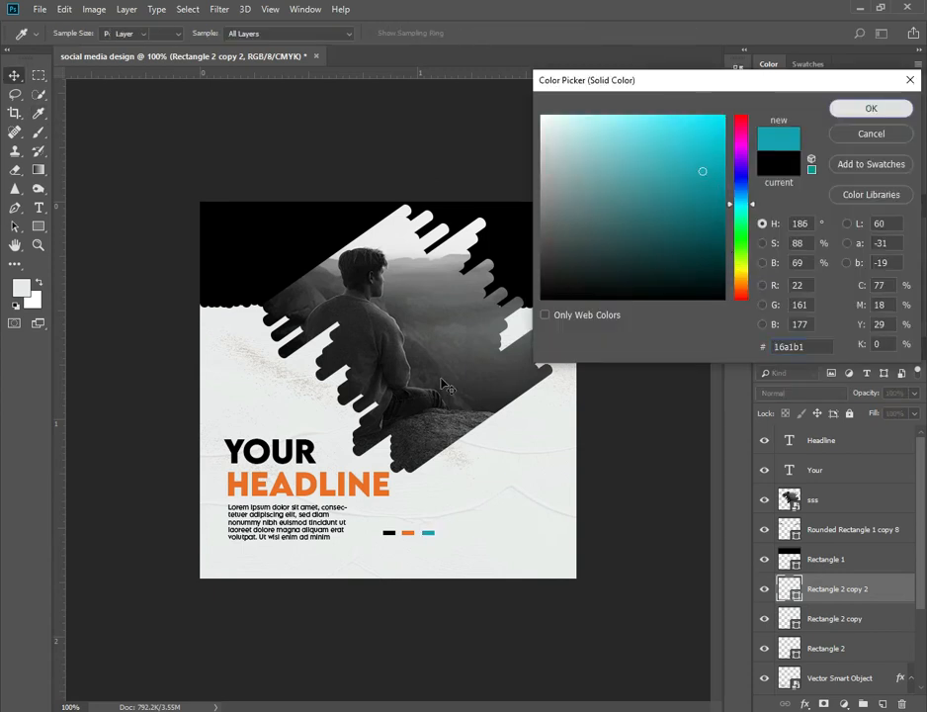
pyautogui.press('Return')
# Duplicate the teal dash to the right and stretch it into a longer bar about 64 px wide.
pyautogui.moveTo(432, 537); pyautogui.dragTo(545, 535)
pyautogui.hotkey('ctrl', 't')
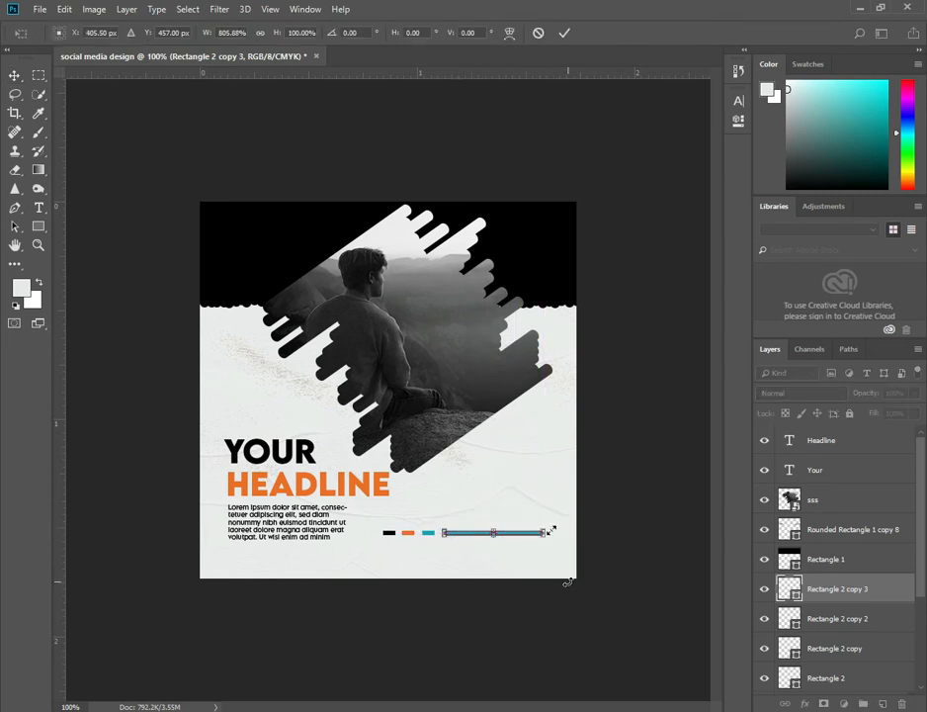
pyautogui.moveTo(543, 532); pyautogui.dragTo(491, 534)
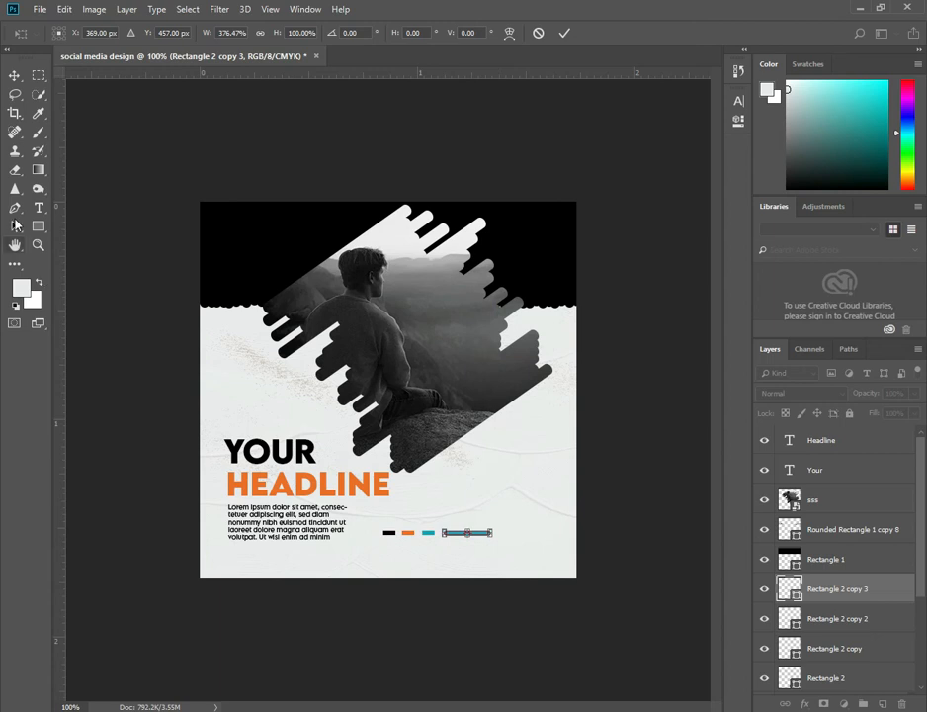
# Sample a dark grey from the photo and fill the long bar with that grey.
pyautogui.click(39, 113)
pyautogui.click(420, 273)
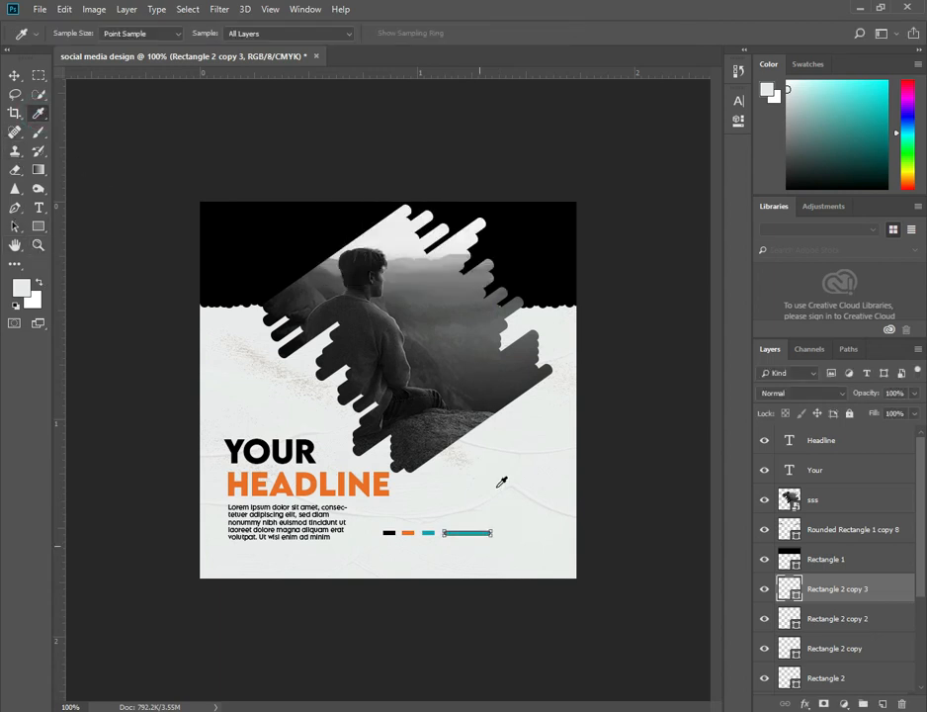
pyautogui.click(450, 338)
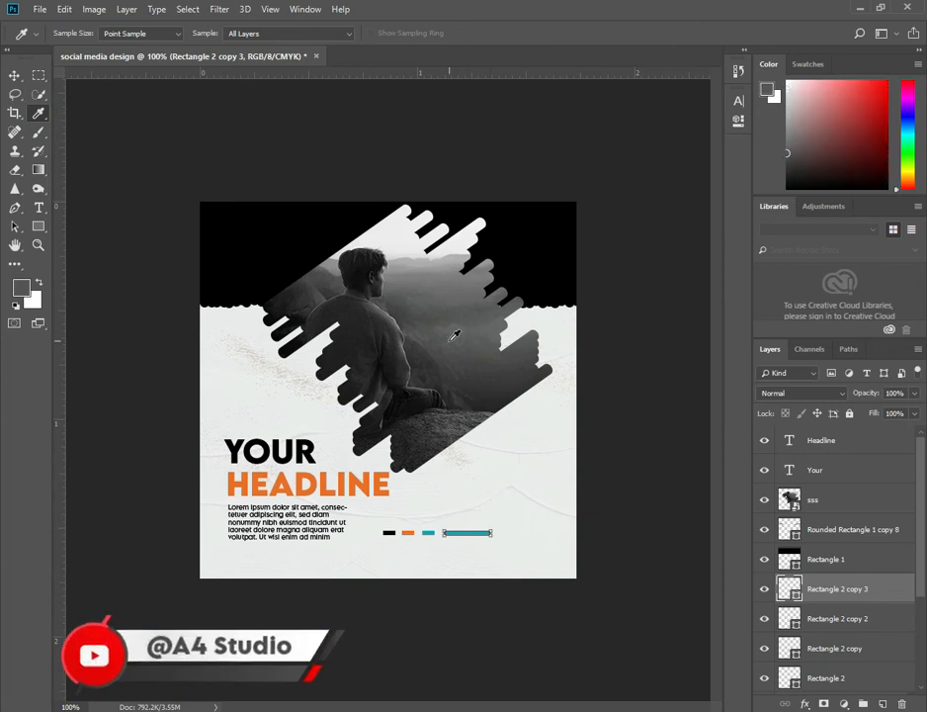
pyautogui.click(738, 119)
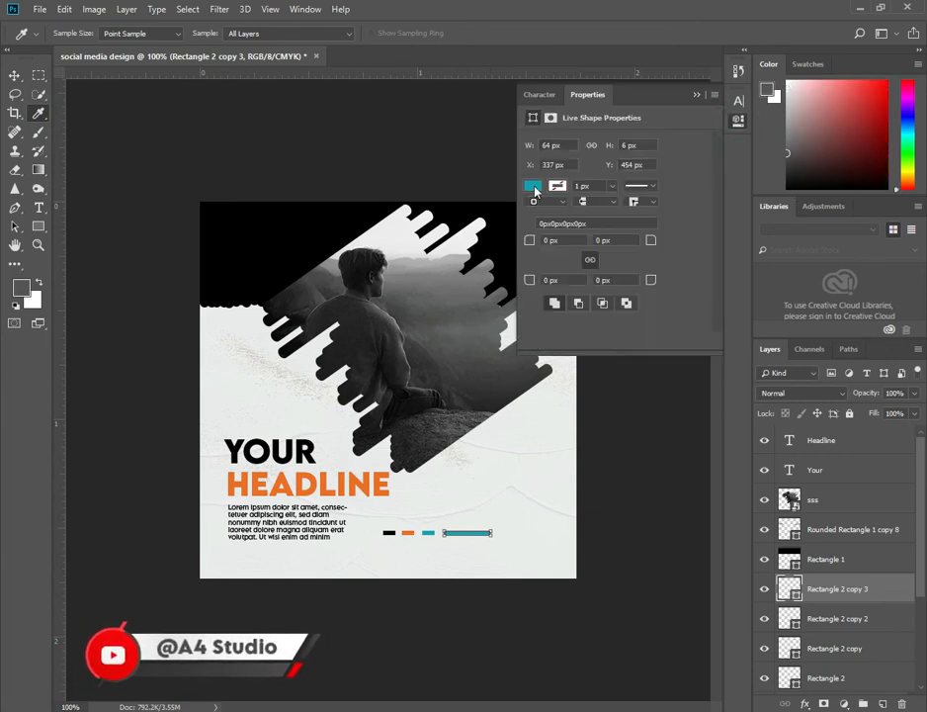
pyautogui.click(532, 184)
pyautogui.click(536, 263)
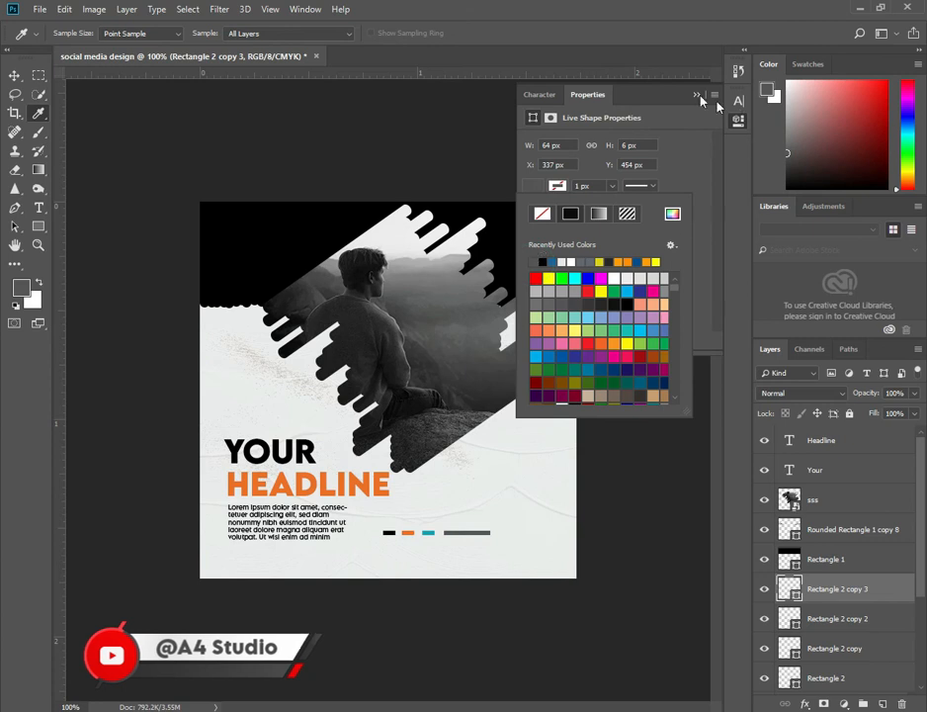
pyautogui.click(738, 200)
pyautogui.click(697, 95)
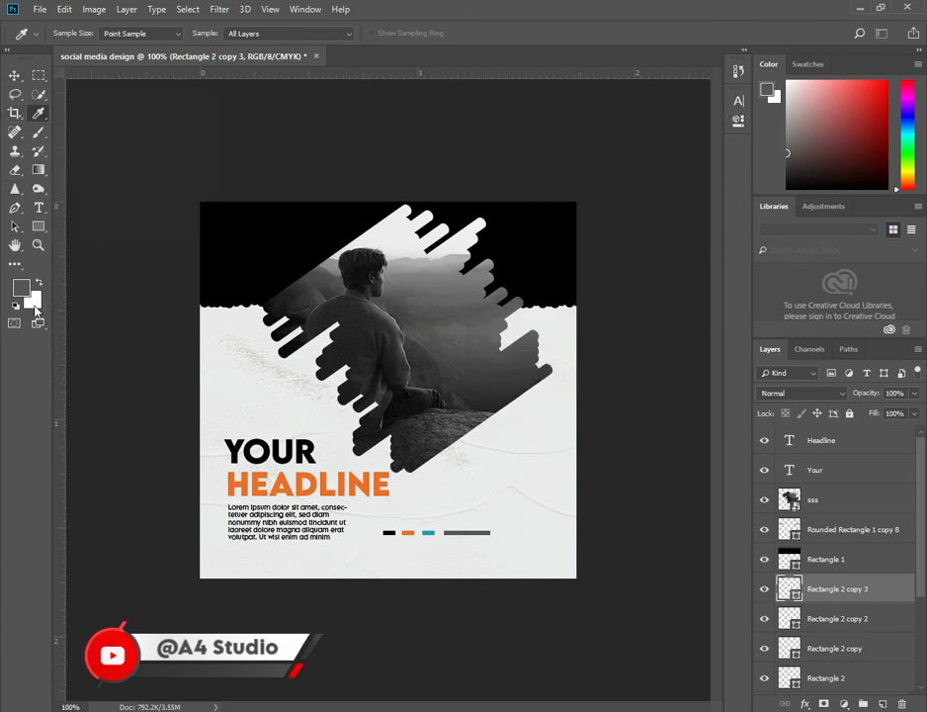
pyautogui.click(37, 210)
pyautogui.click(507, 532)
pyautogui.write('www')
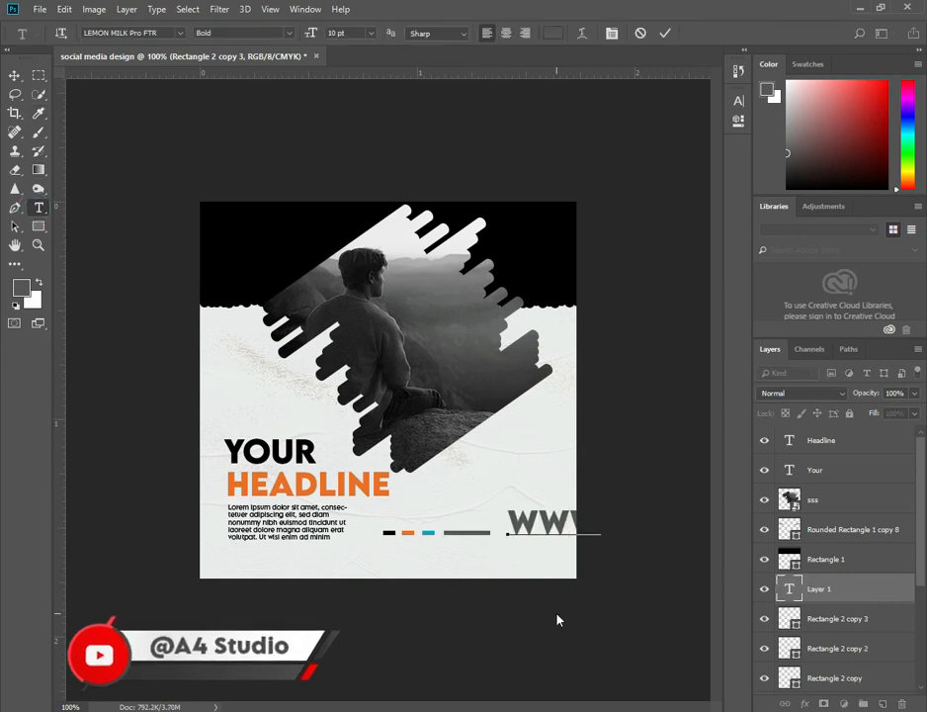
pyautogui.write('ur')
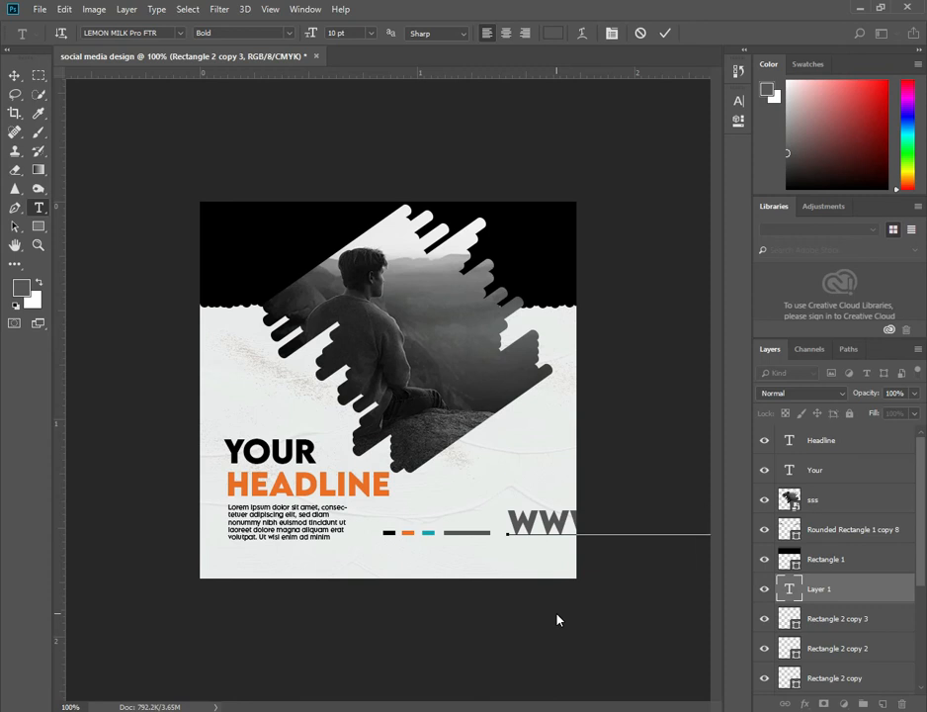
pyautogui.click(15, 76)
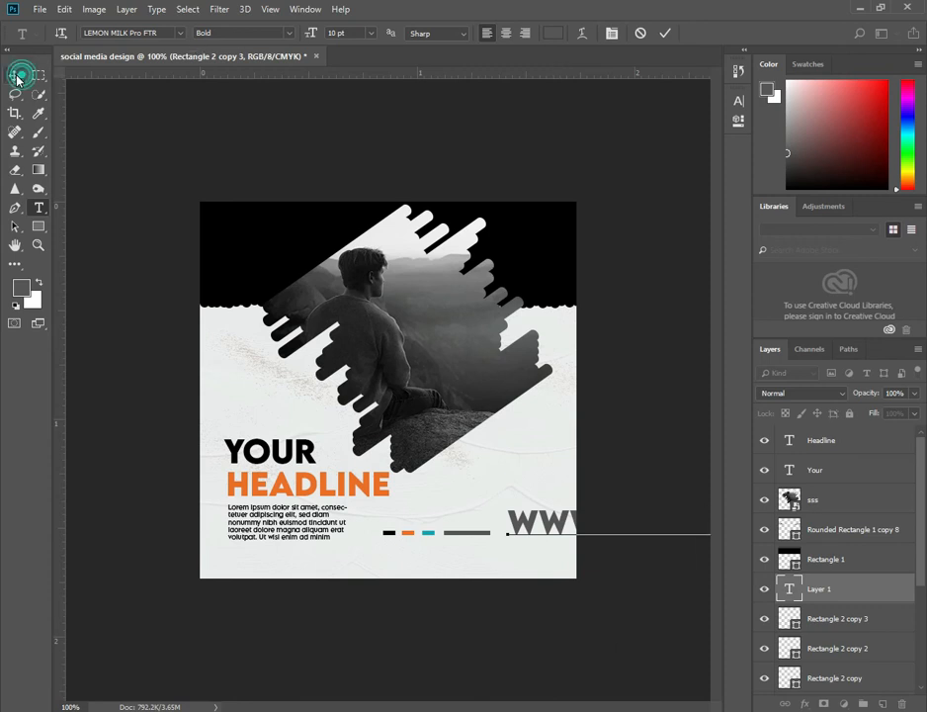
# Move the website text beside the grey bar and scale it down to about 21%.
pyautogui.moveTo(581, 588); pyautogui.dragTo(432, 578)
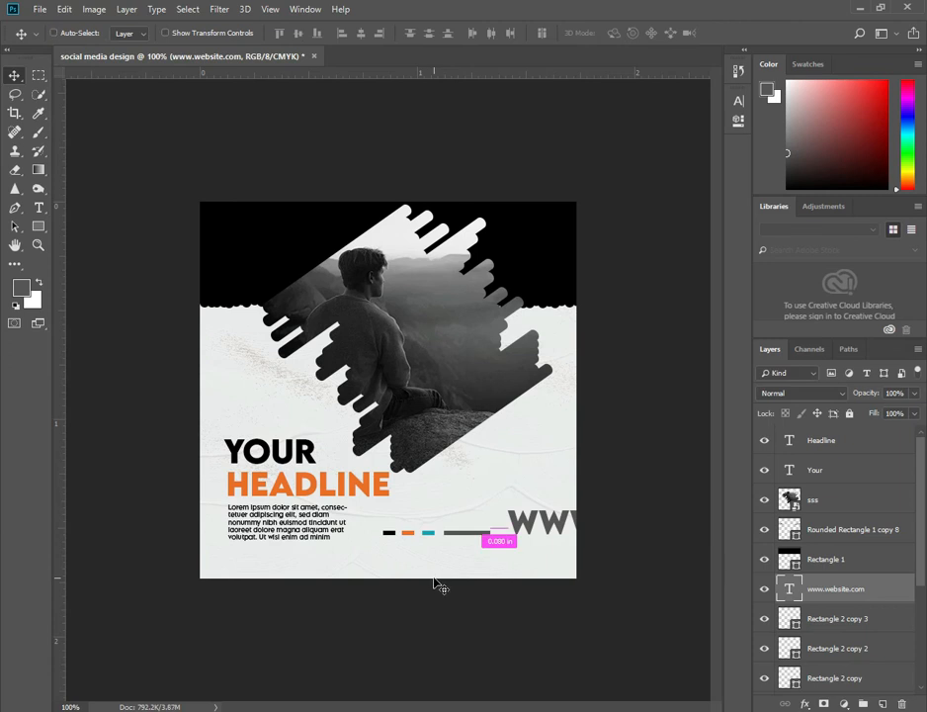
pyautogui.hotkey('ctrl', 't')
pyautogui.moveTo(508, 546); pyautogui.dragTo(370, 520)
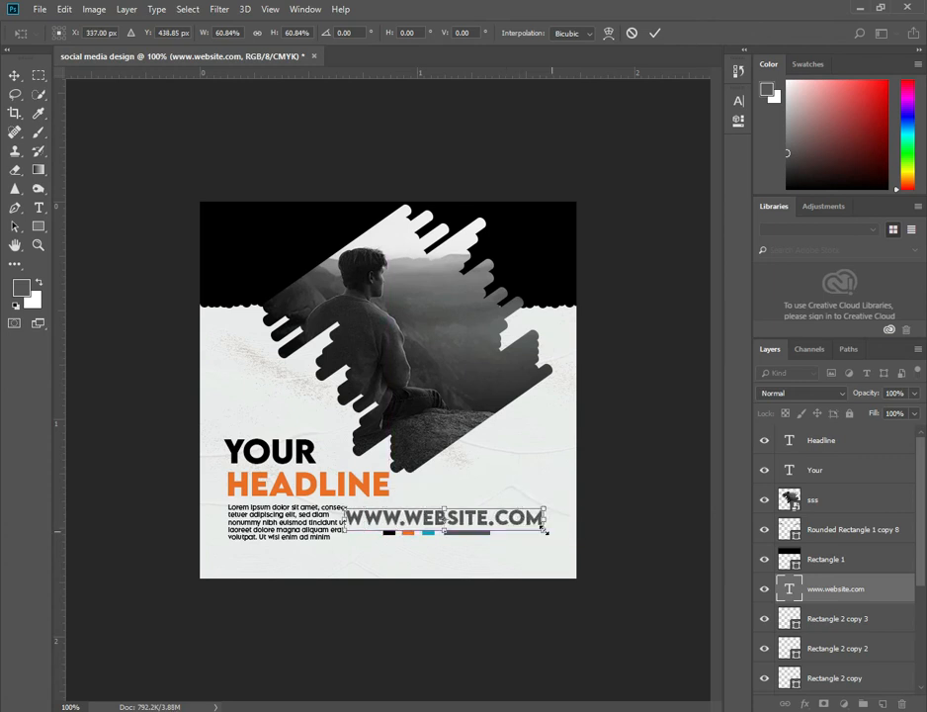
pyautogui.moveTo(543, 531); pyautogui.dragTo(560, 541)
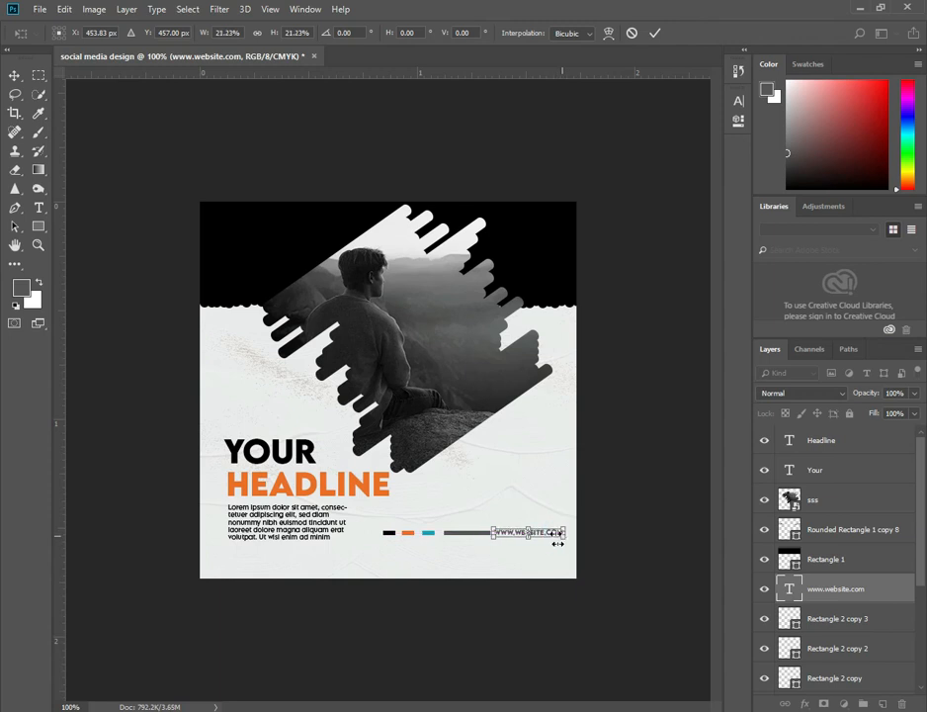
pyautogui.click(660, 35)
# Adjust the spacing between the colored dashes, the grey bar and the website text.
pyautogui.scroll(2, 501, 498)
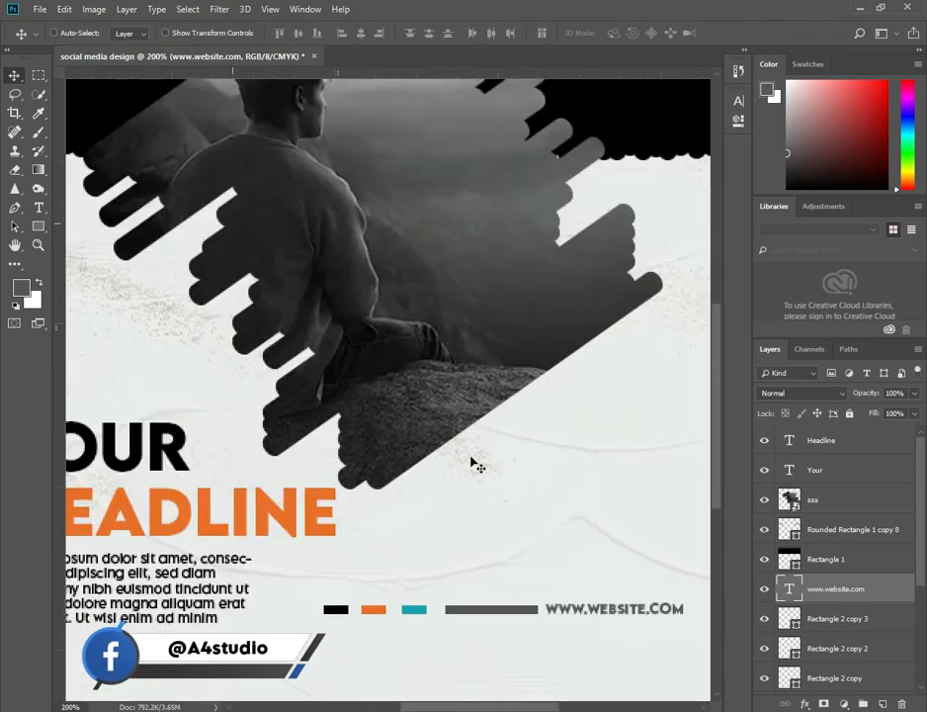
pyautogui.moveTo(281, 542); pyautogui.dragTo(251, 547)
pyautogui.moveTo(294, 542); pyautogui.dragTo(312, 547)
pyautogui.moveTo(385, 547); pyautogui.dragTo(445, 544)
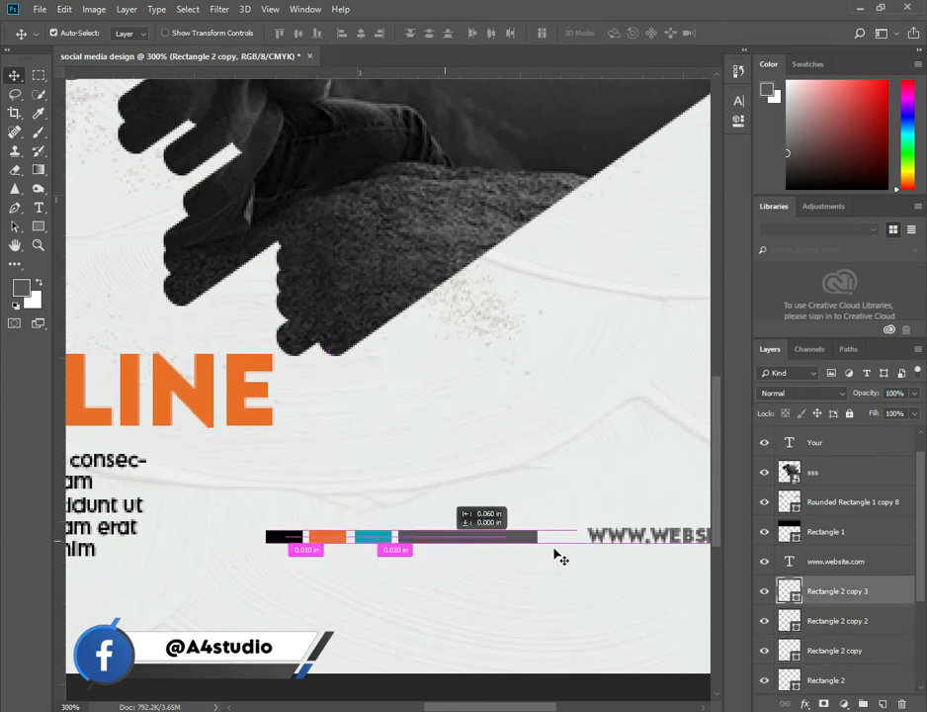
pyautogui.moveTo(623, 537); pyautogui.dragTo(593, 539)
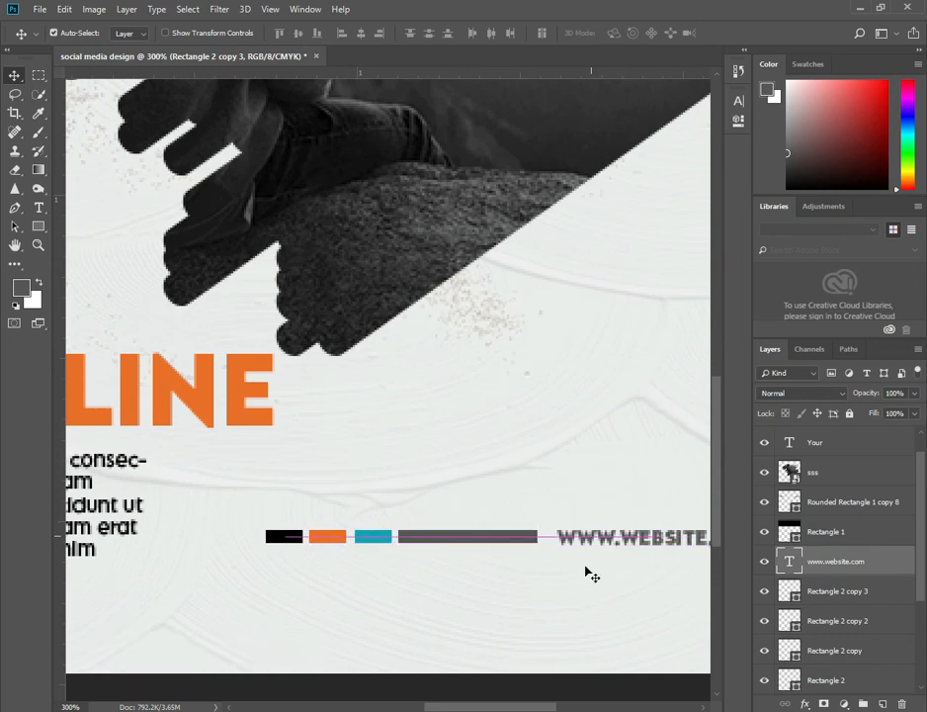
pyautogui.keyDown('alt'); pyautogui.click(549, 575); pyautogui.keyUp('alt')
pyautogui.keyDown('alt'); pyautogui.click(547, 573); pyautogui.keyUp('alt')
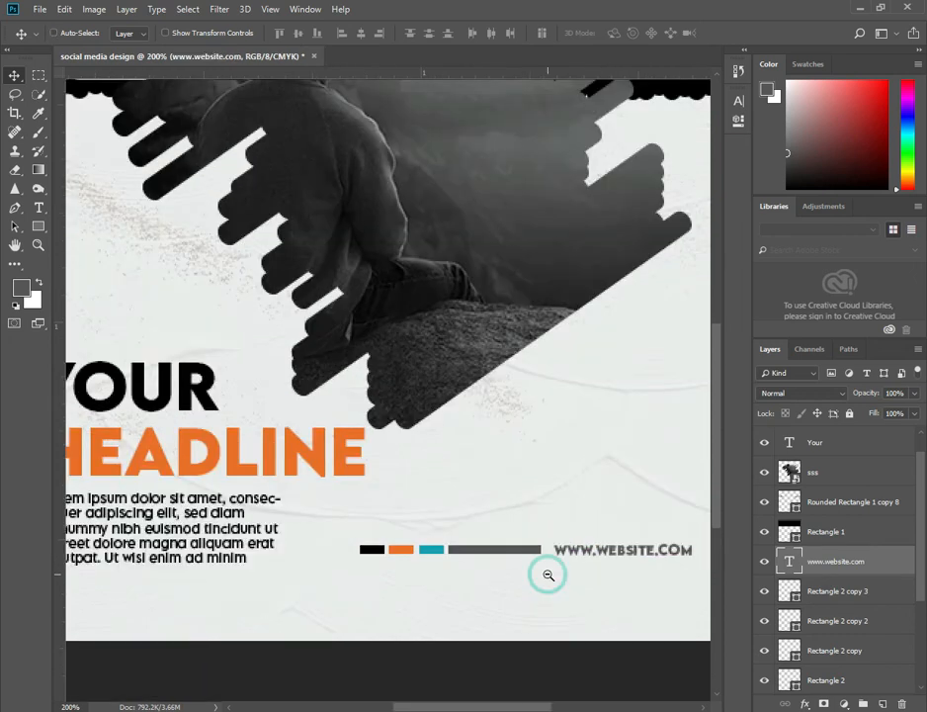
pyautogui.keyDown('alt'); pyautogui.click(528, 571); pyautogui.keyUp('alt')
pyautogui.keyDown('ctrl'); pyautogui.click(507, 542); pyautogui.keyUp('ctrl')
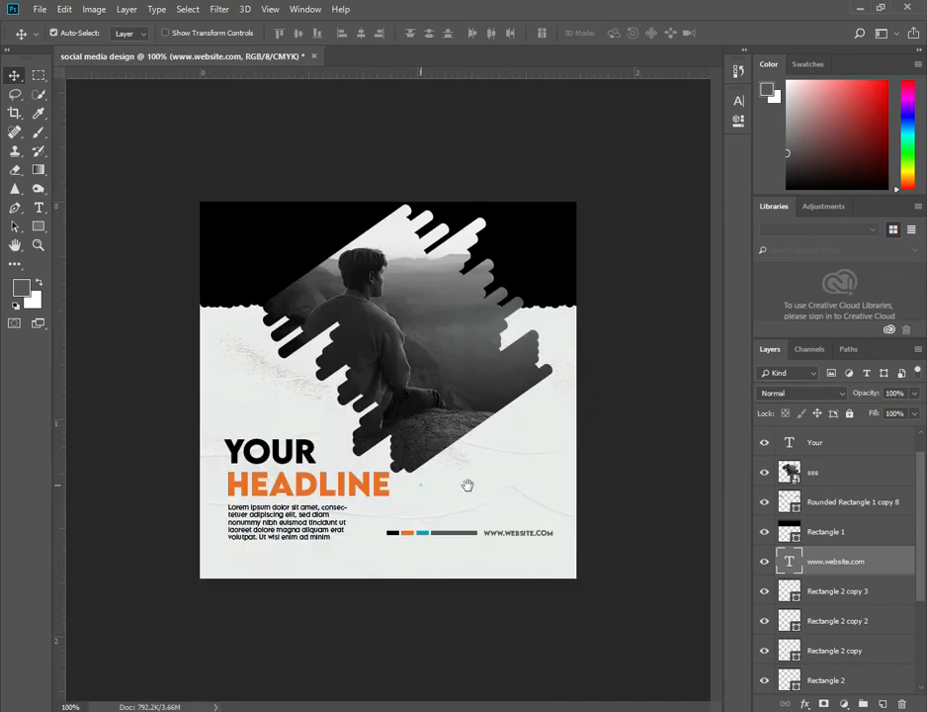
# Nudge the YOUR title, HEADLINE and body paragraph slightly upward to tighten the spacing.
pyautogui.hotkey('ctrl', 'r')
pyautogui.moveTo(299, 460); pyautogui.dragTo(294, 447)
pyautogui.moveTo(311, 493); pyautogui.dragTo(310, 491)
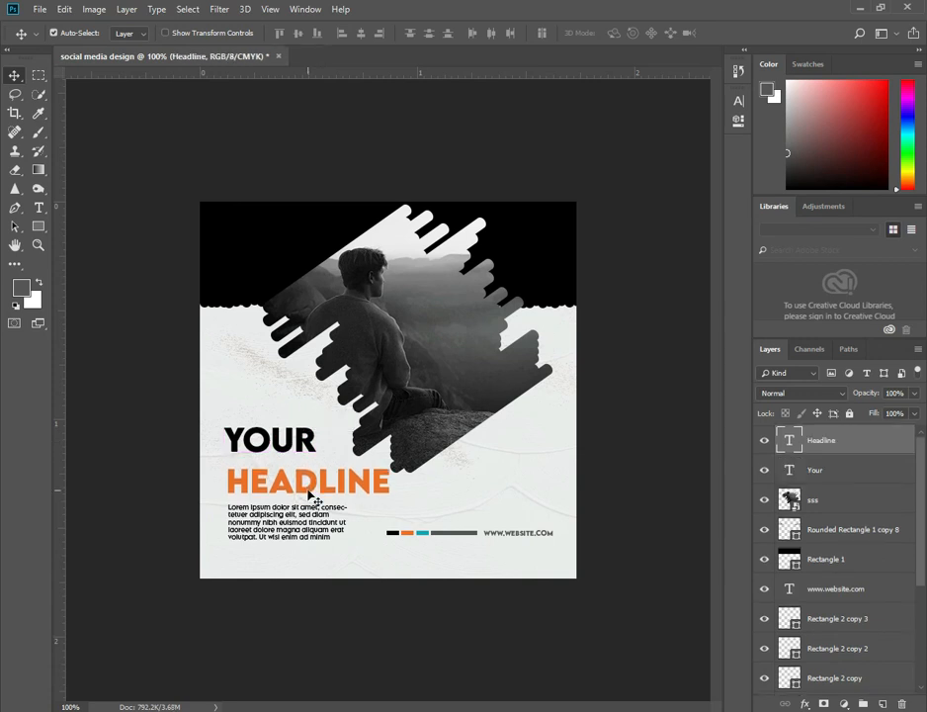
pyautogui.click(376, 478)
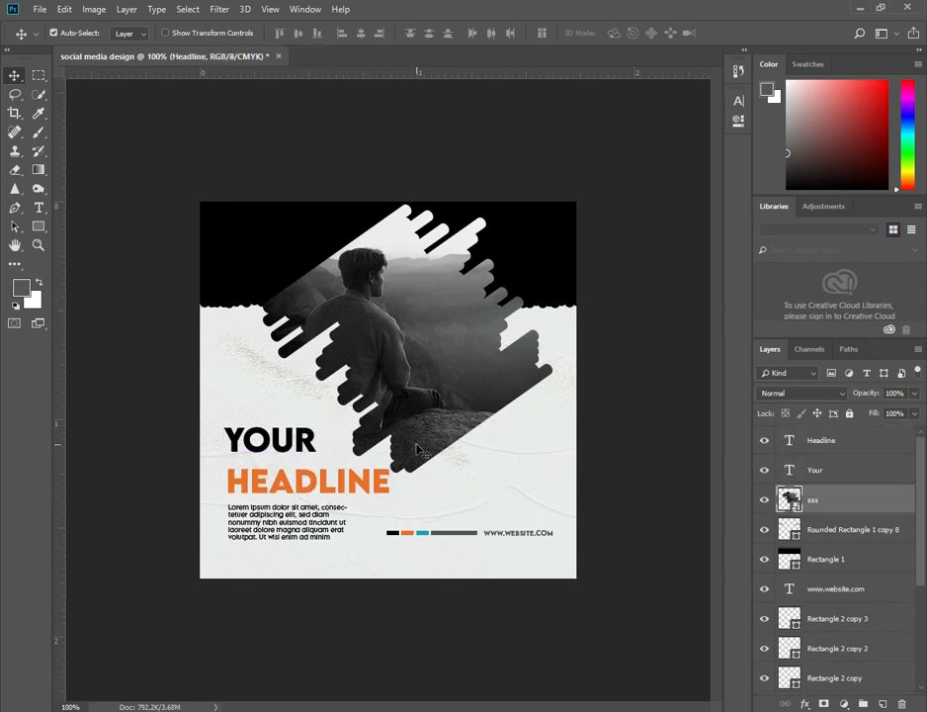
pyautogui.click(369, 480)
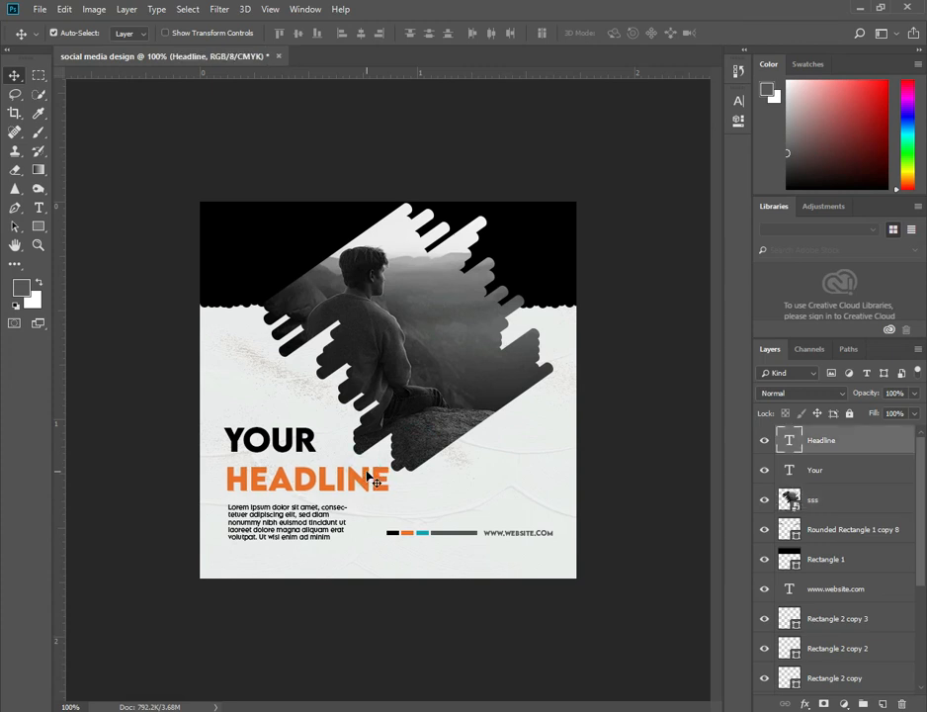
pyautogui.click(301, 441)
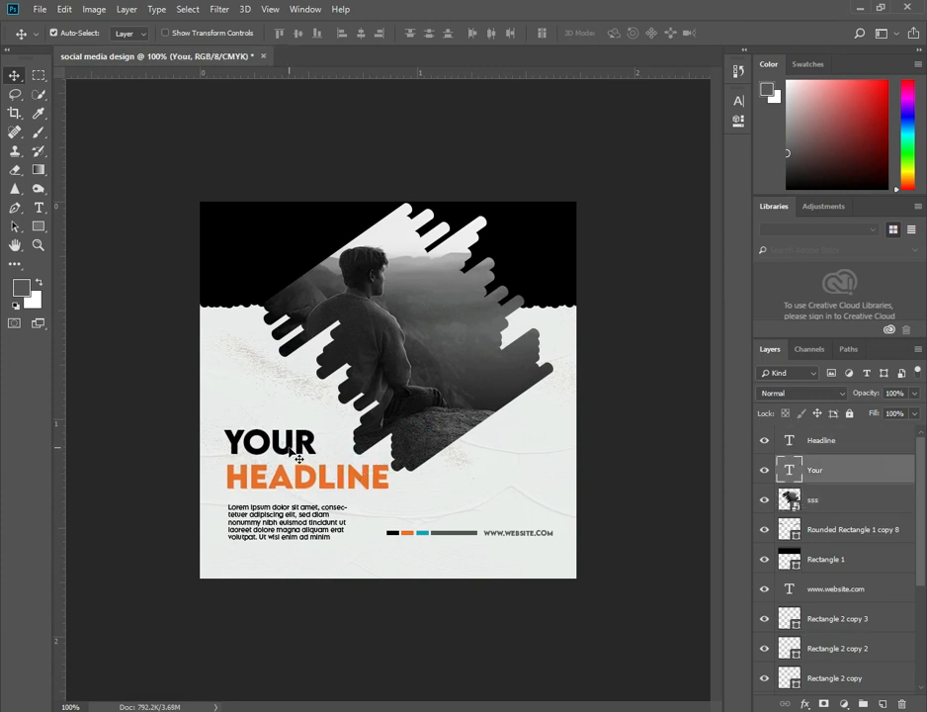
pyautogui.moveTo(300, 520); pyautogui.dragTo(301, 516)
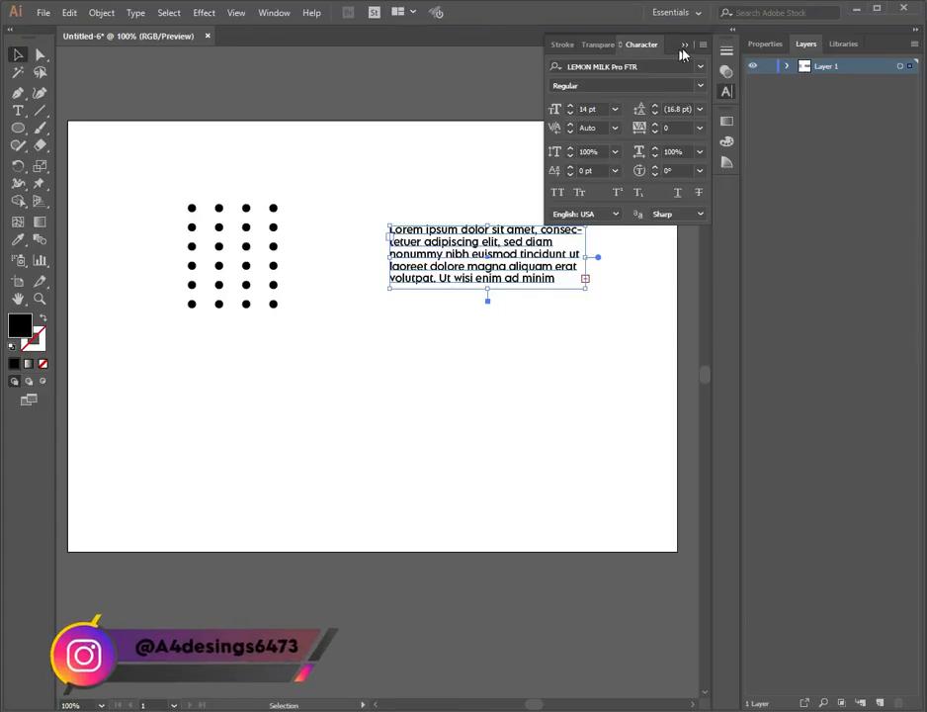
# Copy the black dot grid from Illustrator, paste it into the post and scale it to about 16% beside the photo's lower right edge.
pyautogui.click(701, 40)
pyautogui.moveTo(291, 185); pyautogui.dragTo(158, 315)
pyautogui.moveTo(246, 265); pyautogui.dragTo(511, 695)
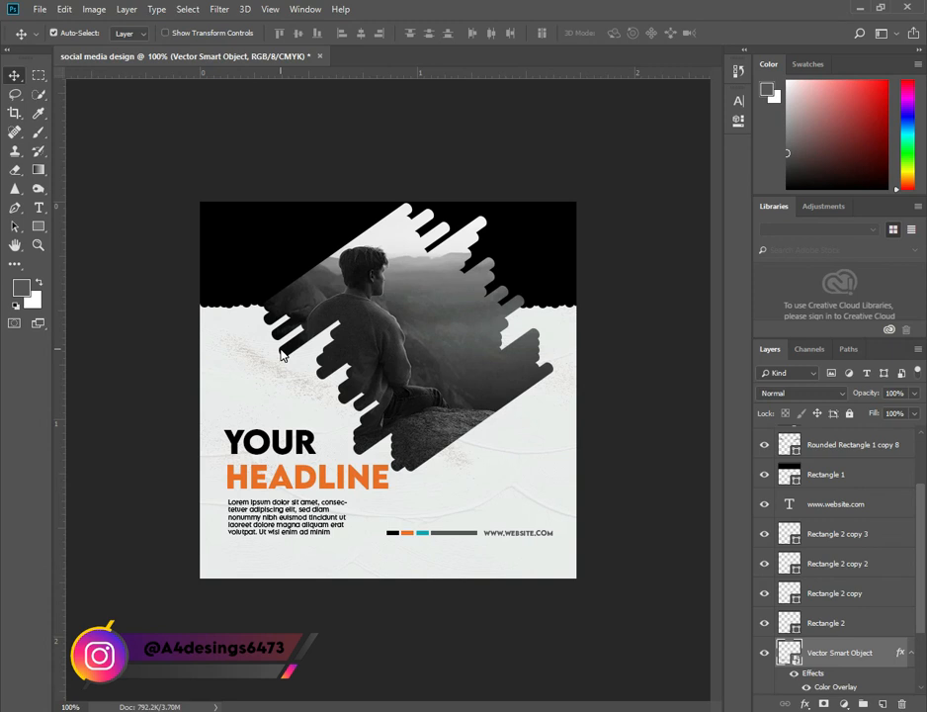
pyautogui.hotkey('ctrl', 'v')
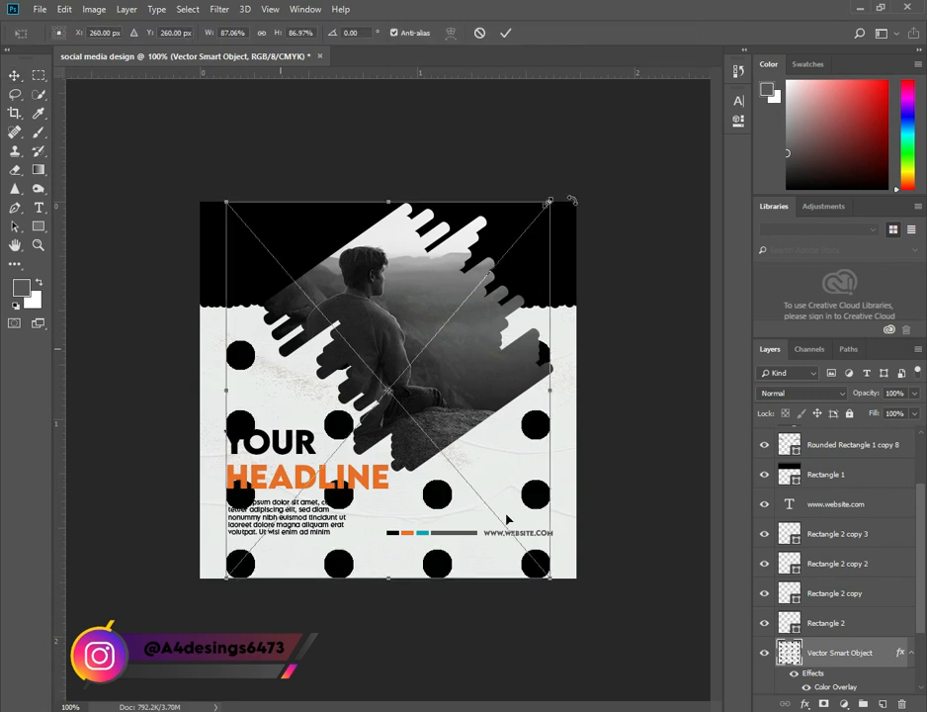
pyautogui.moveTo(550, 202); pyautogui.dragTo(358, 292)
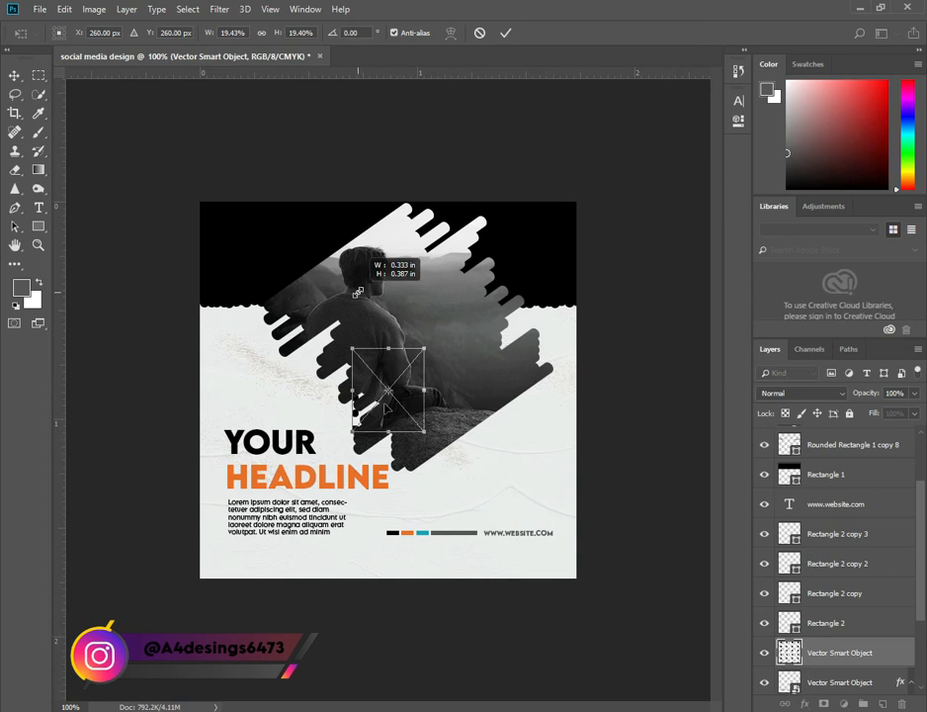
pyautogui.moveTo(356, 413); pyautogui.dragTo(524, 392)
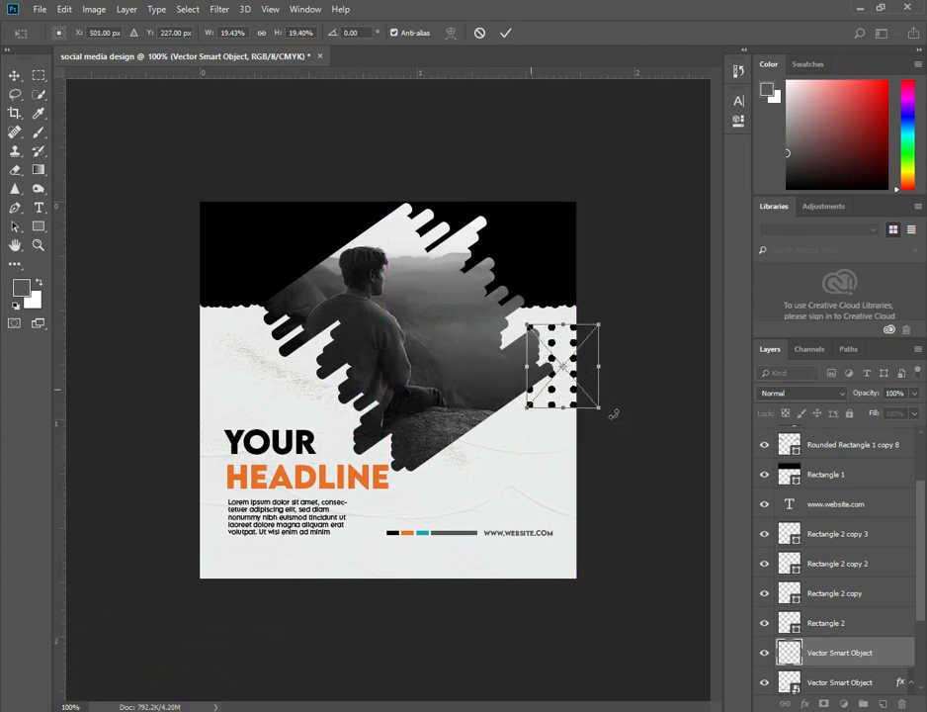
pyautogui.moveTo(599, 407); pyautogui.dragTo(569, 376)
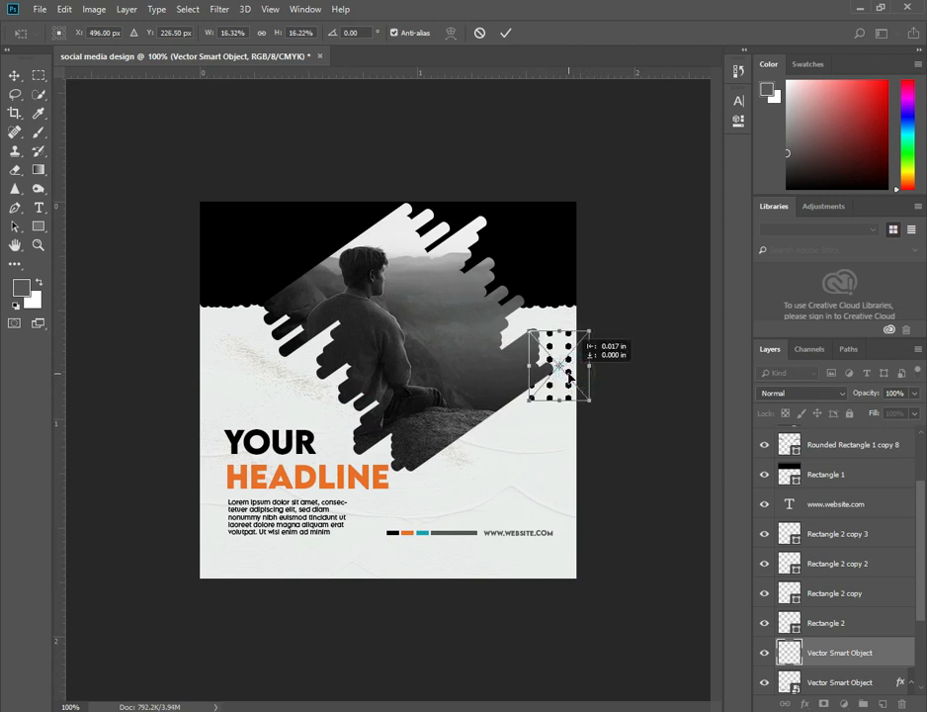
pyautogui.click(507, 35)
# Raise the dots layer to the top of the stack and duplicate the grid to the upper left of the photo.
pyautogui.moveTo(877, 657); pyautogui.dragTo(870, 435)
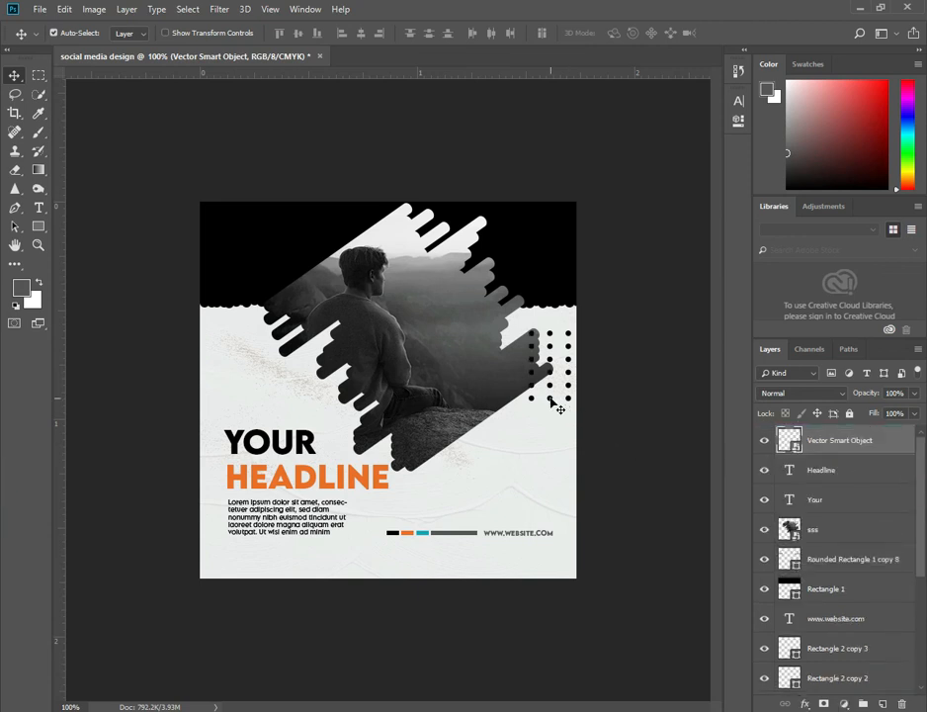
pyautogui.moveTo(553, 403); pyautogui.dragTo(273, 347)
# Give the duplicated dot grid an orange Color Overlay sampled from the headline (eb6e12).
pyautogui.doubleClick(901, 441)
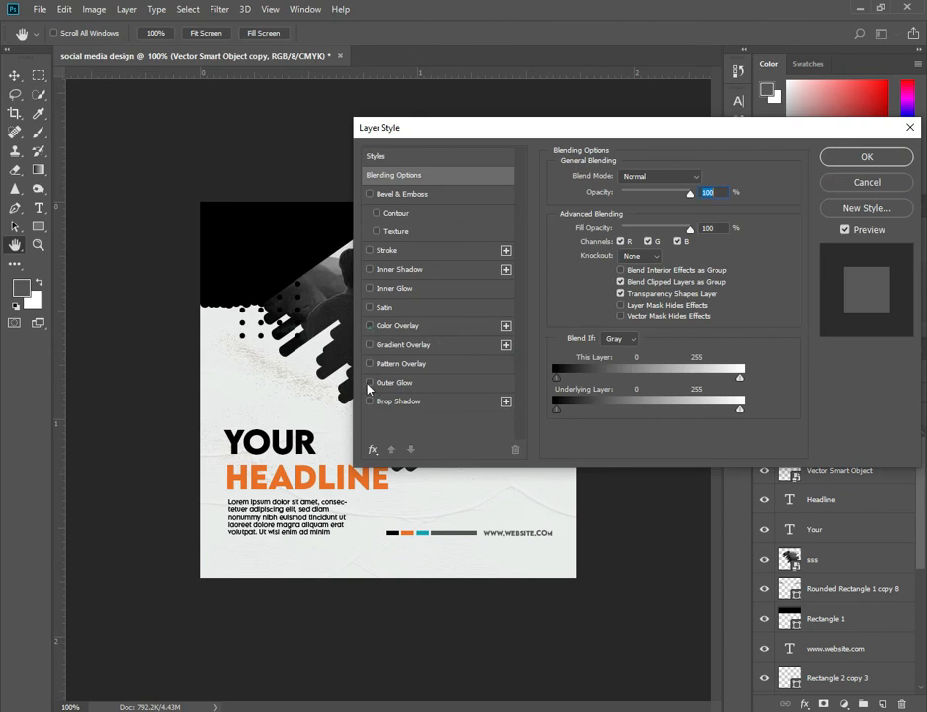
pyautogui.click(369, 325)
pyautogui.click(445, 327)
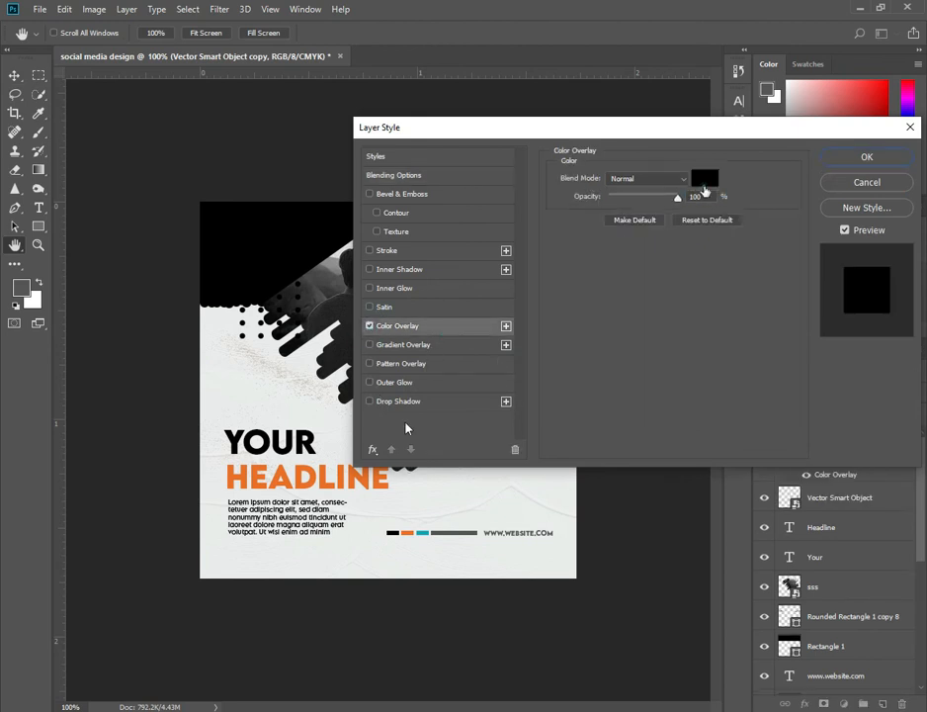
pyautogui.doubleClick(705, 188)
pyautogui.click(378, 478)
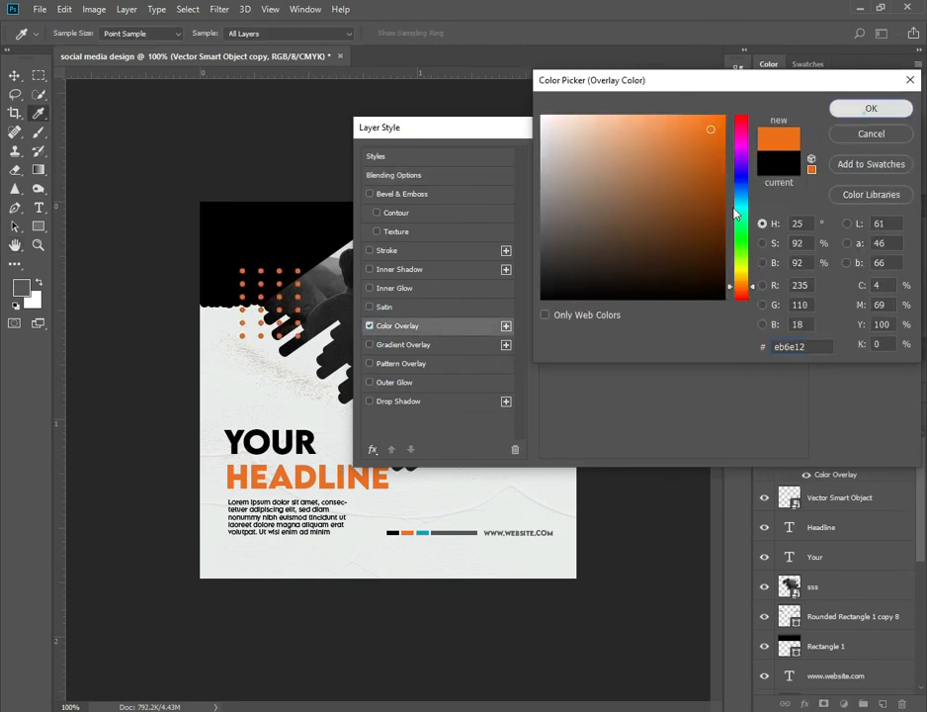
pyautogui.click(871, 108)
pyautogui.click(871, 155)
# Scale the orange dot grid down to about 12% and nudge it slightly left.
pyautogui.press('v')
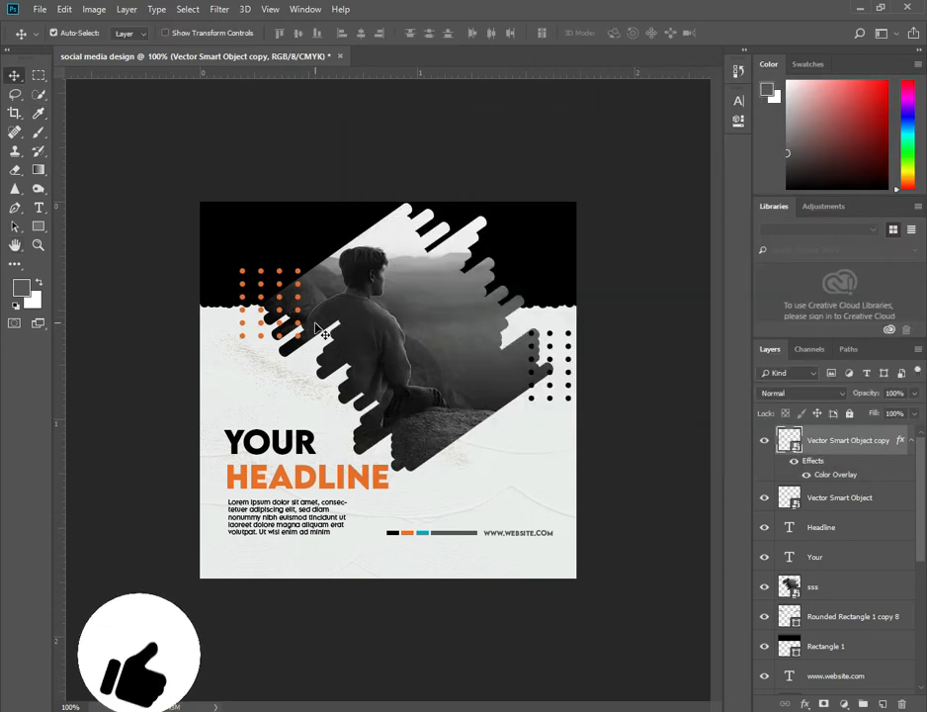
pyautogui.hotkey('ctrl', 't')
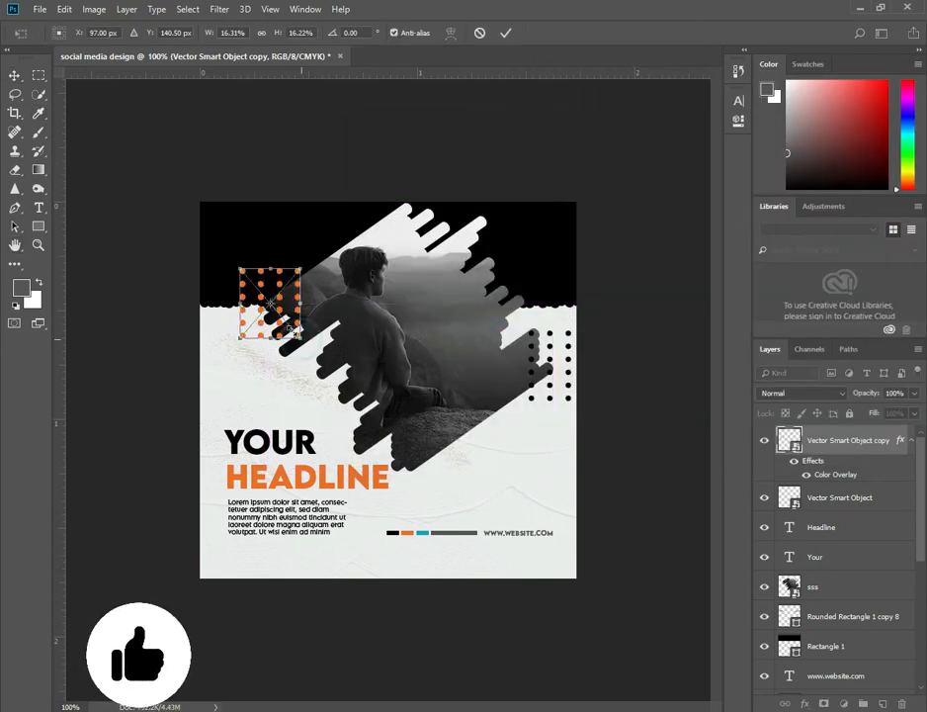
pyautogui.moveTo(301, 338); pyautogui.dragTo(289, 328)
pyautogui.press('Left')
pyautogui.press('Left')
pyautogui.press('Left')
pyautogui.press('Left')
pyautogui.press('Left')
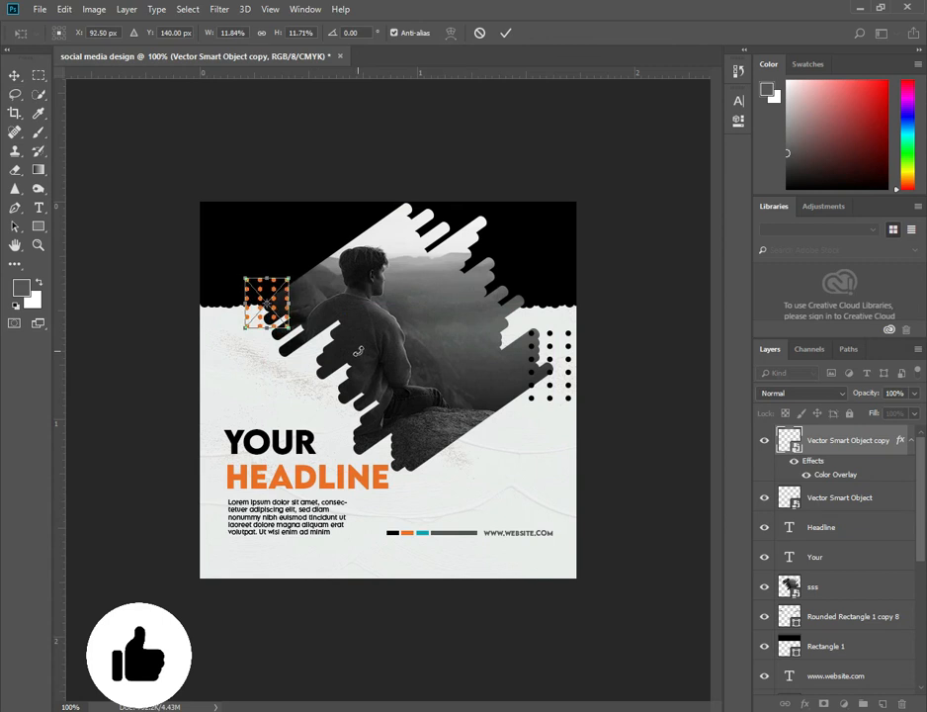
pyautogui.press('Return')
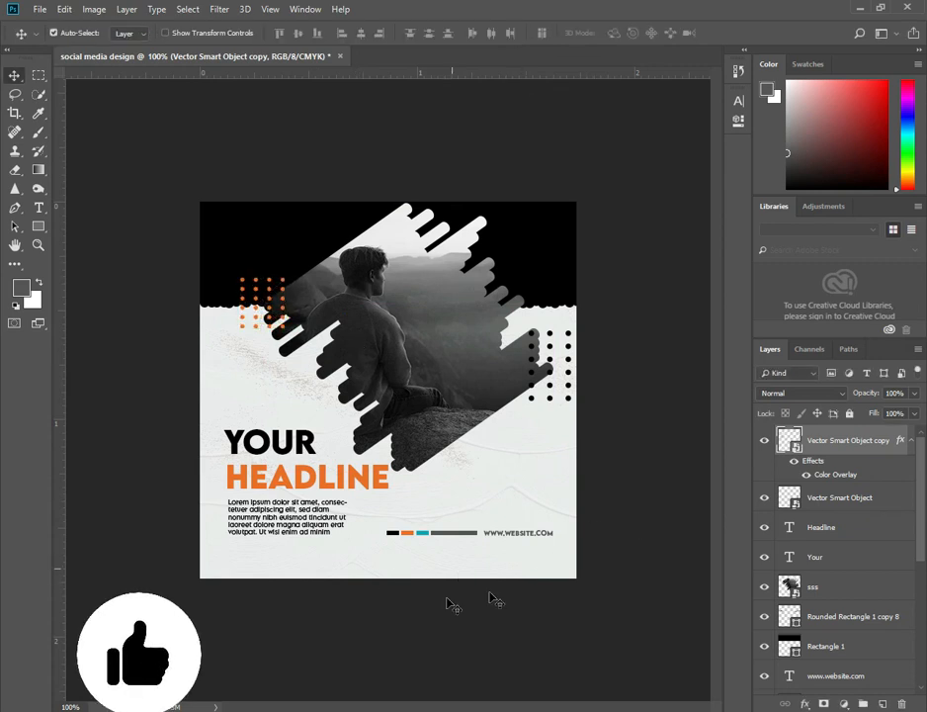
# Draw a rectangle about 102 × 22 px over the website text.
pyautogui.click(526, 553)
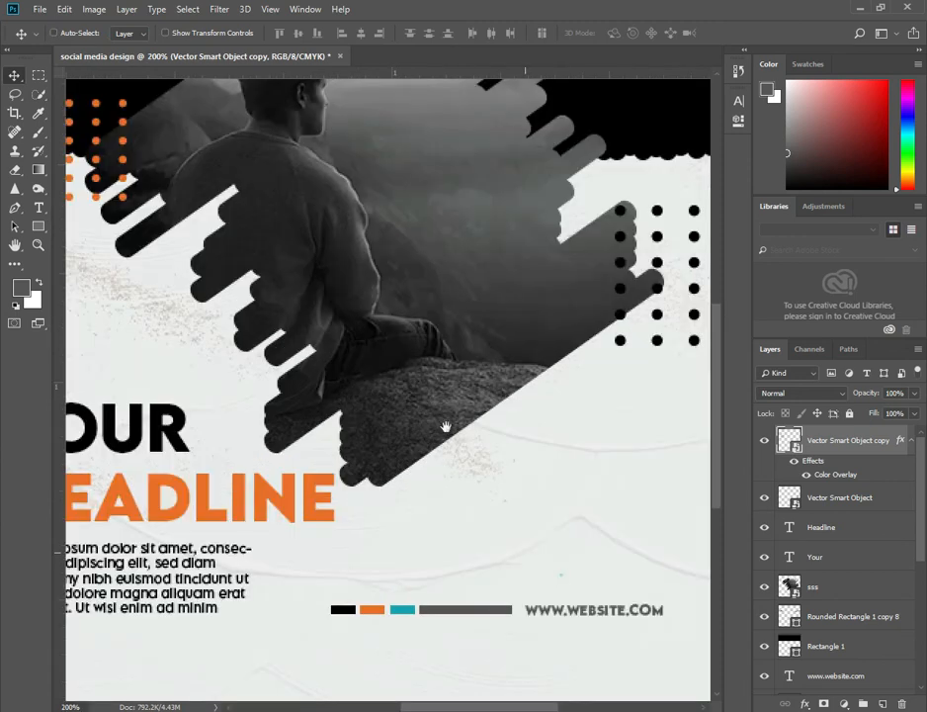
pyautogui.moveTo(446, 427); pyautogui.dragTo(330, 279)
pyautogui.click(38, 225)
pyautogui.moveTo(406, 446); pyautogui.dragTo(553, 477)
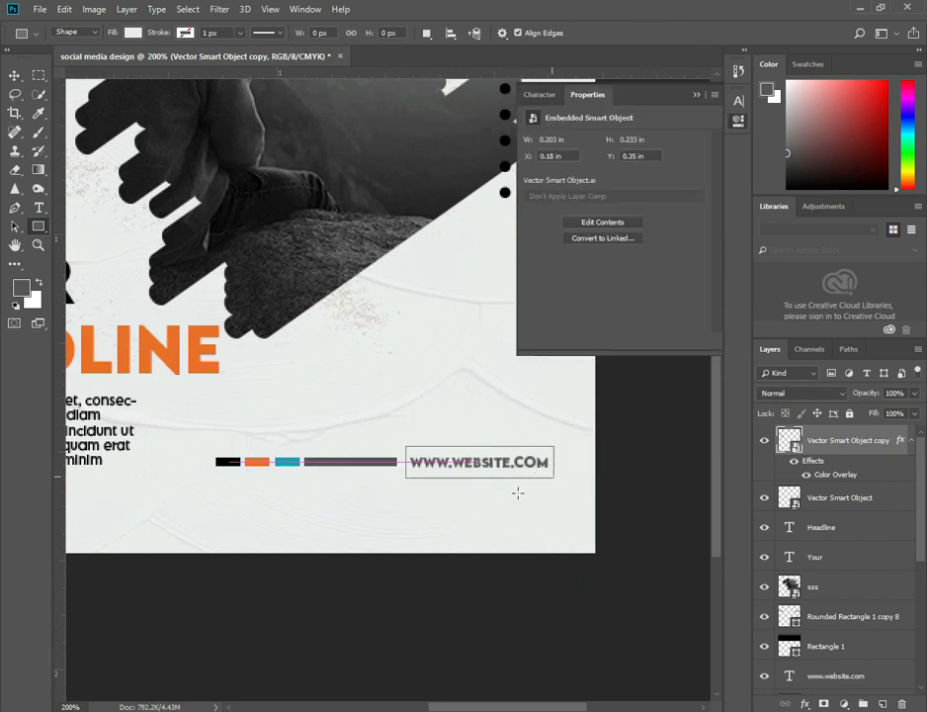
pyautogui.click(532, 185)
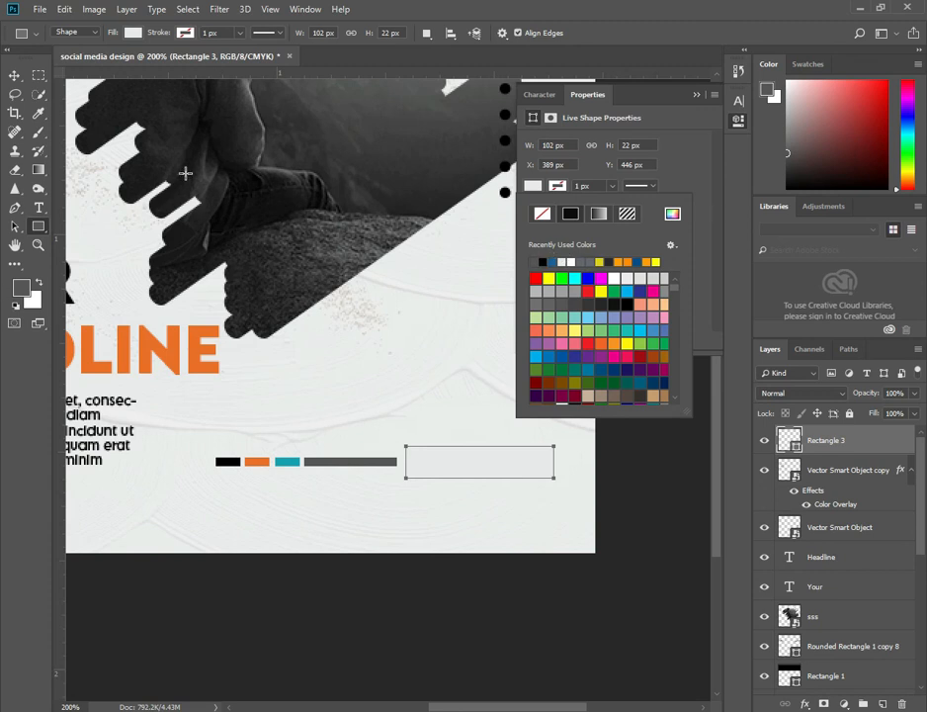
pyautogui.click(95, 194)
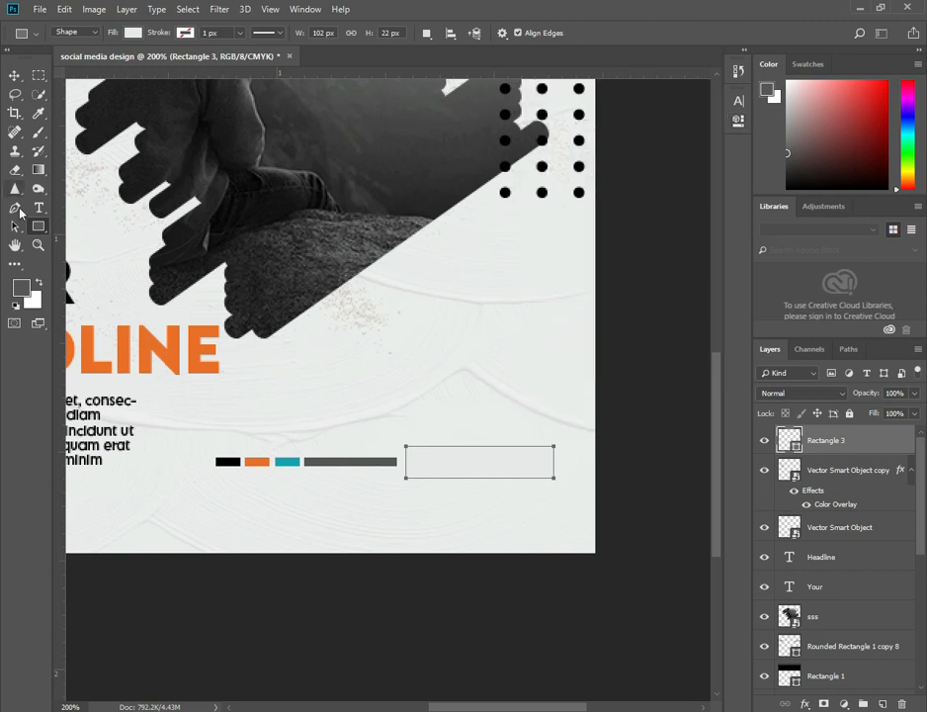
# Fill the new rectangle with the headline's orange.
pyautogui.click(39, 116)
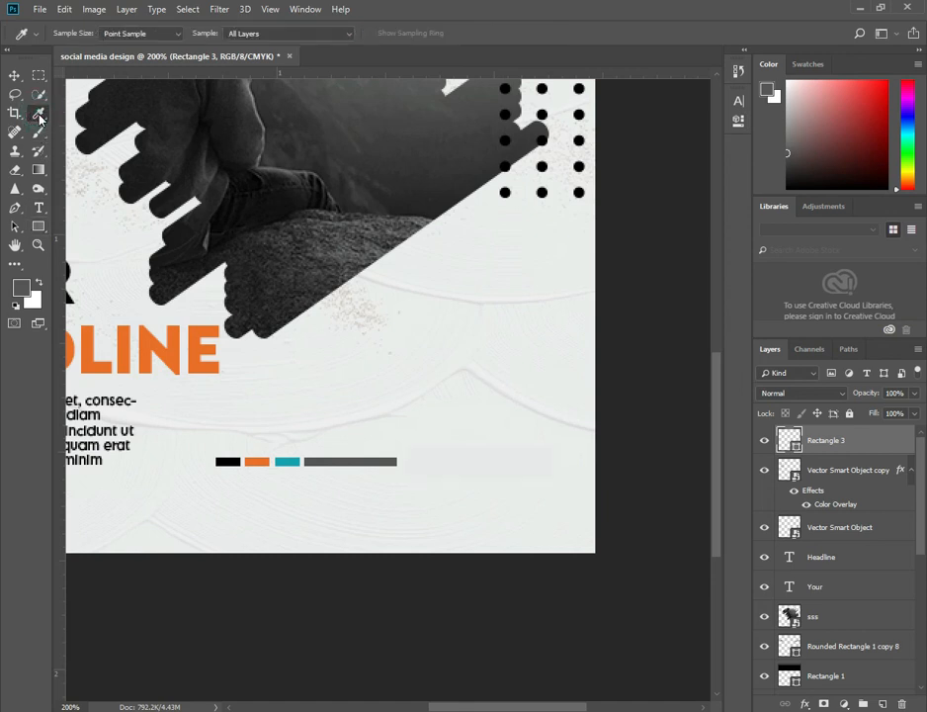
pyautogui.click(131, 333)
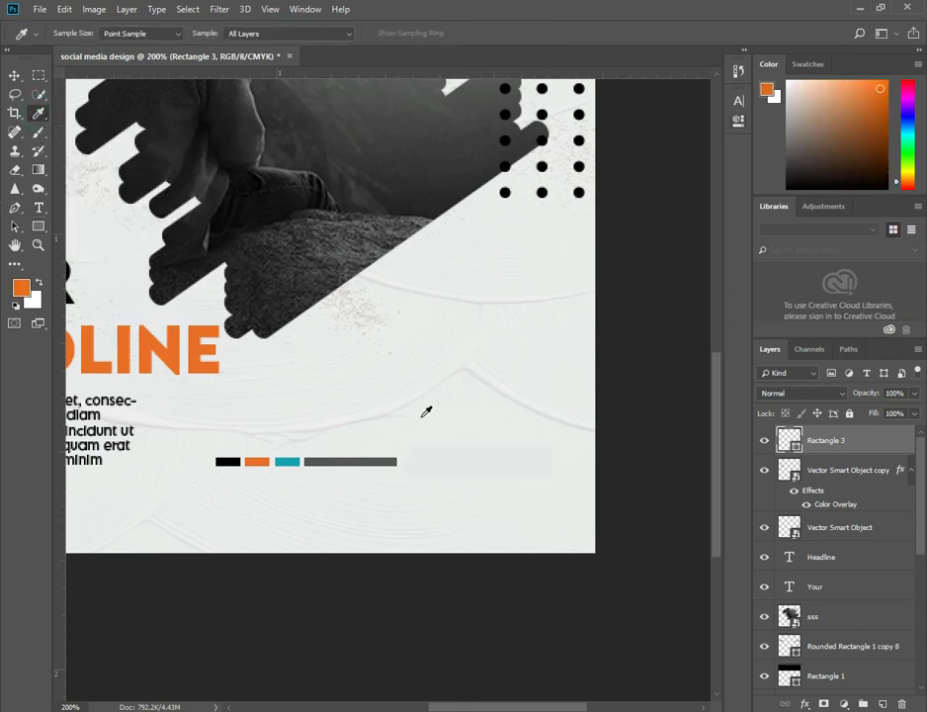
pyautogui.click(14, 75)
pyautogui.click(470, 461)
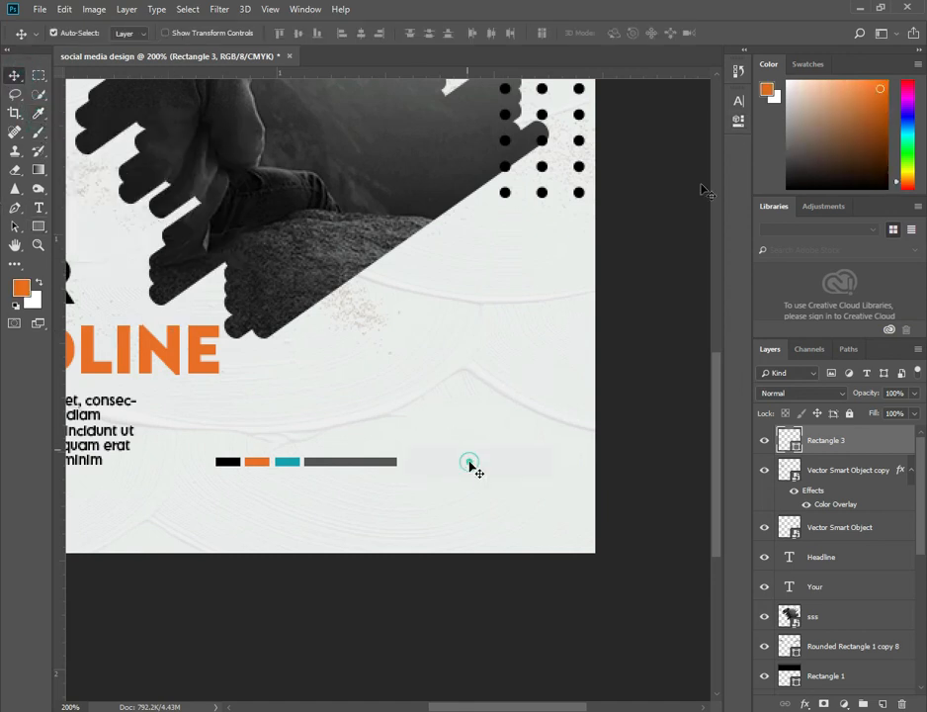
pyautogui.click(736, 120)
pyautogui.click(532, 185)
pyautogui.click(533, 261)
pyautogui.click(700, 94)
# Move the rectangle layer beneath the website text layer so the text sits on the orange box.
pyautogui.moveTo(857, 438); pyautogui.dragTo(878, 542)
pyautogui.moveTo(870, 604); pyautogui.dragTo(886, 658)
pyautogui.click(919, 546)
pyautogui.moveTo(880, 520); pyautogui.dragTo(874, 586)
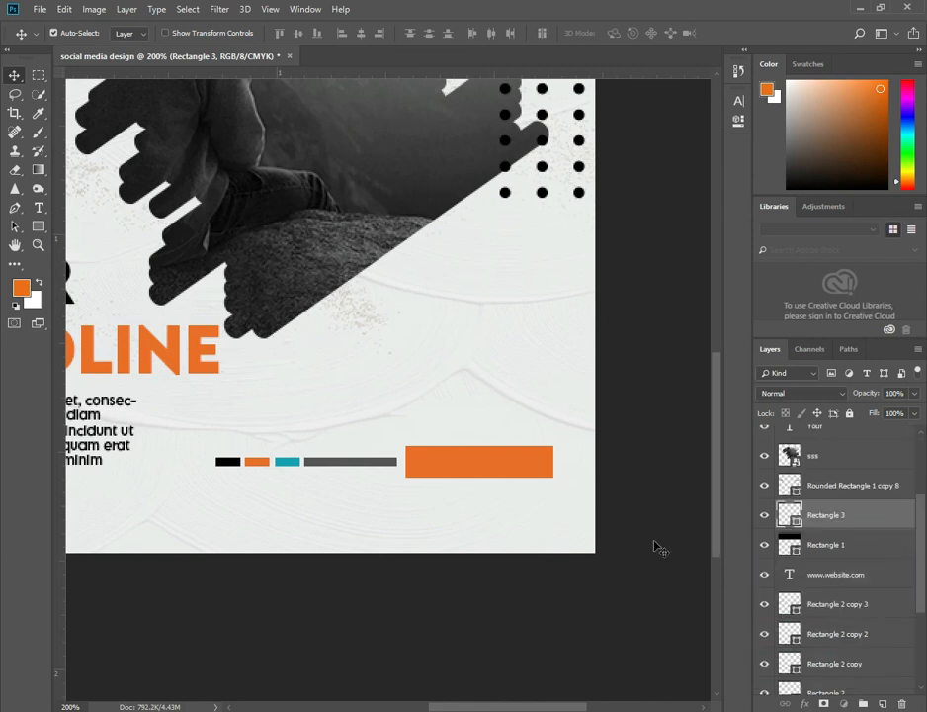
# Paste the Facebook, Instagram and Twitter icons, scale them to about 14% and place them below the body text.
pyautogui.keyDown('ctrl'); pyautogui.keyDown('alt'); pyautogui.click(453, 494); pyautogui.keyUp('alt'); pyautogui.keyUp('ctrl')
pyautogui.moveTo(454, 426); pyautogui.dragTo(503, 440)
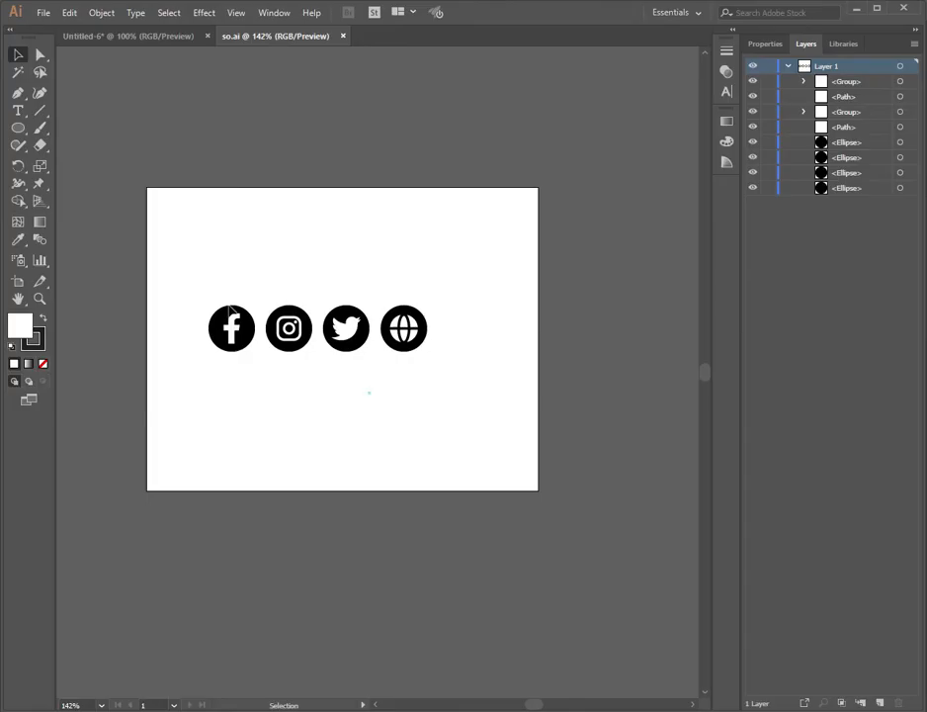
pyautogui.moveTo(369, 391); pyautogui.dragTo(205, 305)
pyautogui.moveTo(356, 344); pyautogui.dragTo(529, 689)
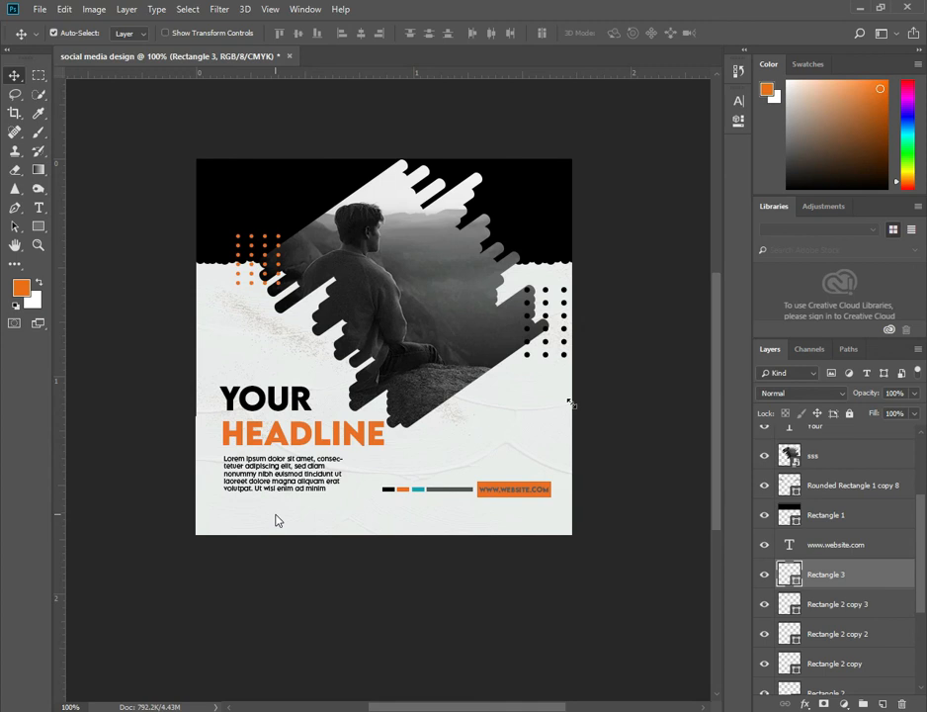
pyautogui.hotkey('ctrl', 'v')
pyautogui.moveTo(571, 402); pyautogui.dragTo(496, 363)
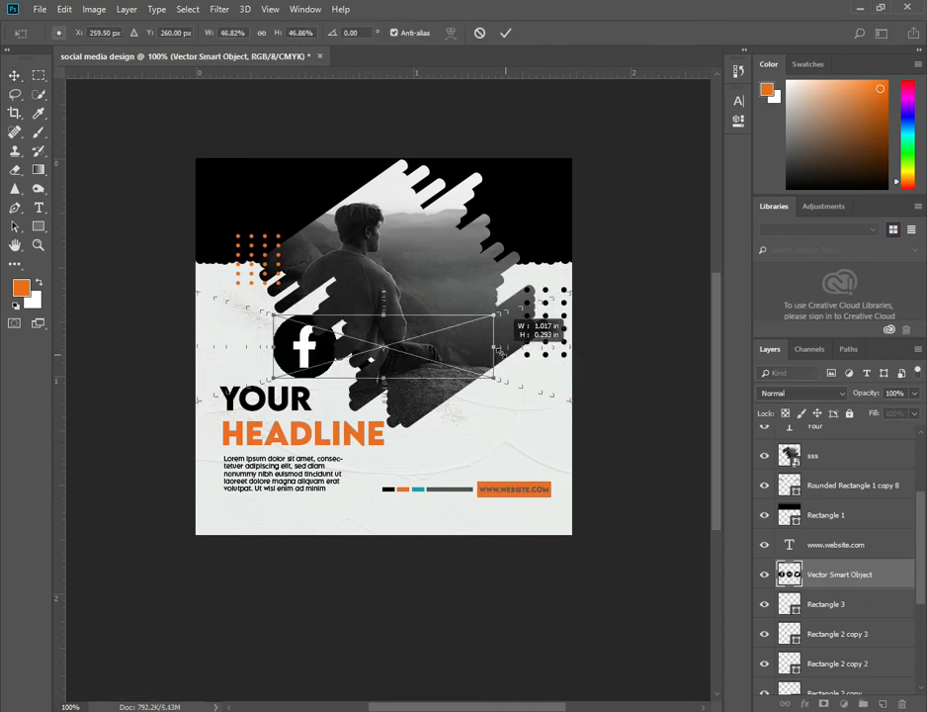
pyautogui.moveTo(325, 352); pyautogui.dragTo(262, 511)
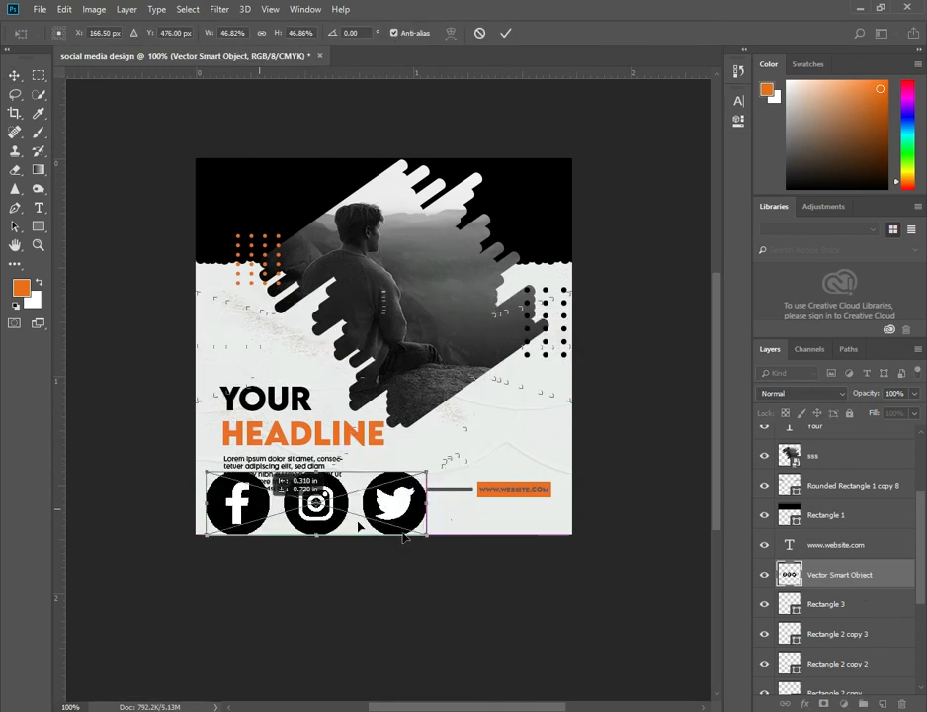
pyautogui.moveTo(427, 534); pyautogui.dragTo(355, 511)
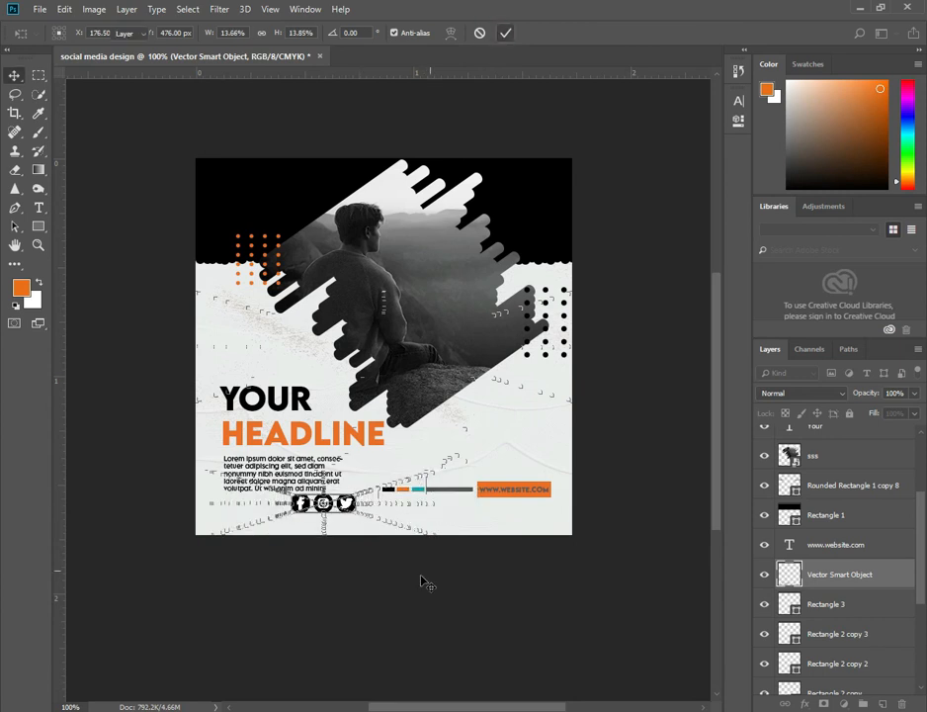
pyautogui.press('Return')
pyautogui.moveTo(346, 504); pyautogui.dragTo(282, 518)
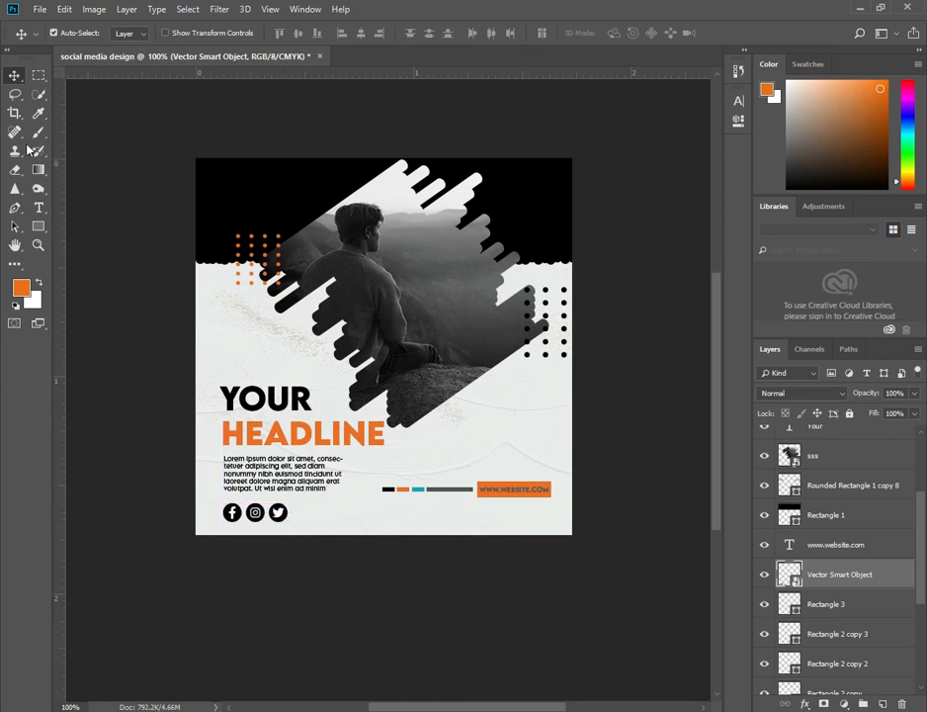
# Add a text line reading JOIN US next to the social icons.
pyautogui.click(39, 208)
pyautogui.click(307, 515)
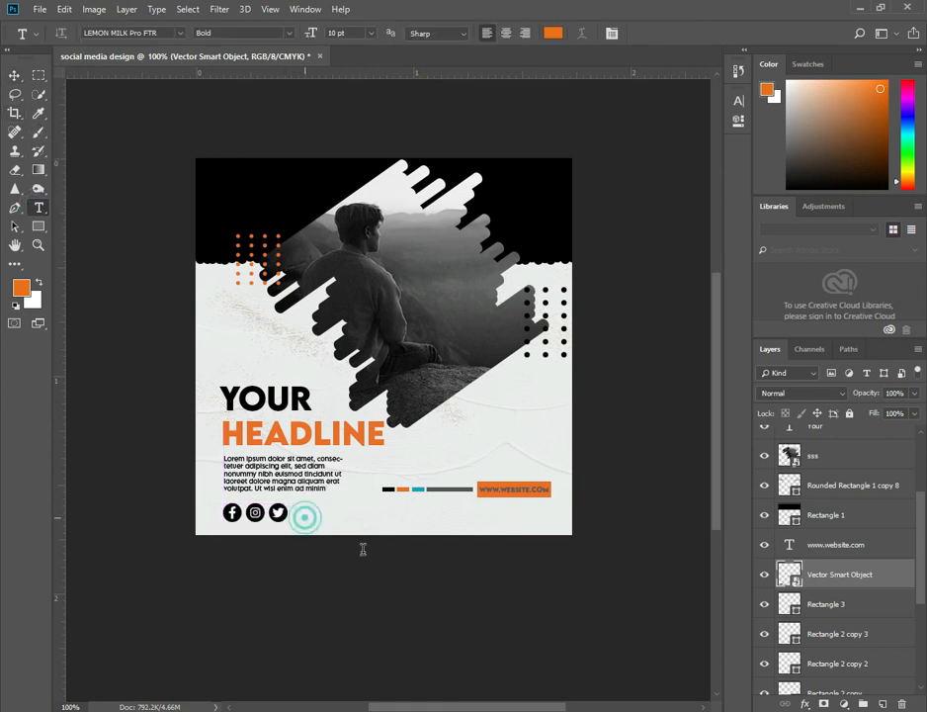
pyautogui.write('JOIN US')
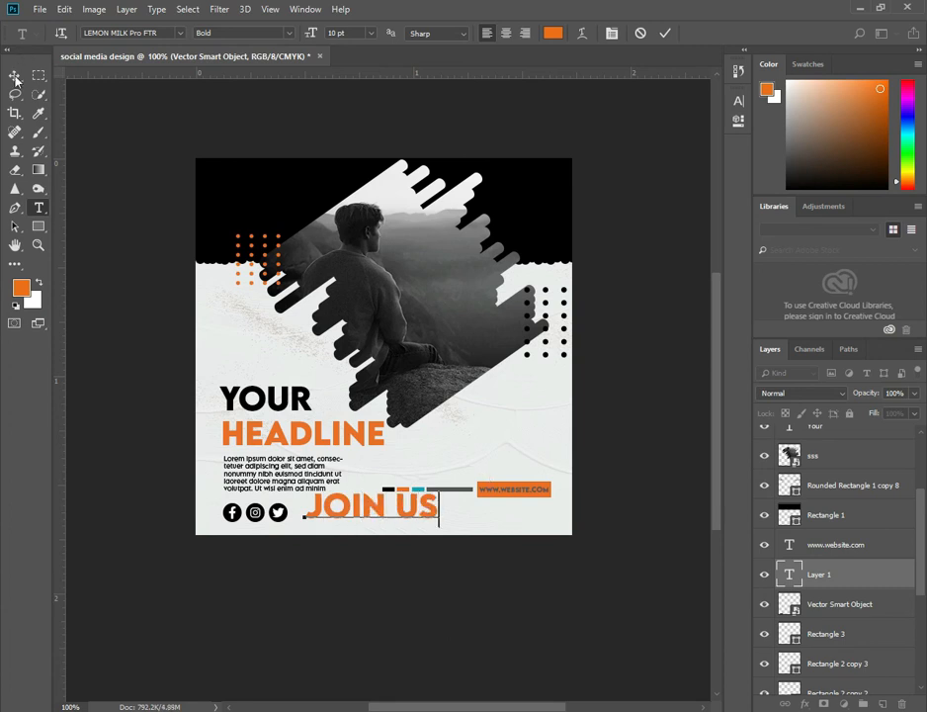
pyautogui.hotkey('ctrl', 'Return')
pyautogui.press('v')
pyautogui.moveTo(403, 511); pyautogui.dragTo(378, 517)
# Set the JOIN US text size to 4 pt and align it beside the icons.
pyautogui.click(737, 100)
pyautogui.click(631, 138)
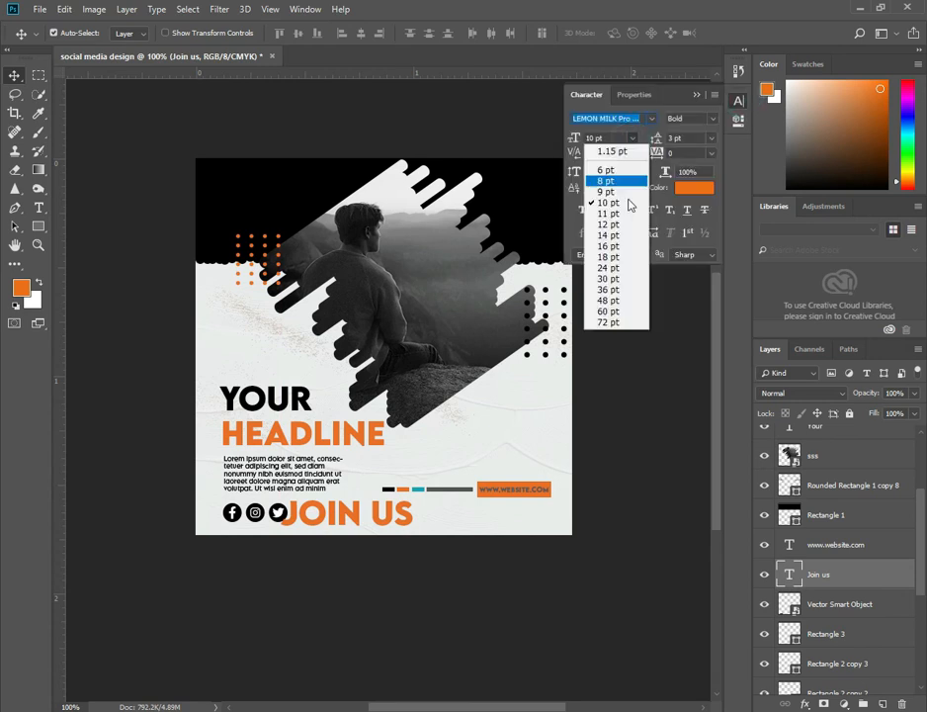
pyautogui.click(611, 170)
pyautogui.click(596, 137)
pyautogui.write('10')
pyautogui.press('Return')
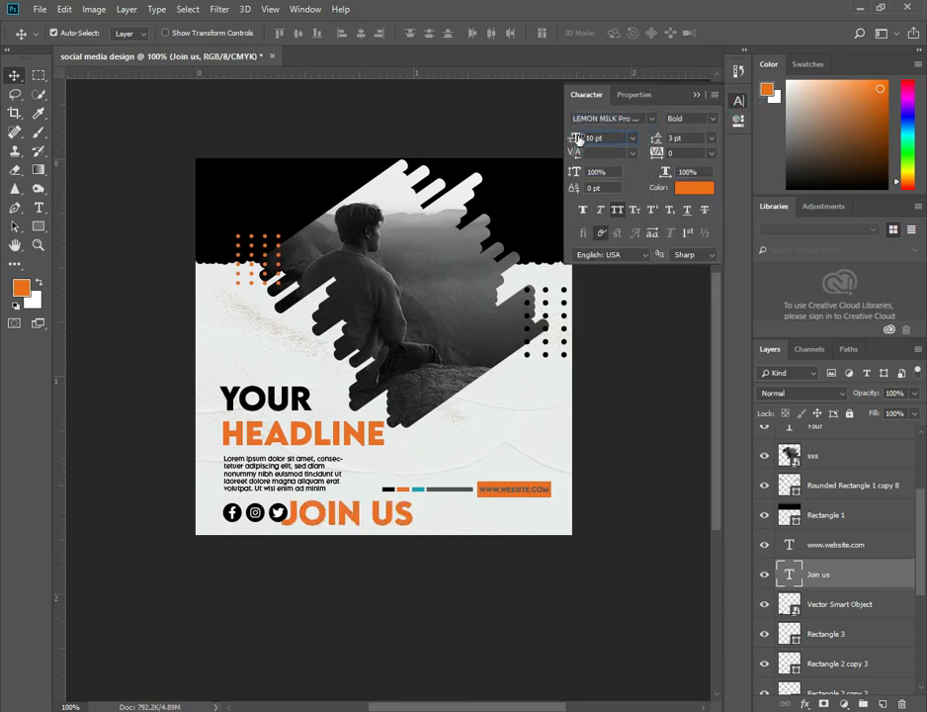
pyautogui.moveTo(578, 138)
pyautogui.mouseDown()
pyautogui.moveTo(571, 135)
pyautogui.moveTo(580, 134)
pyautogui.moveTo(570, 156)
pyautogui.mouseUp()
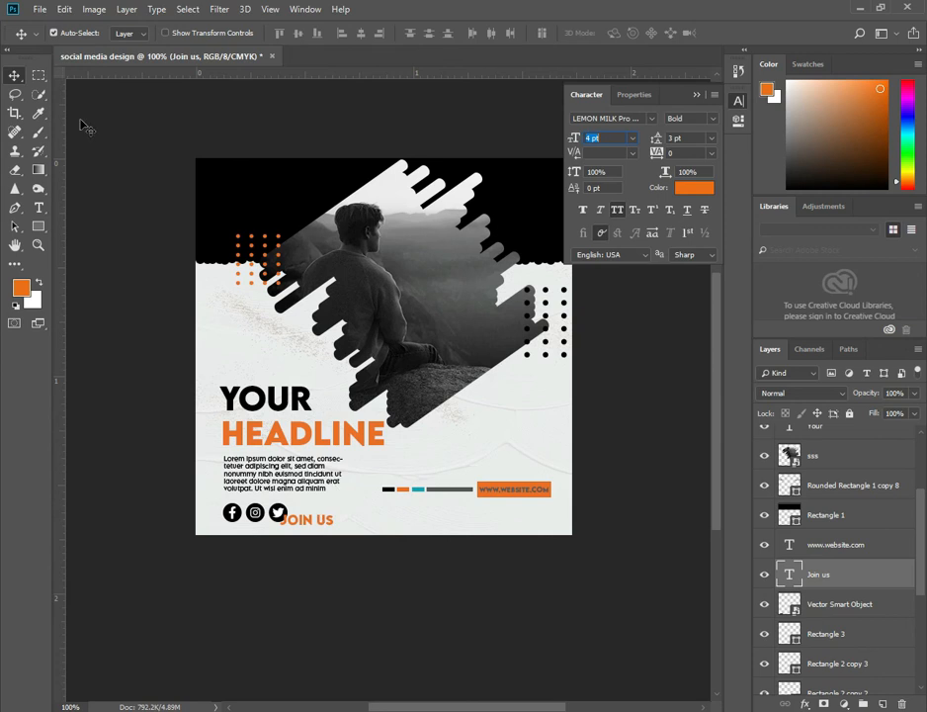
pyautogui.moveTo(308, 520); pyautogui.dragTo(337, 517)
# Color the JOIN US text grey (555555) sampled from the long bar.
pyautogui.click(699, 191)
pyautogui.click(452, 489)
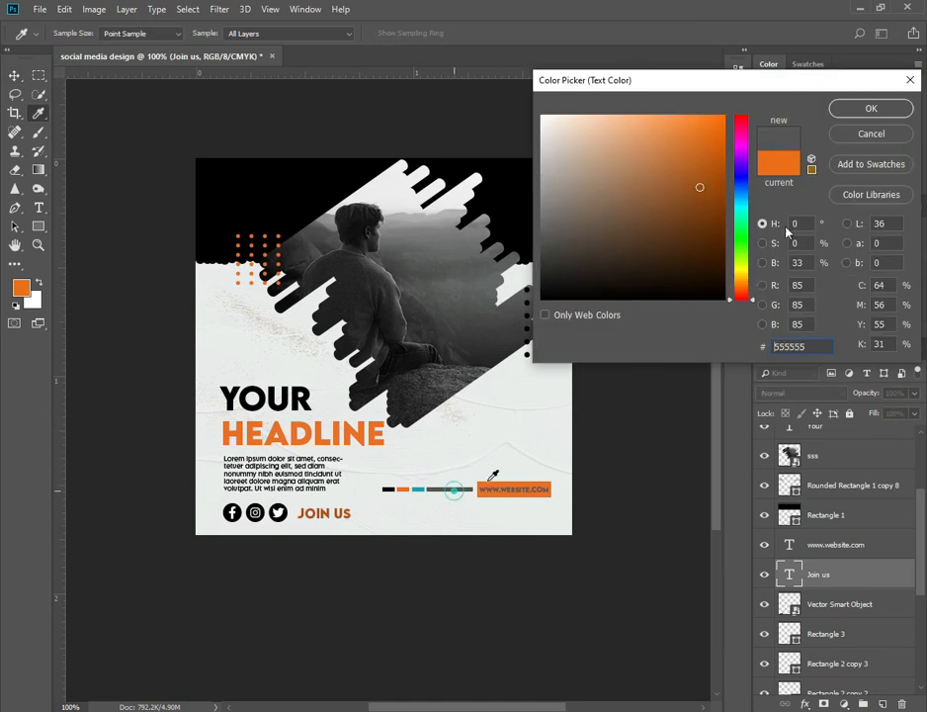
pyautogui.press('Return')
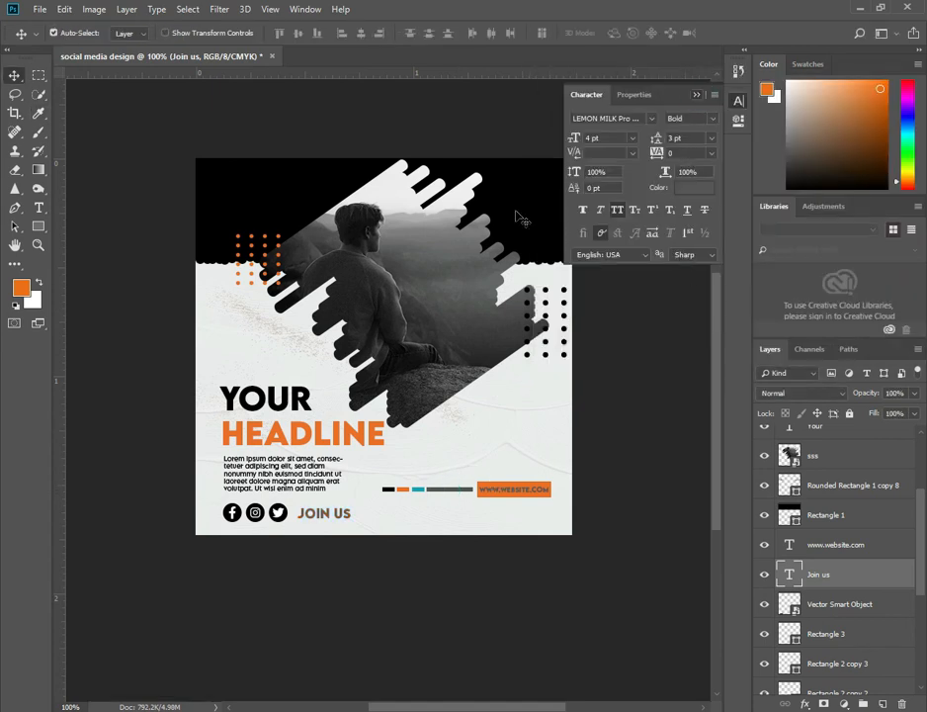
pyautogui.click(697, 95)
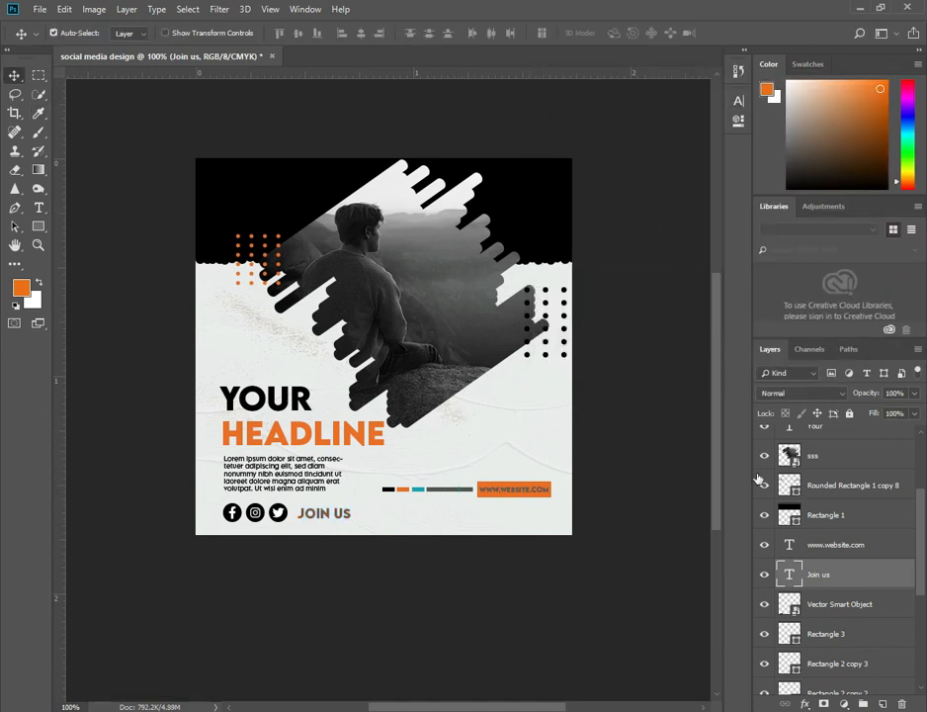